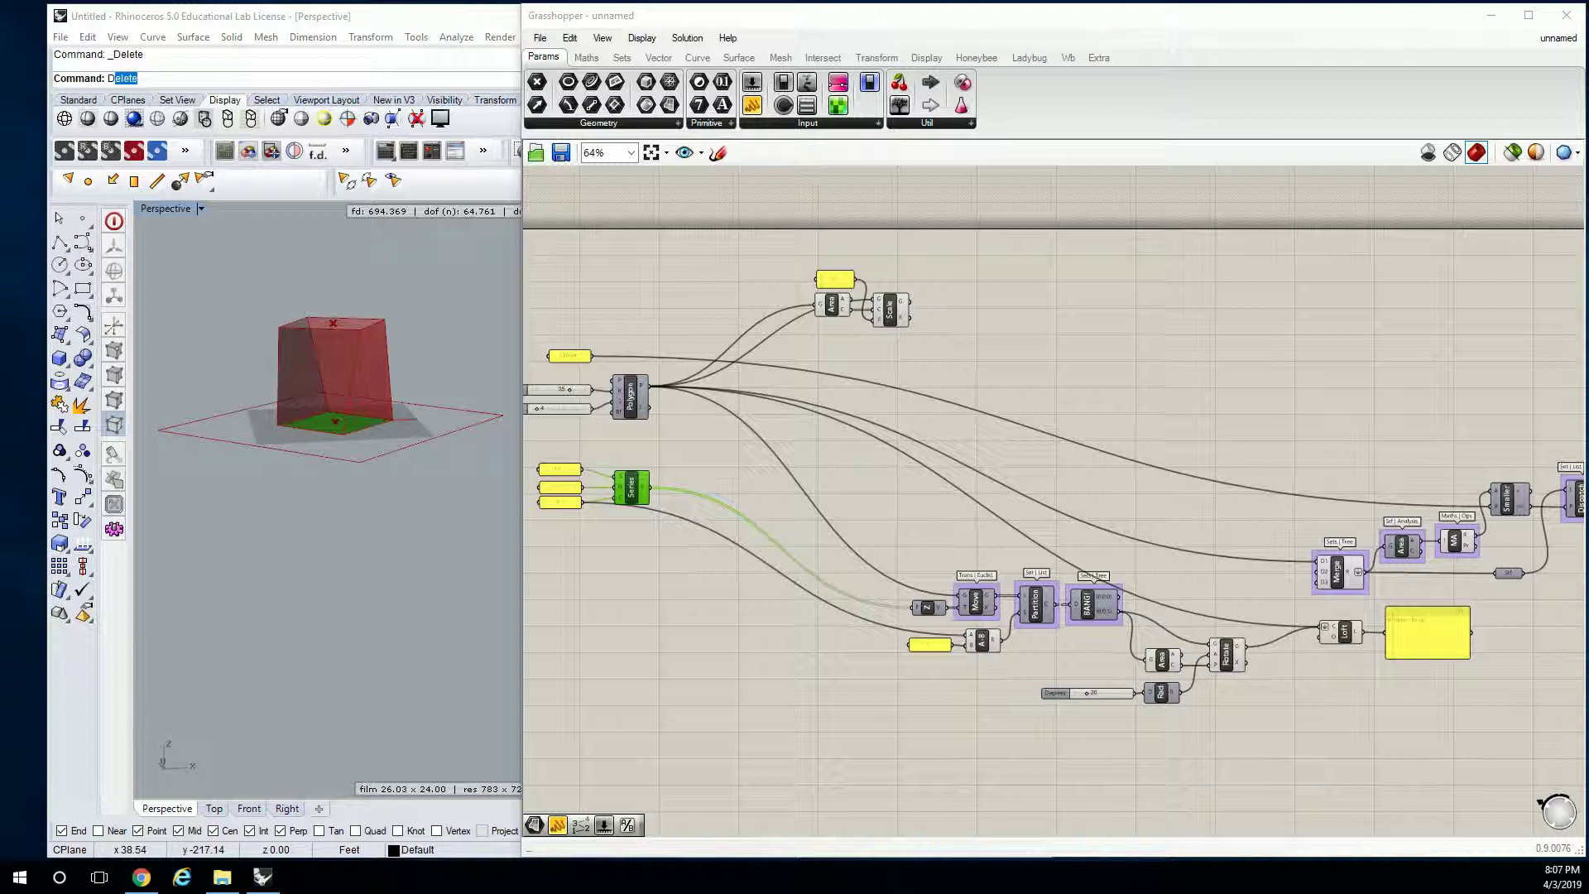
Pan across the definition to bring the Polygon, Series, Move and Partition chain into view.
right_drag(866, 455, 1008, 450)
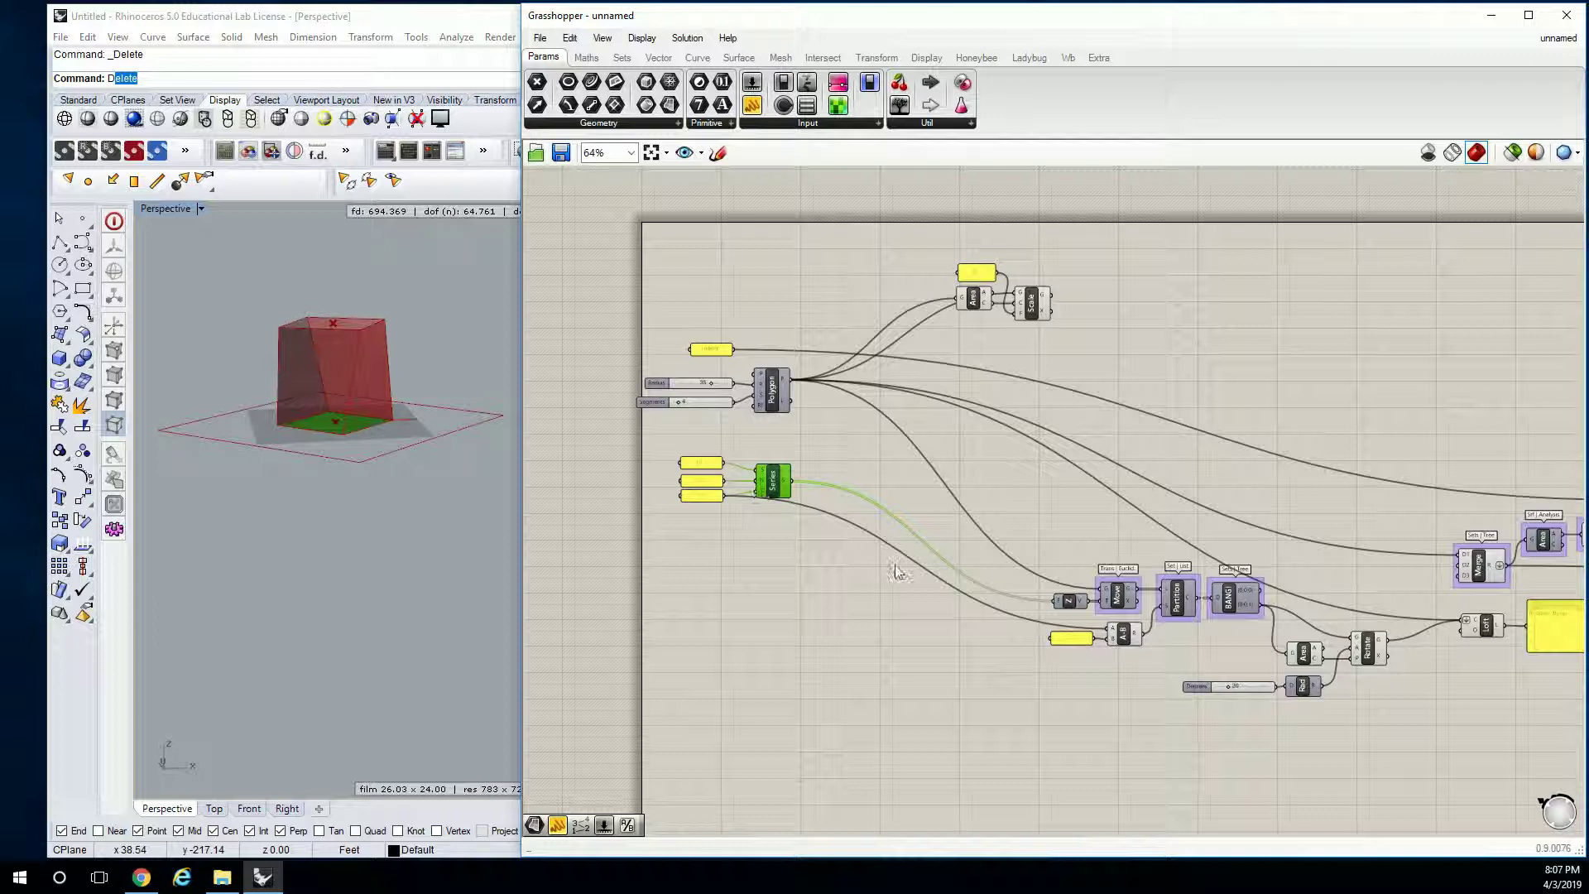
scroll(1109, 629, up, 4)
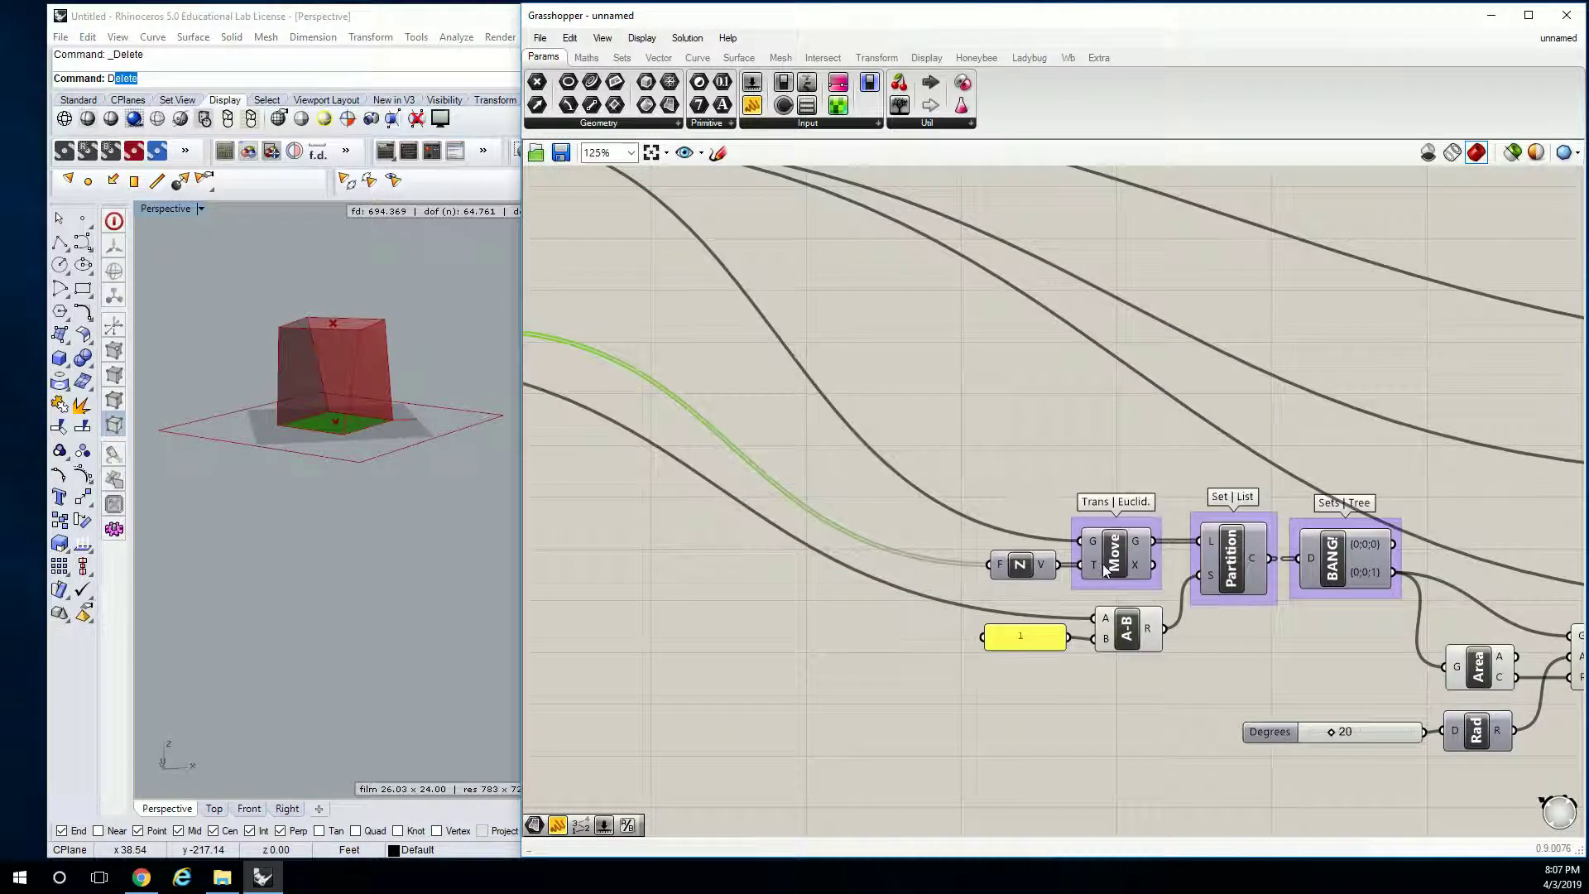
scroll(1103, 564, down, 2)
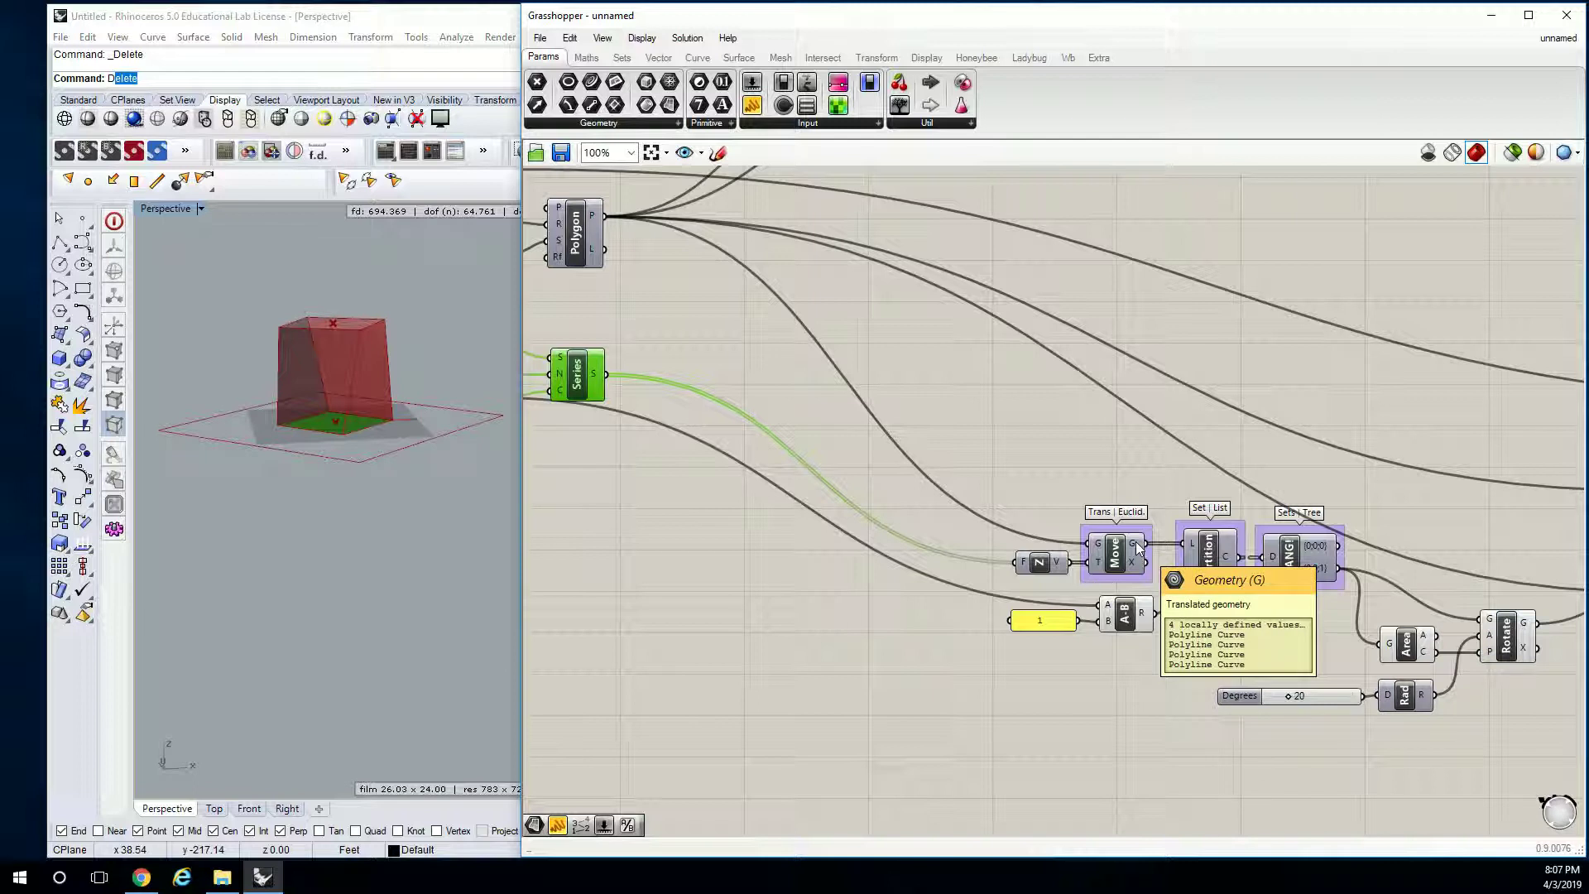
right_drag(1135, 541, 1167, 544)
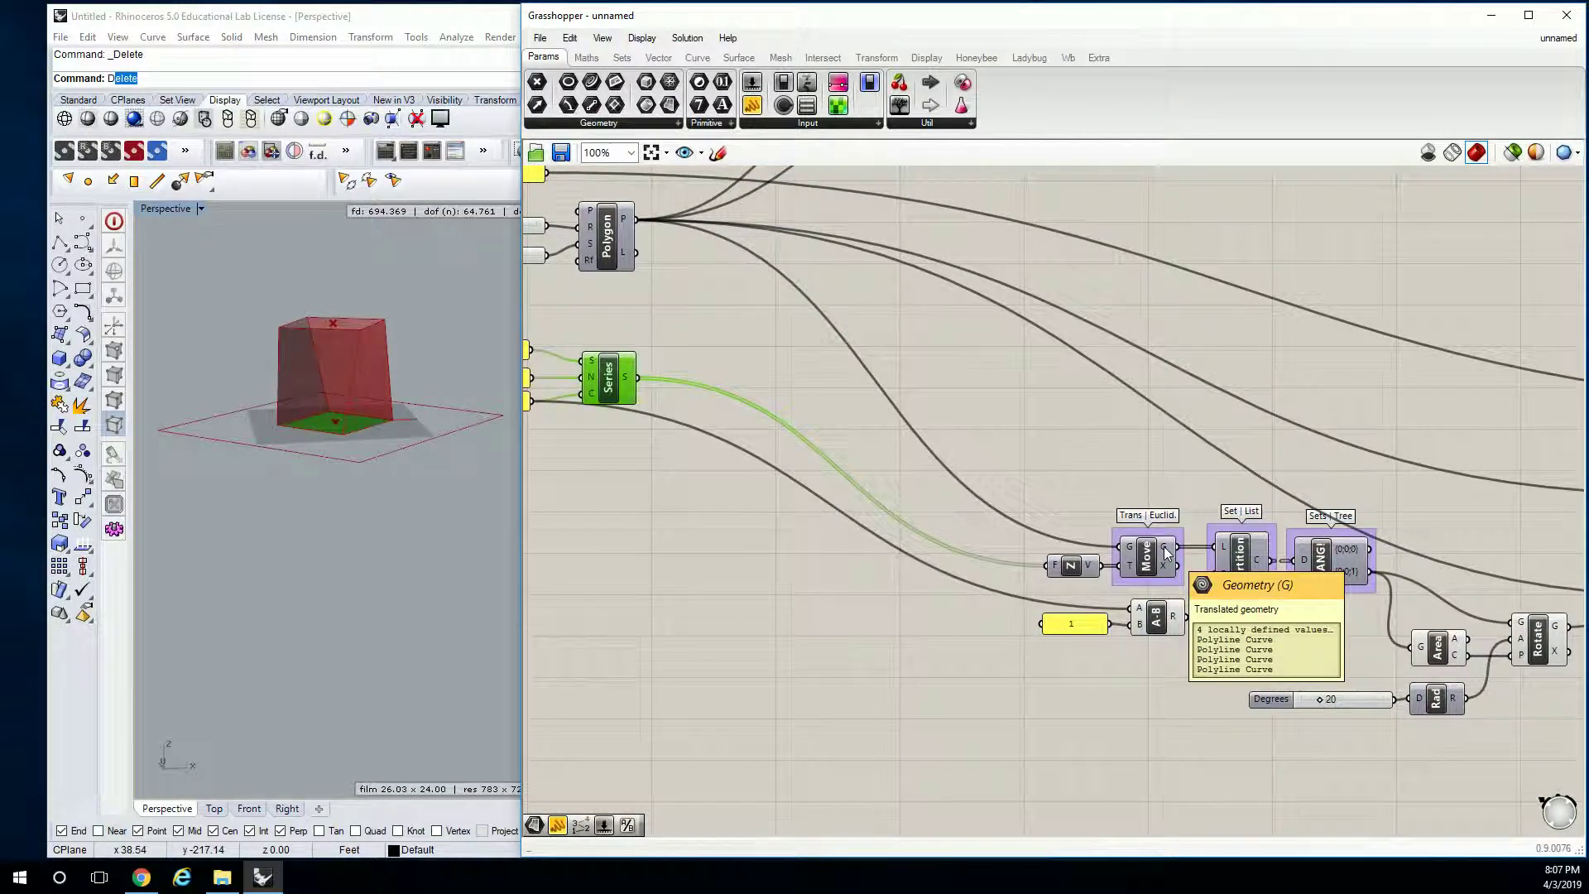
right_drag(623, 220, 687, 265)
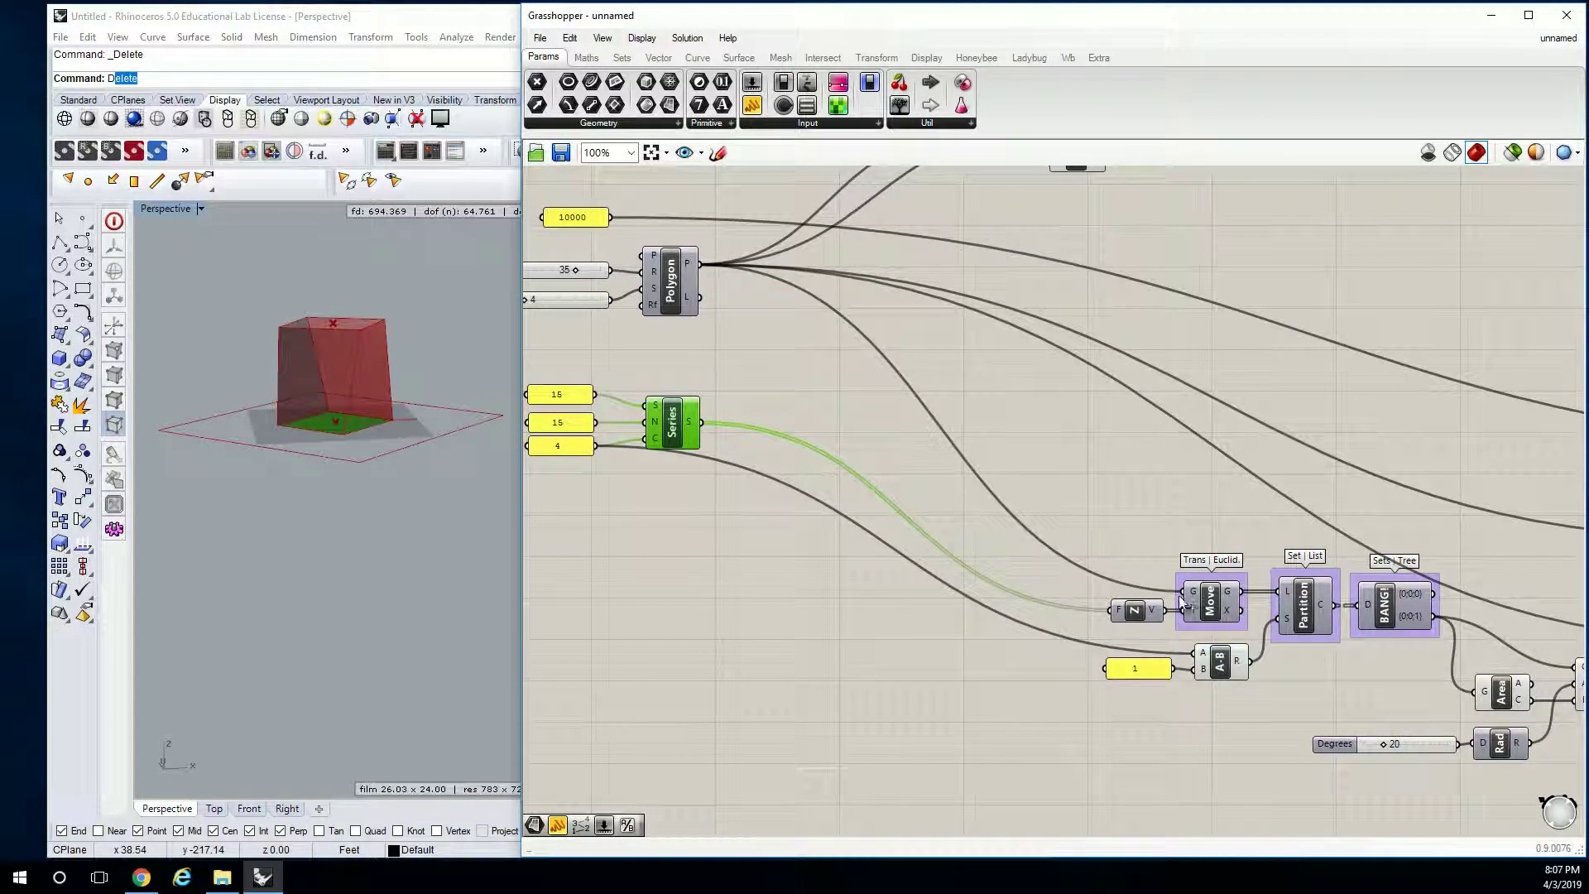
right_drag(561, 404, 687, 402)
drag(798, 419, 808, 413)
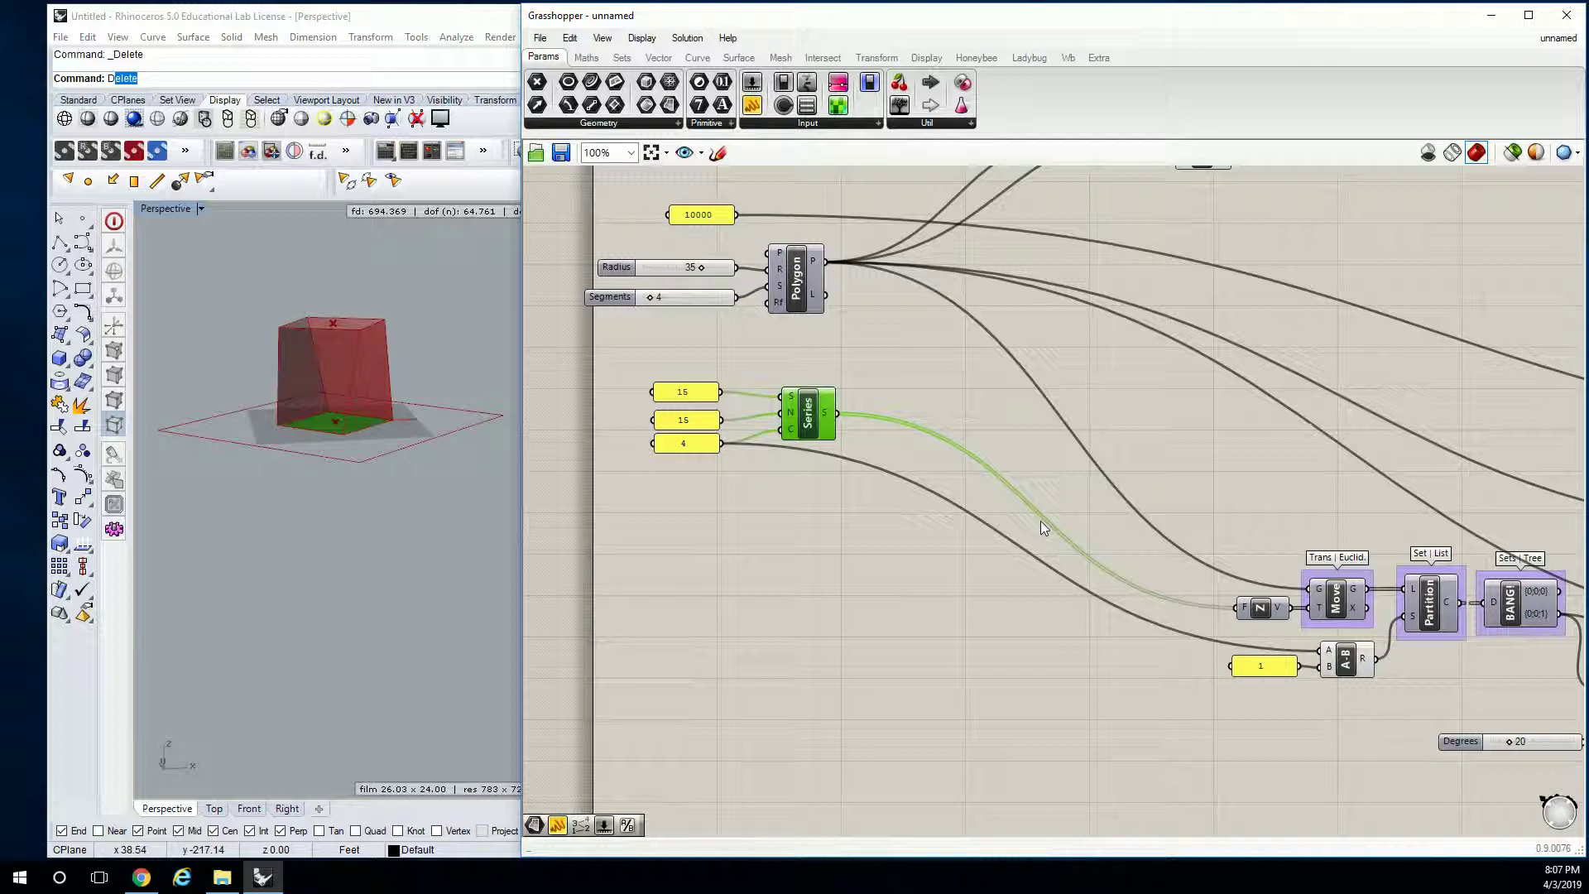
right_drag(1040, 519, 986, 503)
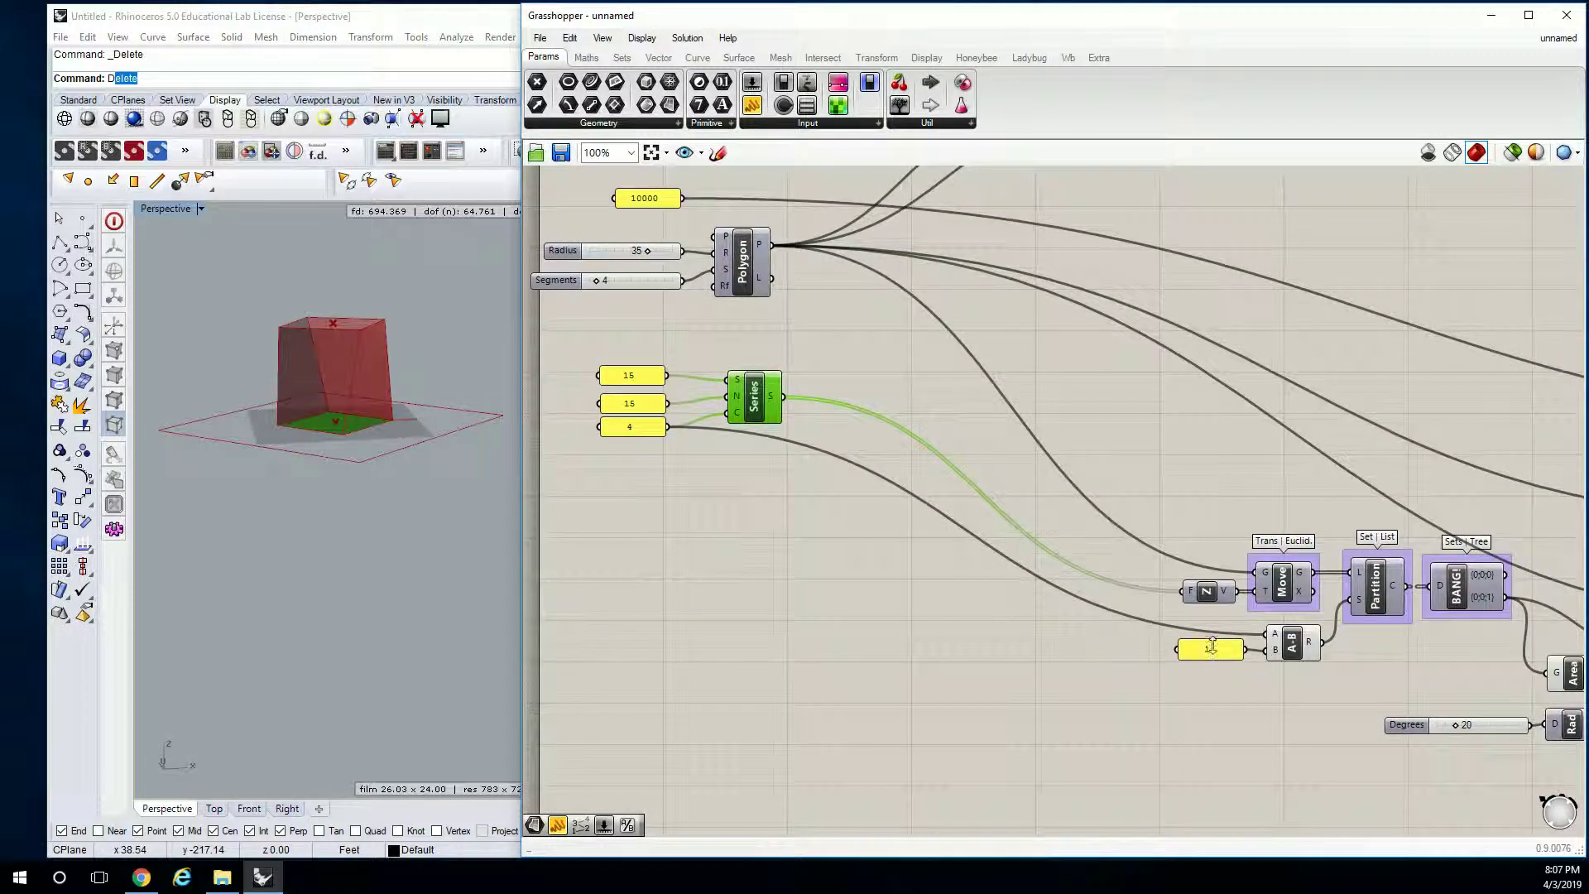
click(1292, 647)
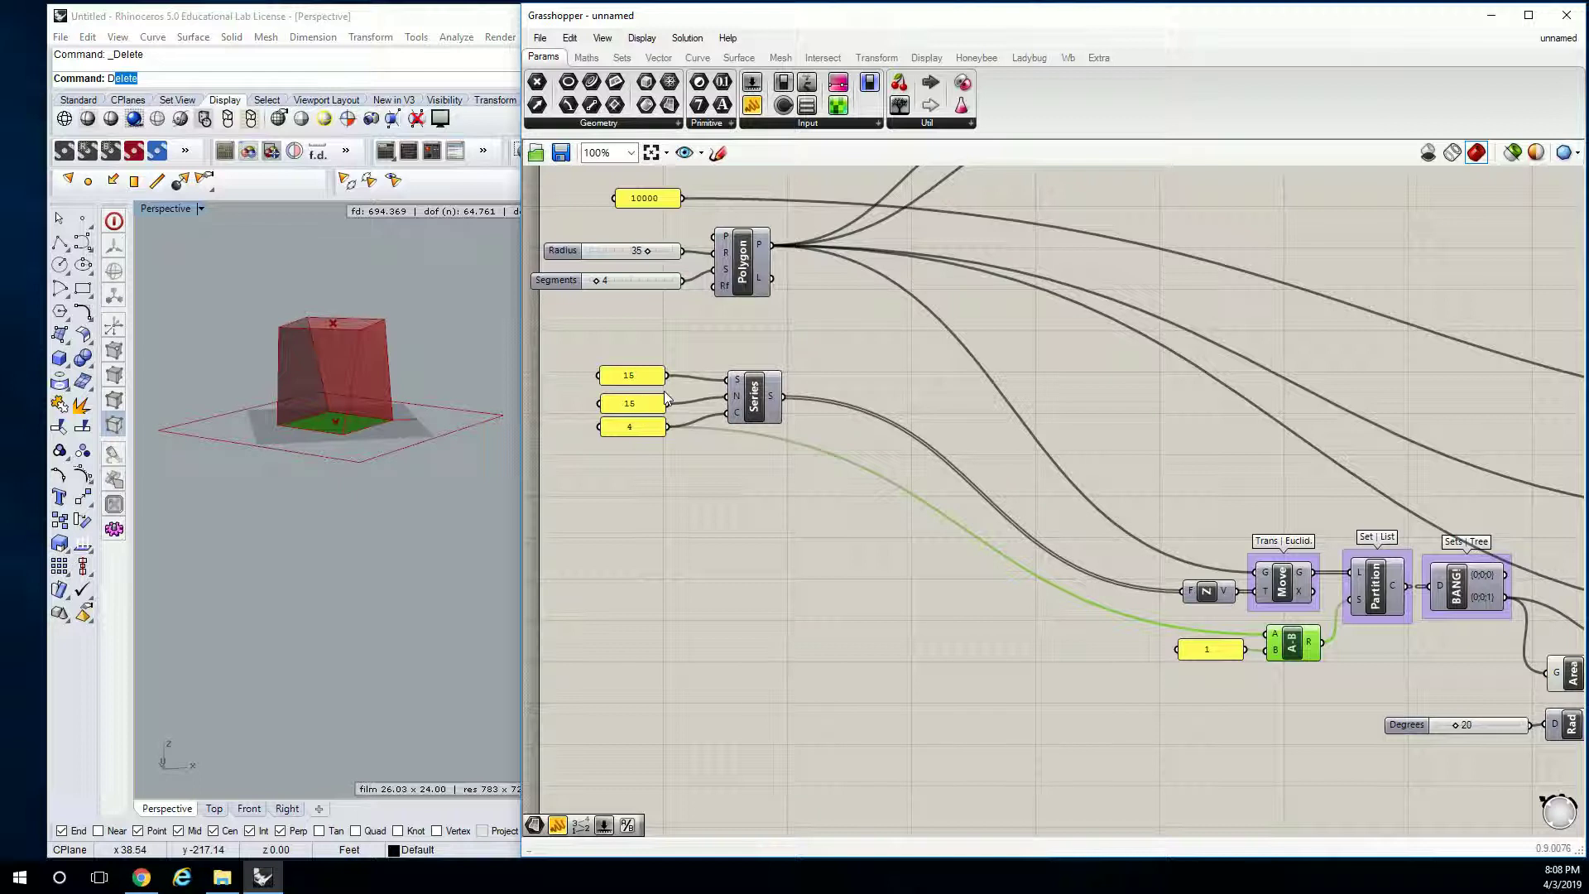
right_drag(1448, 562, 1384, 547)
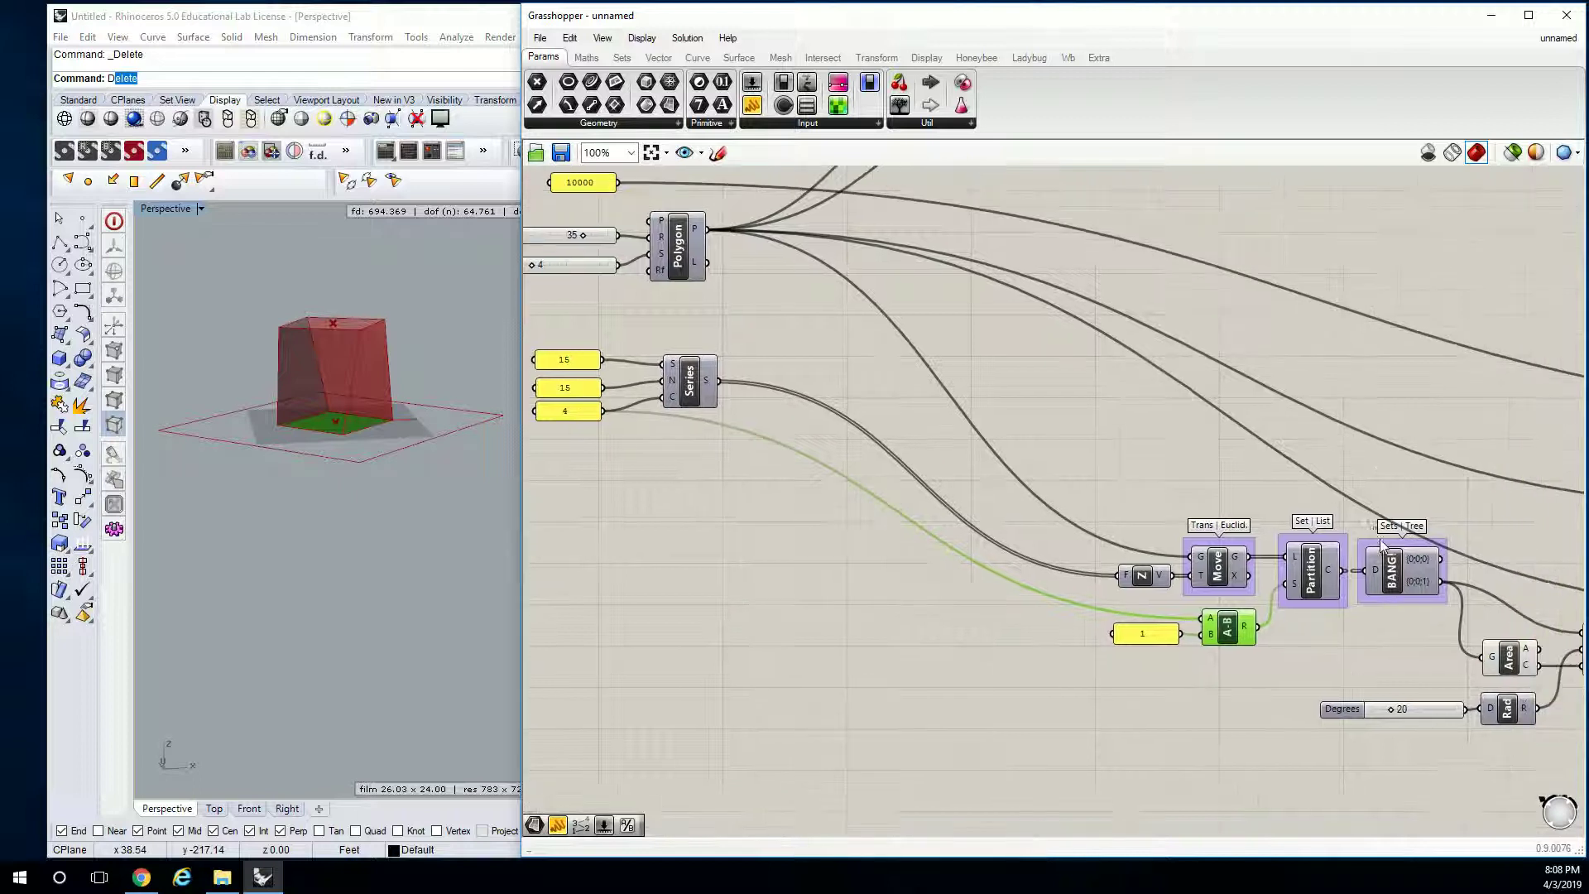
drag(1465, 502, 1075, 668)
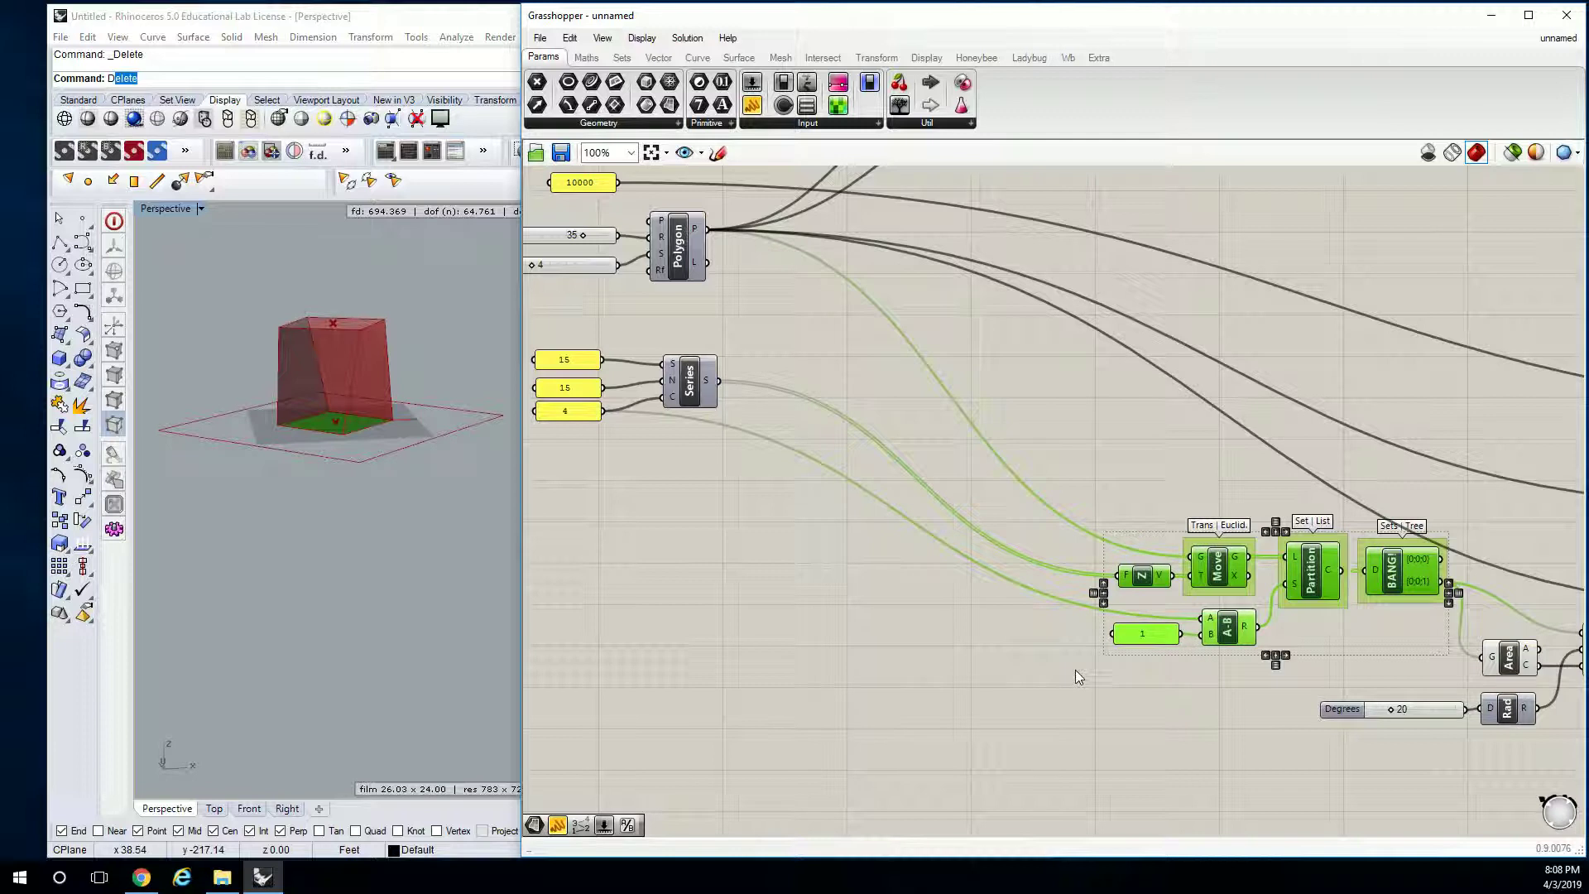
click(1085, 513)
right_drag(734, 509, 830, 517)
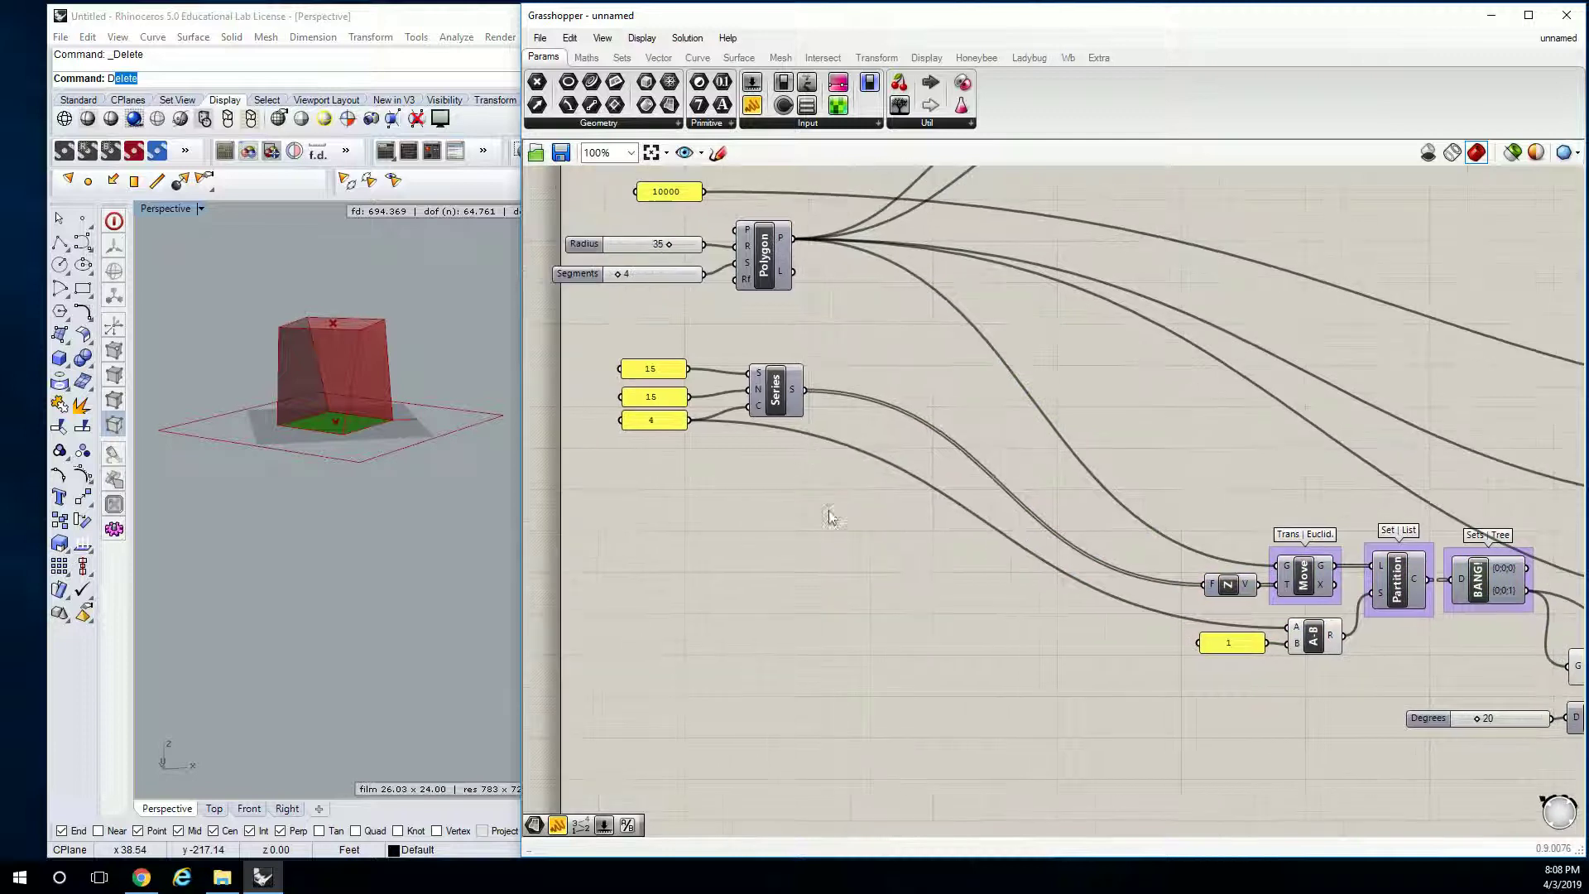
Change the top panel feeding Series from 15 to 30.
double_click(679, 377)
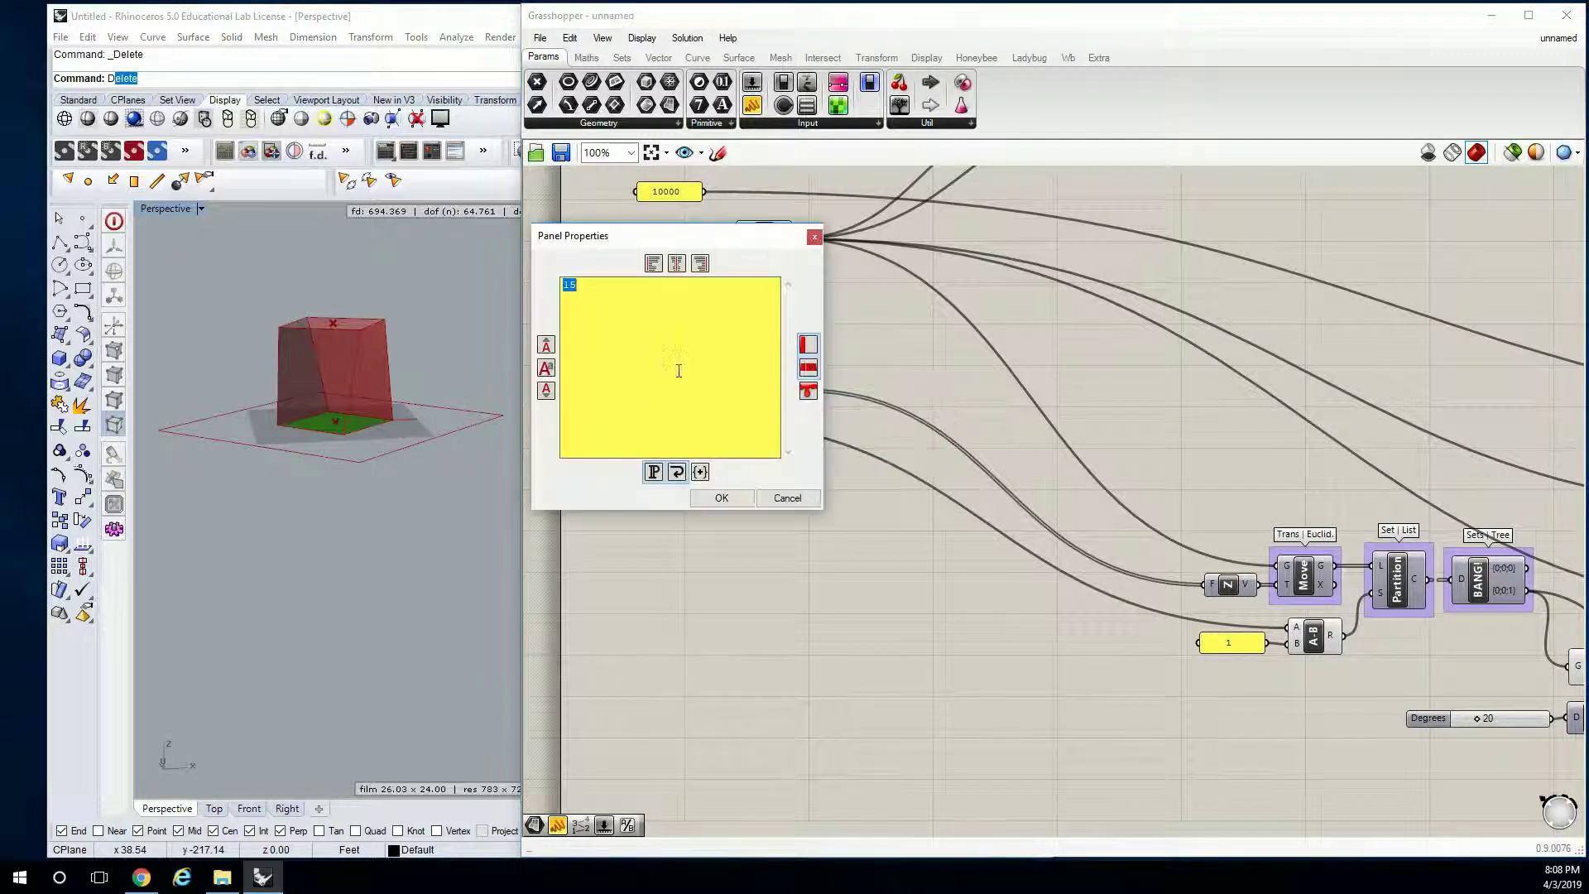
text(30)
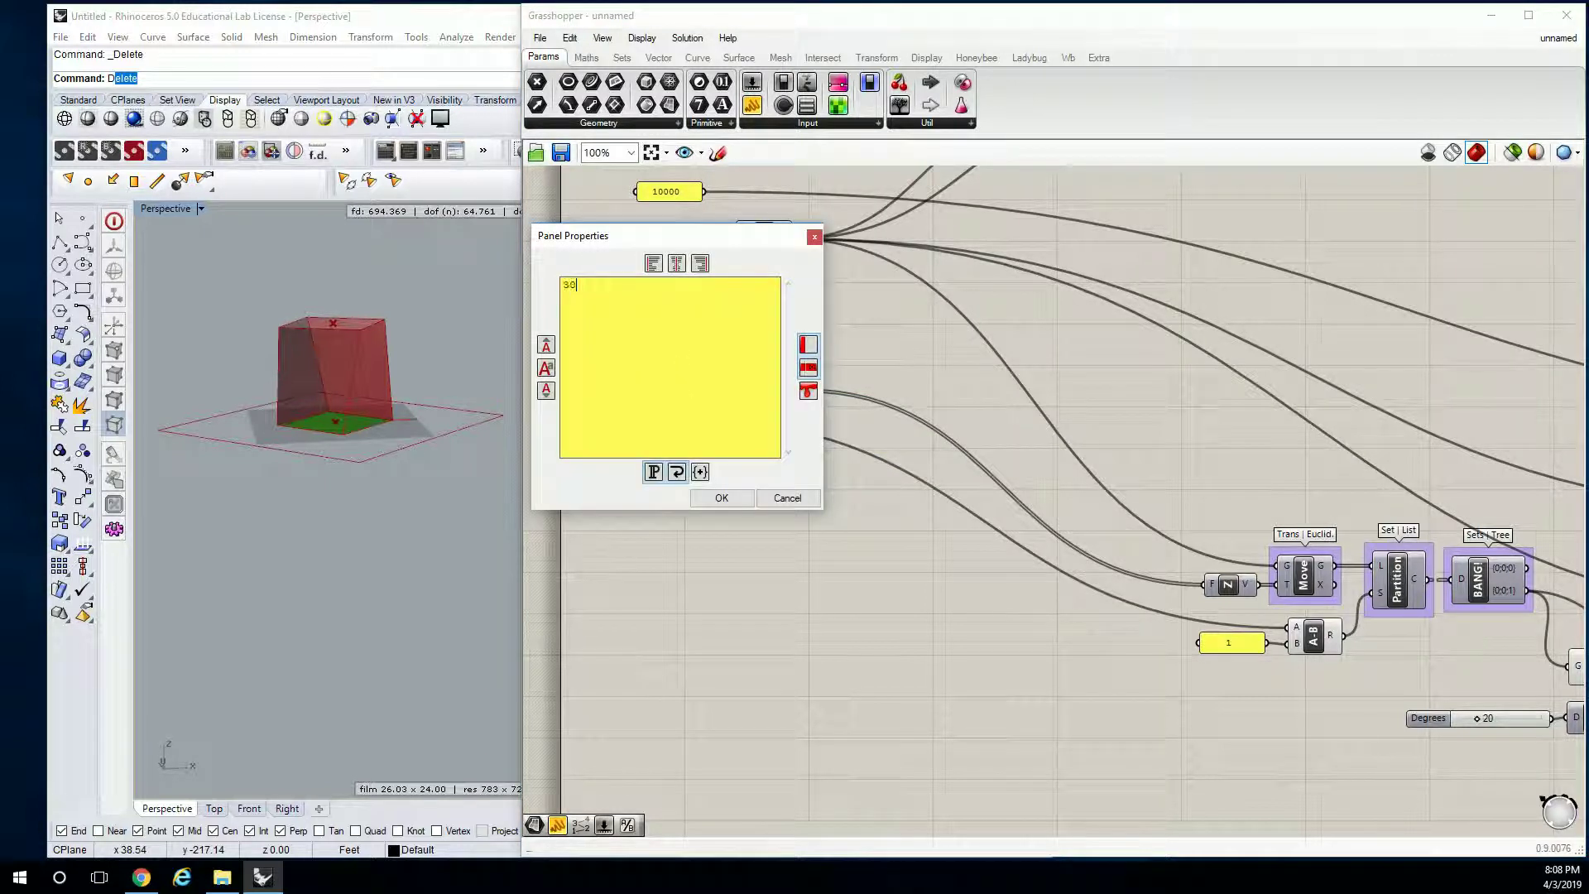
click(718, 498)
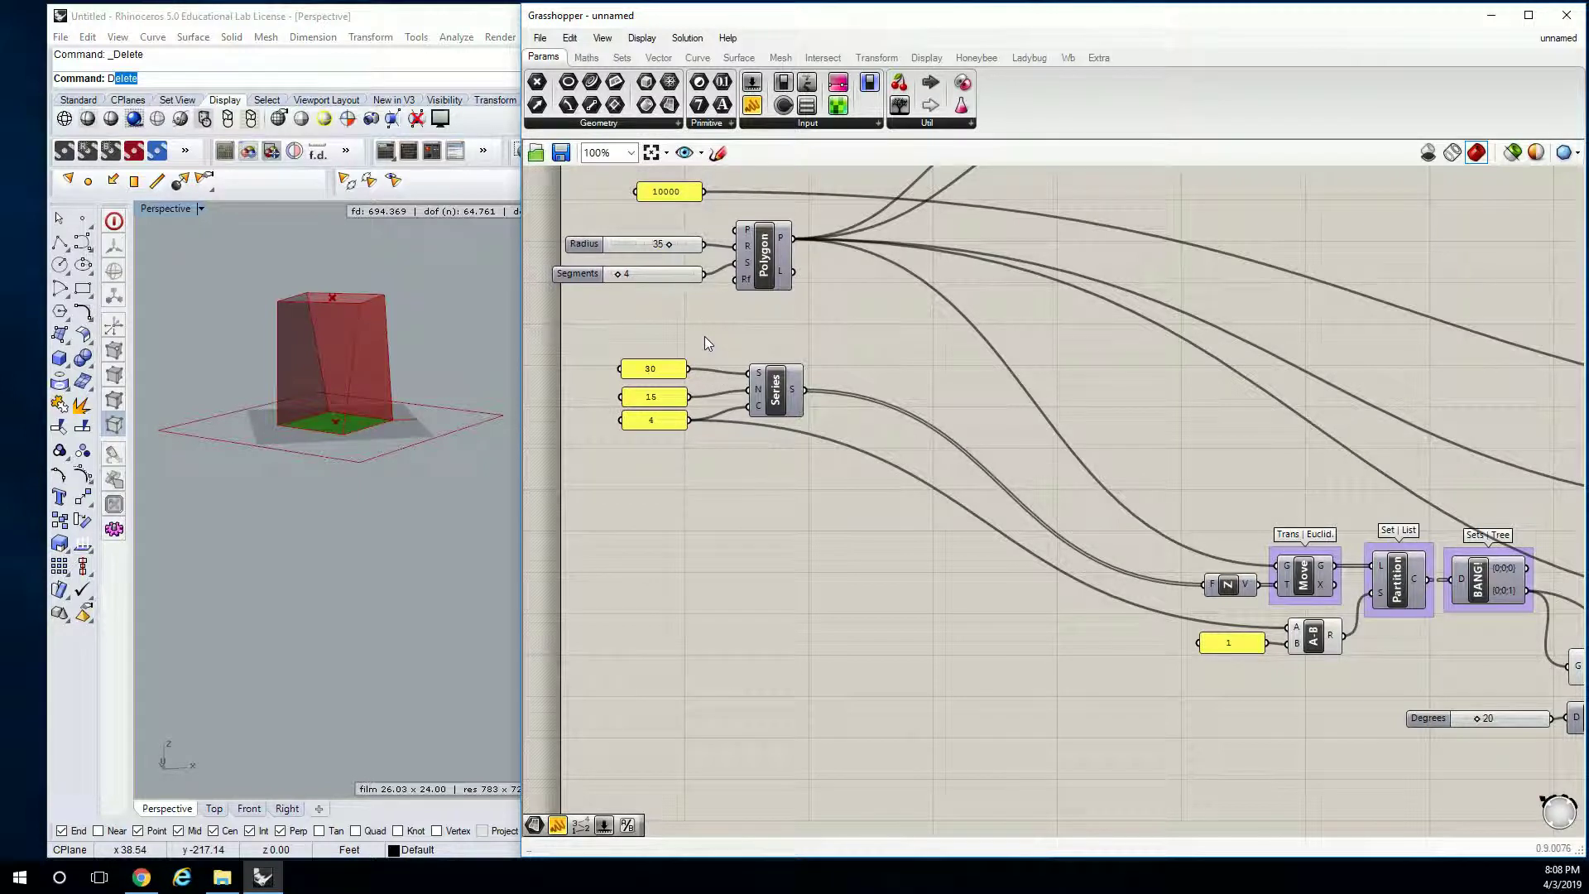
right_drag(1339, 583, 1224, 560)
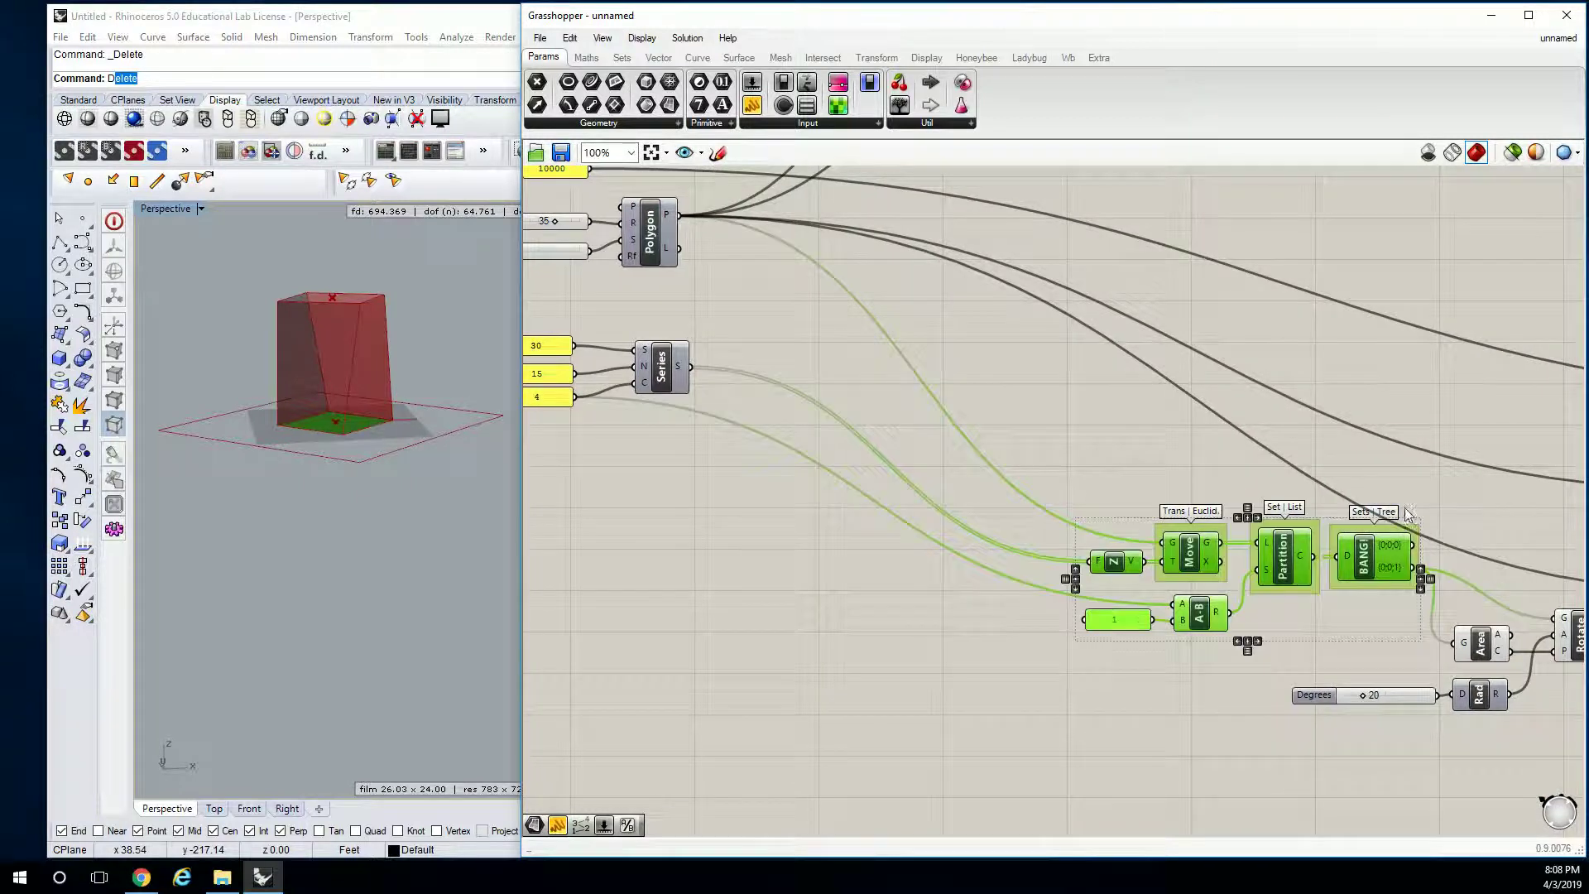
mouse_move(1405, 549)
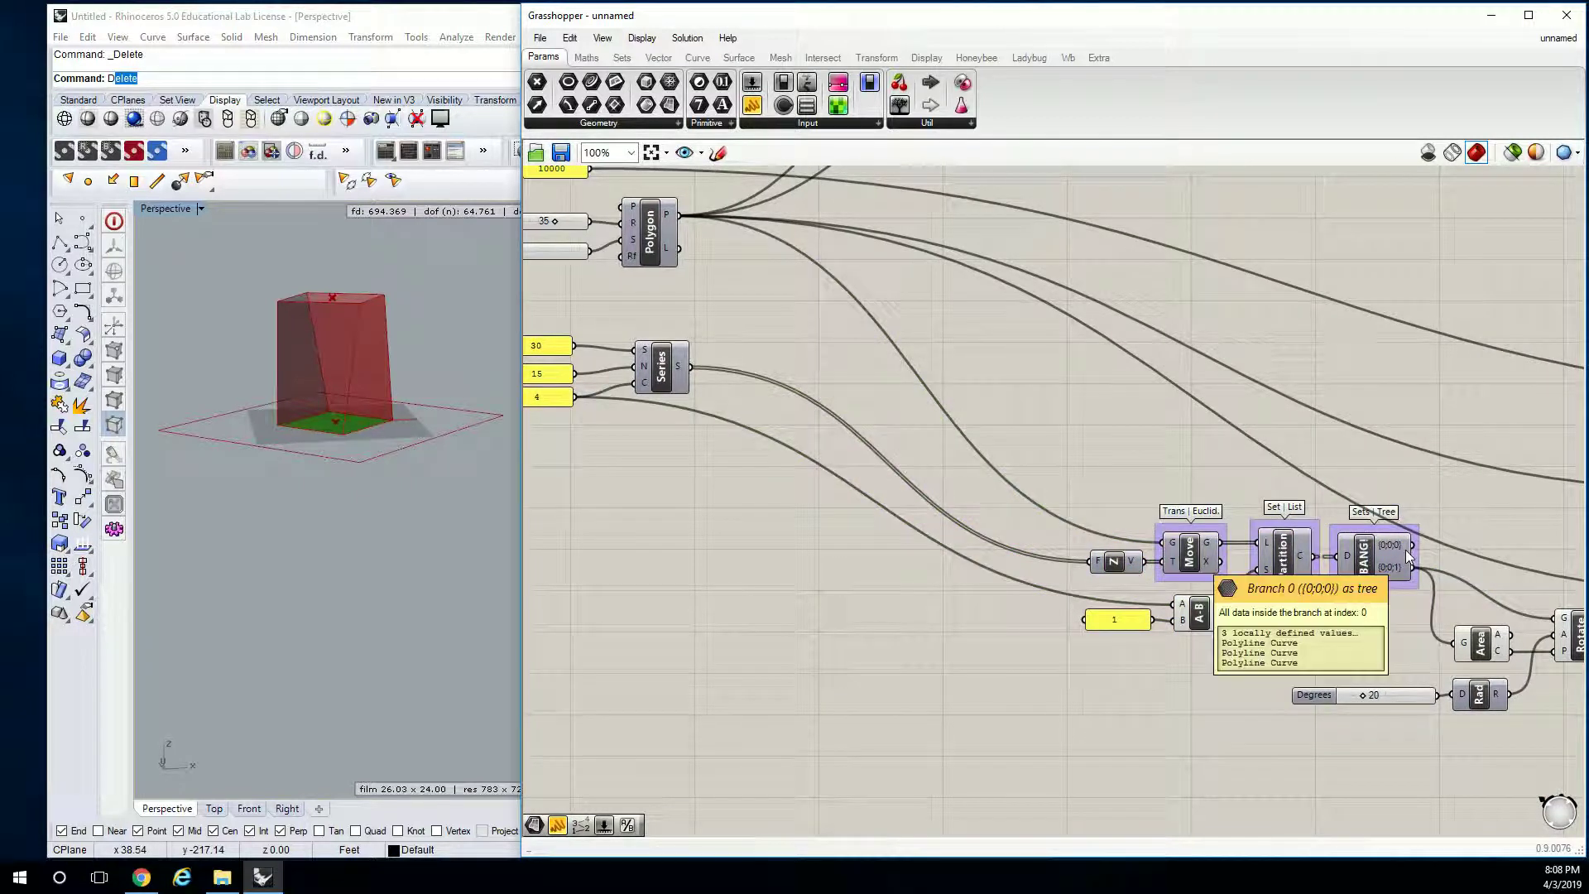
right_drag(789, 353, 995, 345)
scroll(927, 322, up, 1)
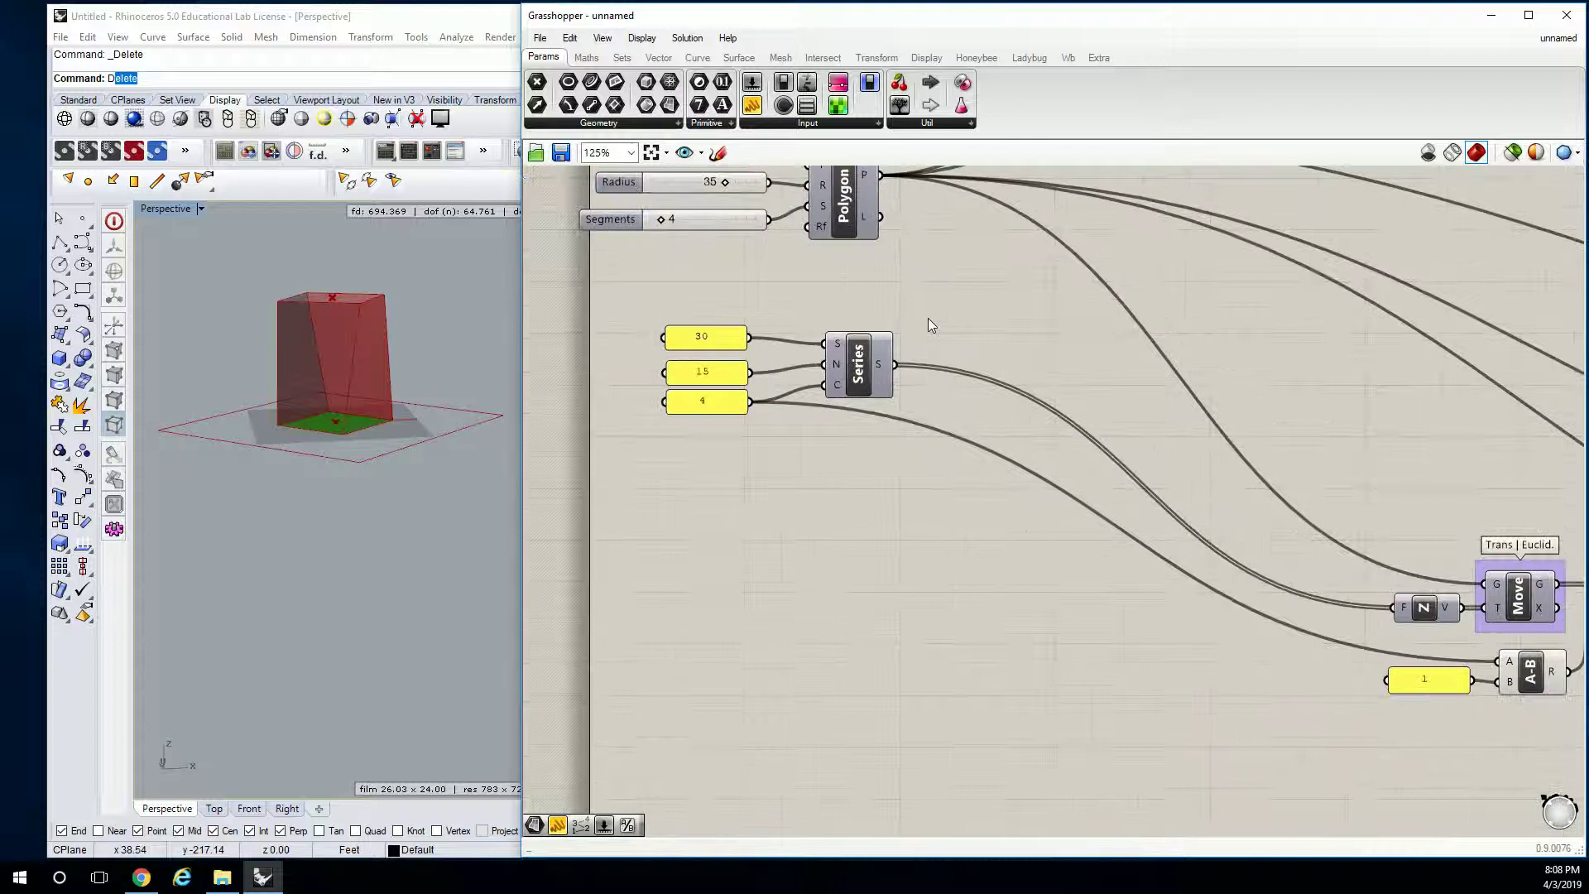
Add a Multiplication component fed by the 15 and 4 panels.
click(585, 57)
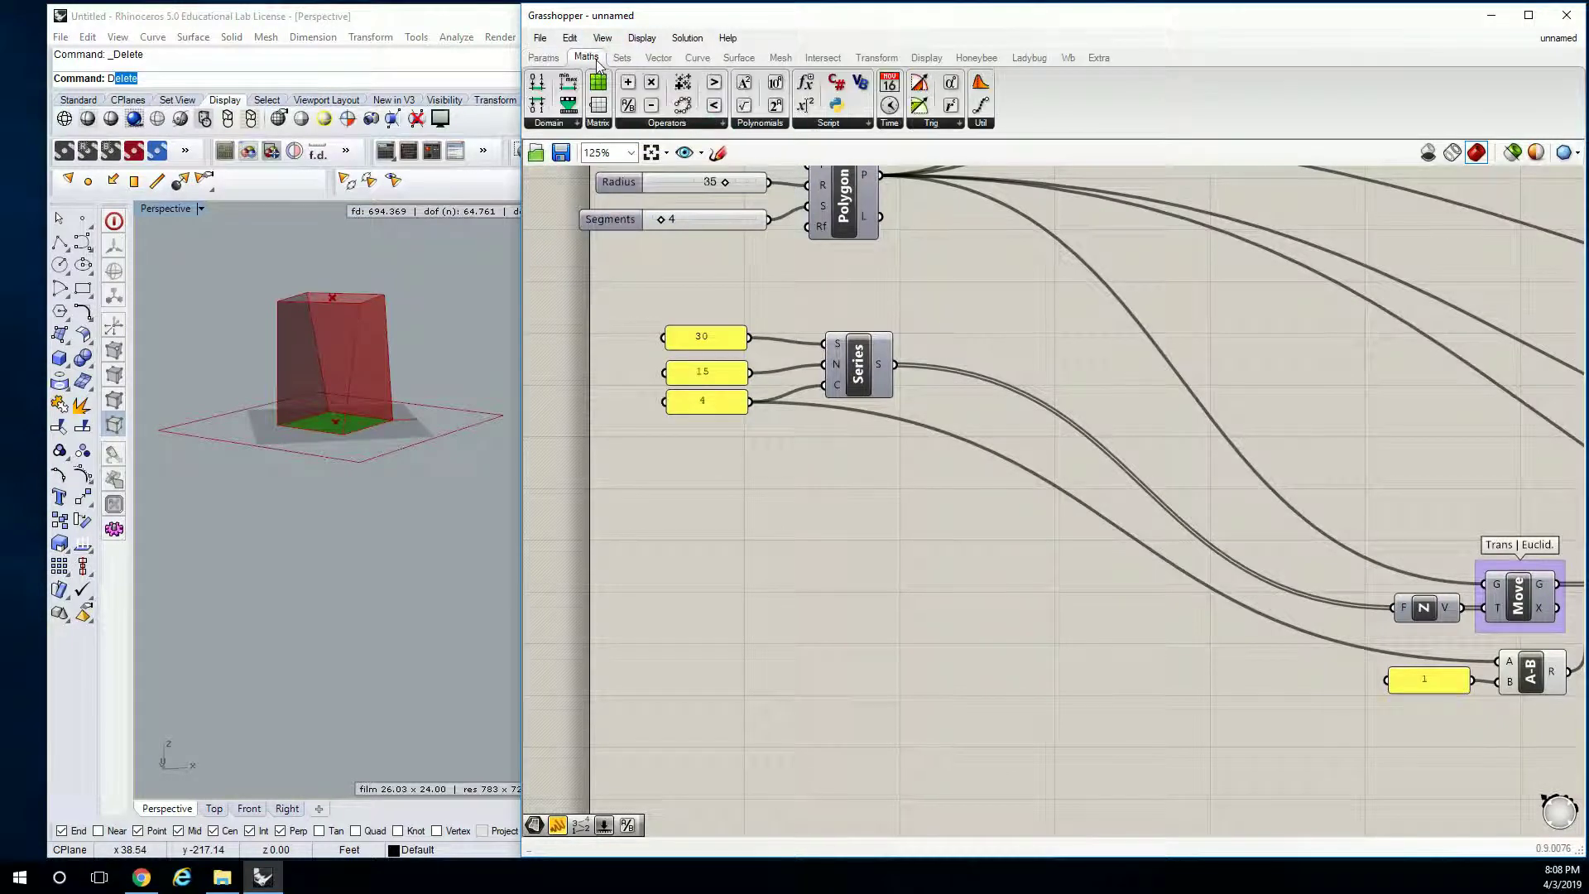
click(667, 124)
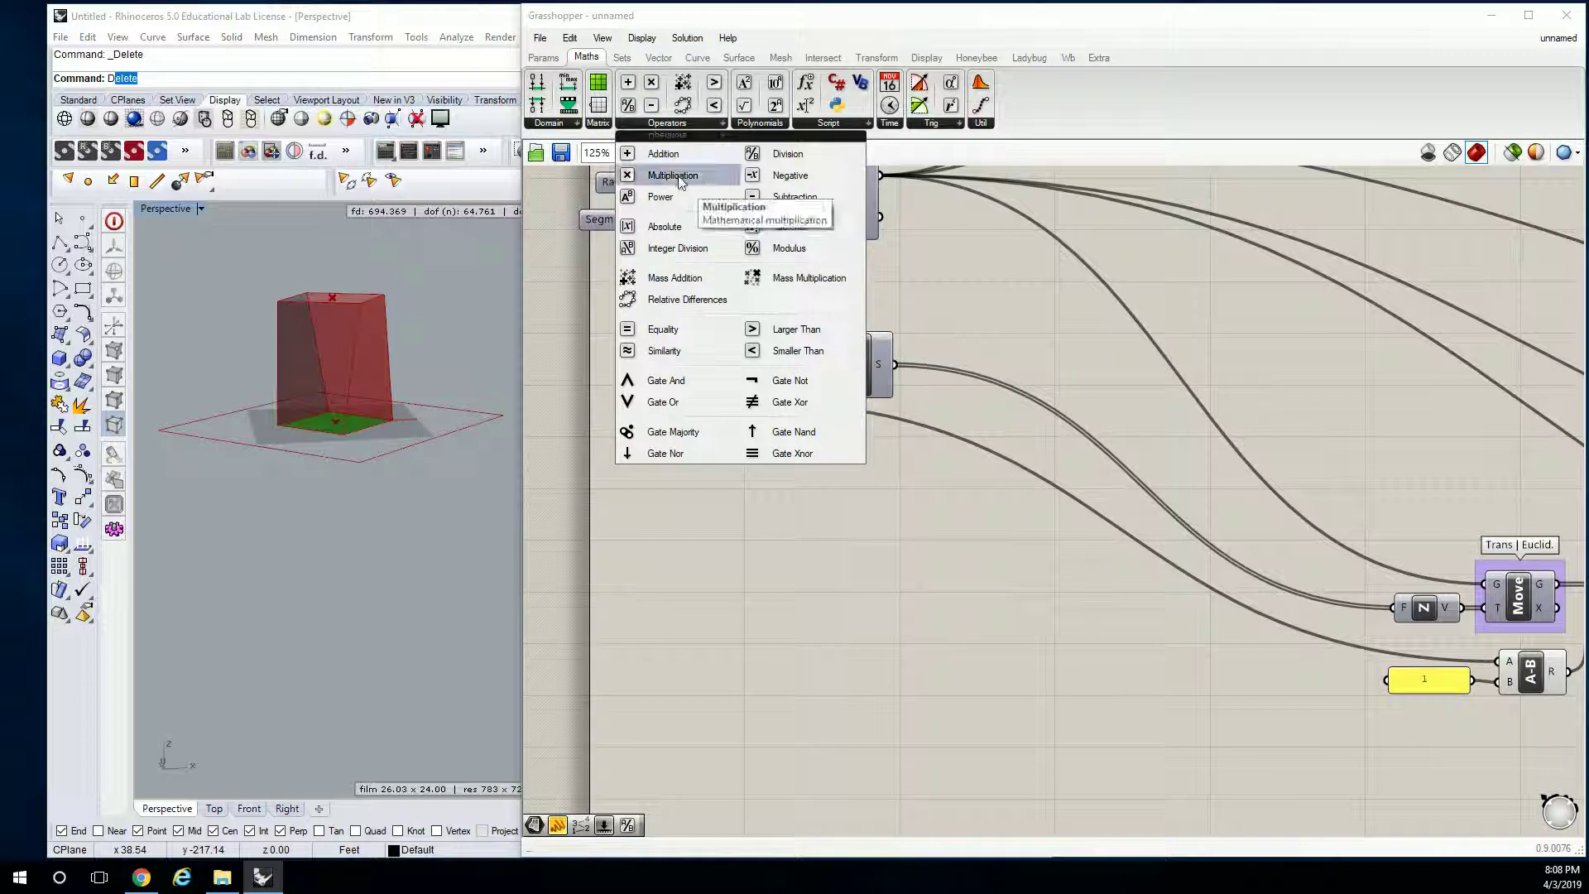
drag(683, 177, 852, 484)
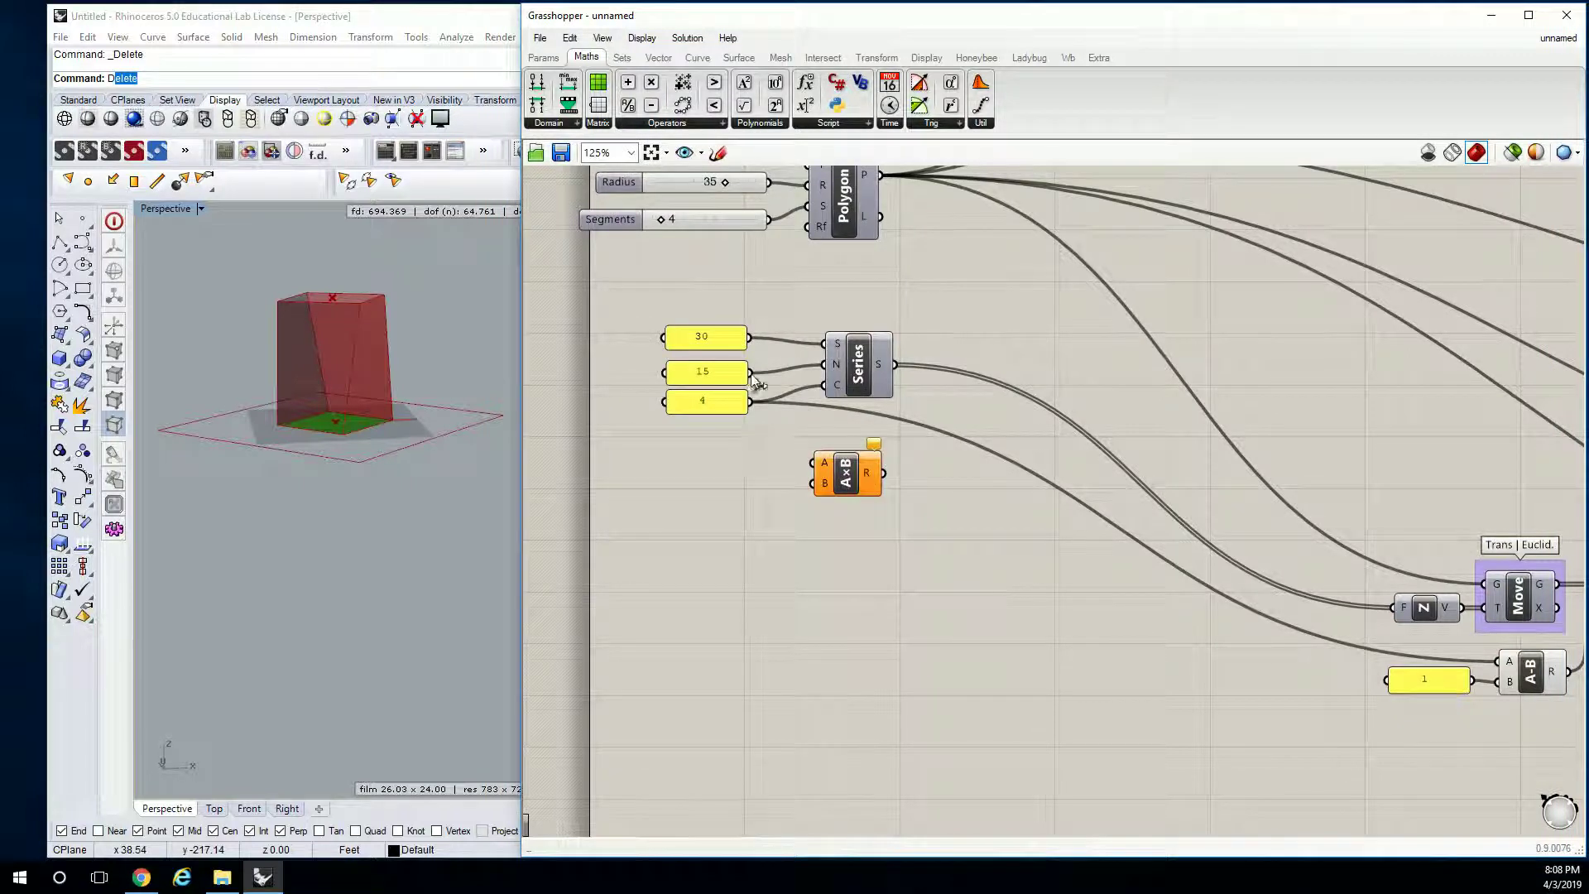
drag(750, 372, 814, 461)
drag(750, 402, 897, 476)
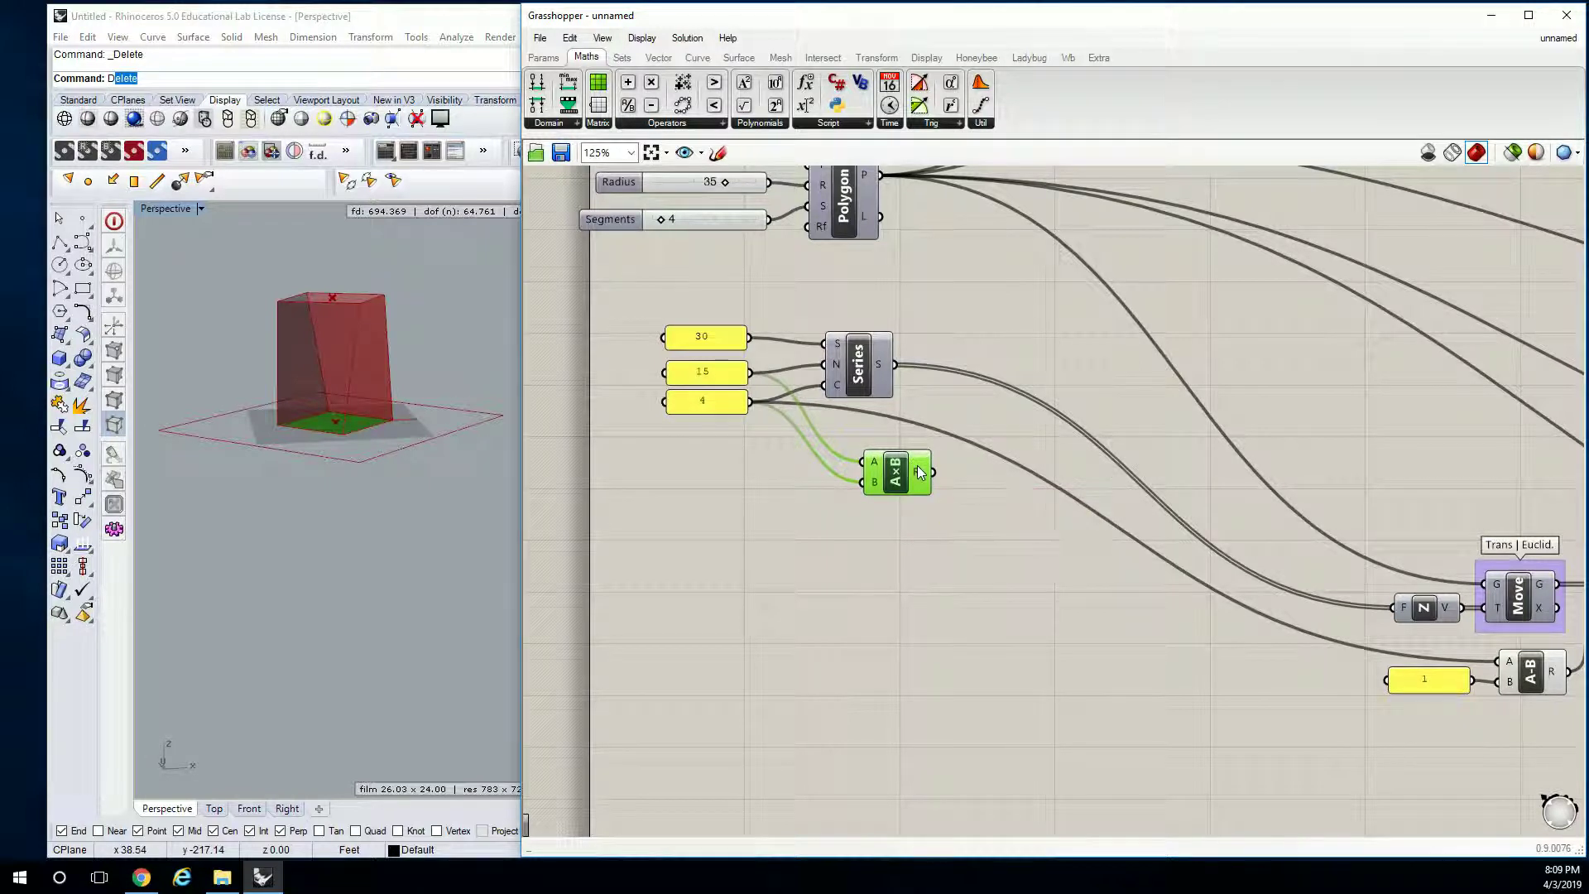
Add an Addition component summing the product and the 30 panel, and move Series right.
click(671, 124)
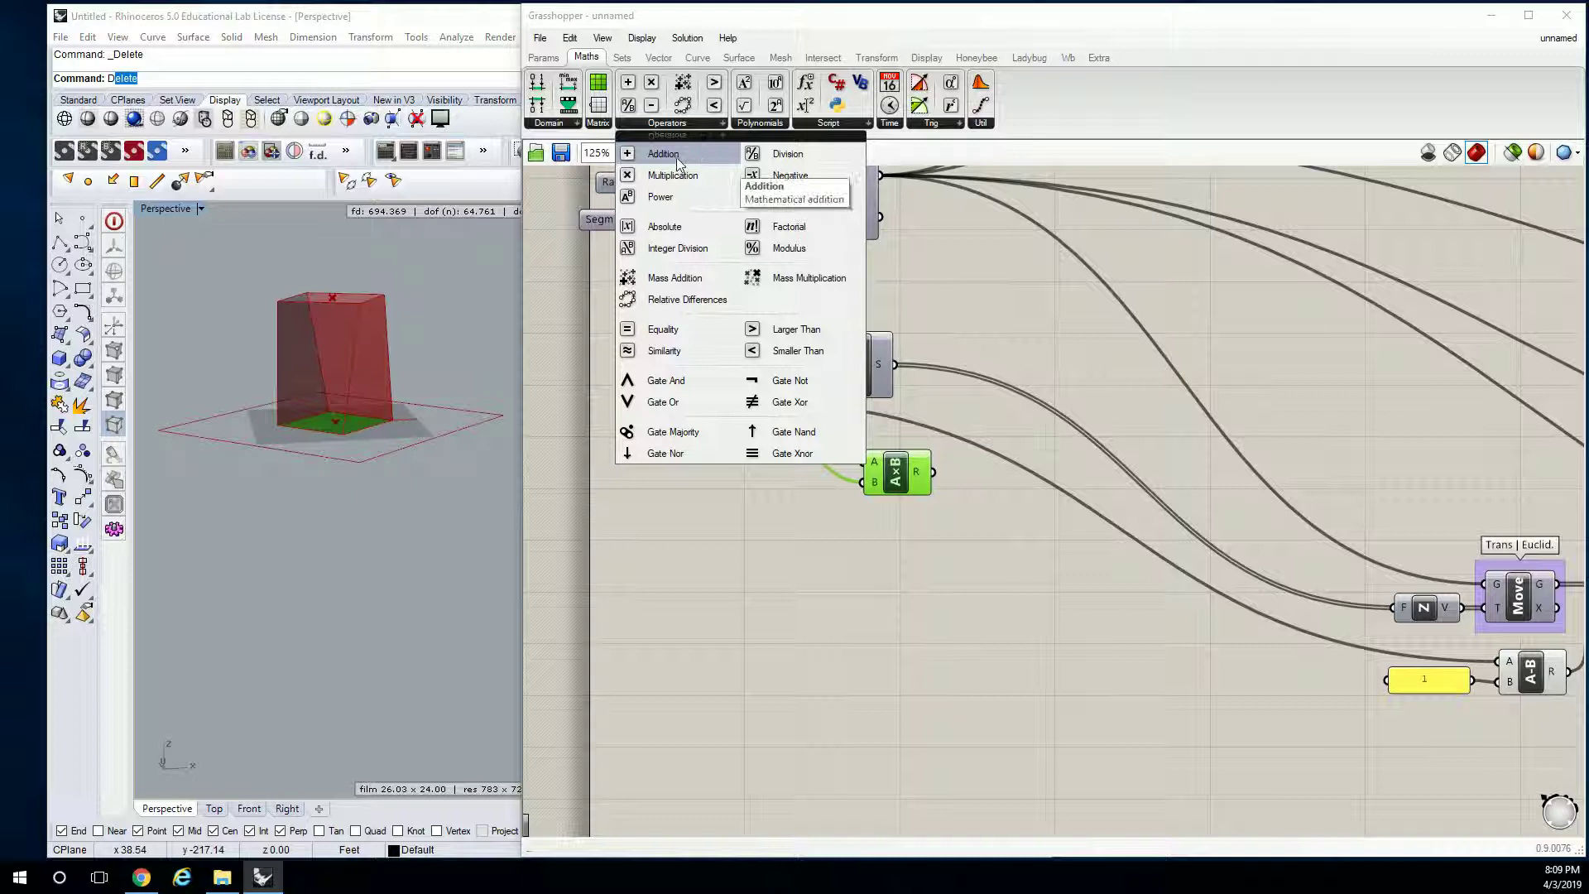
drag(695, 155, 956, 489)
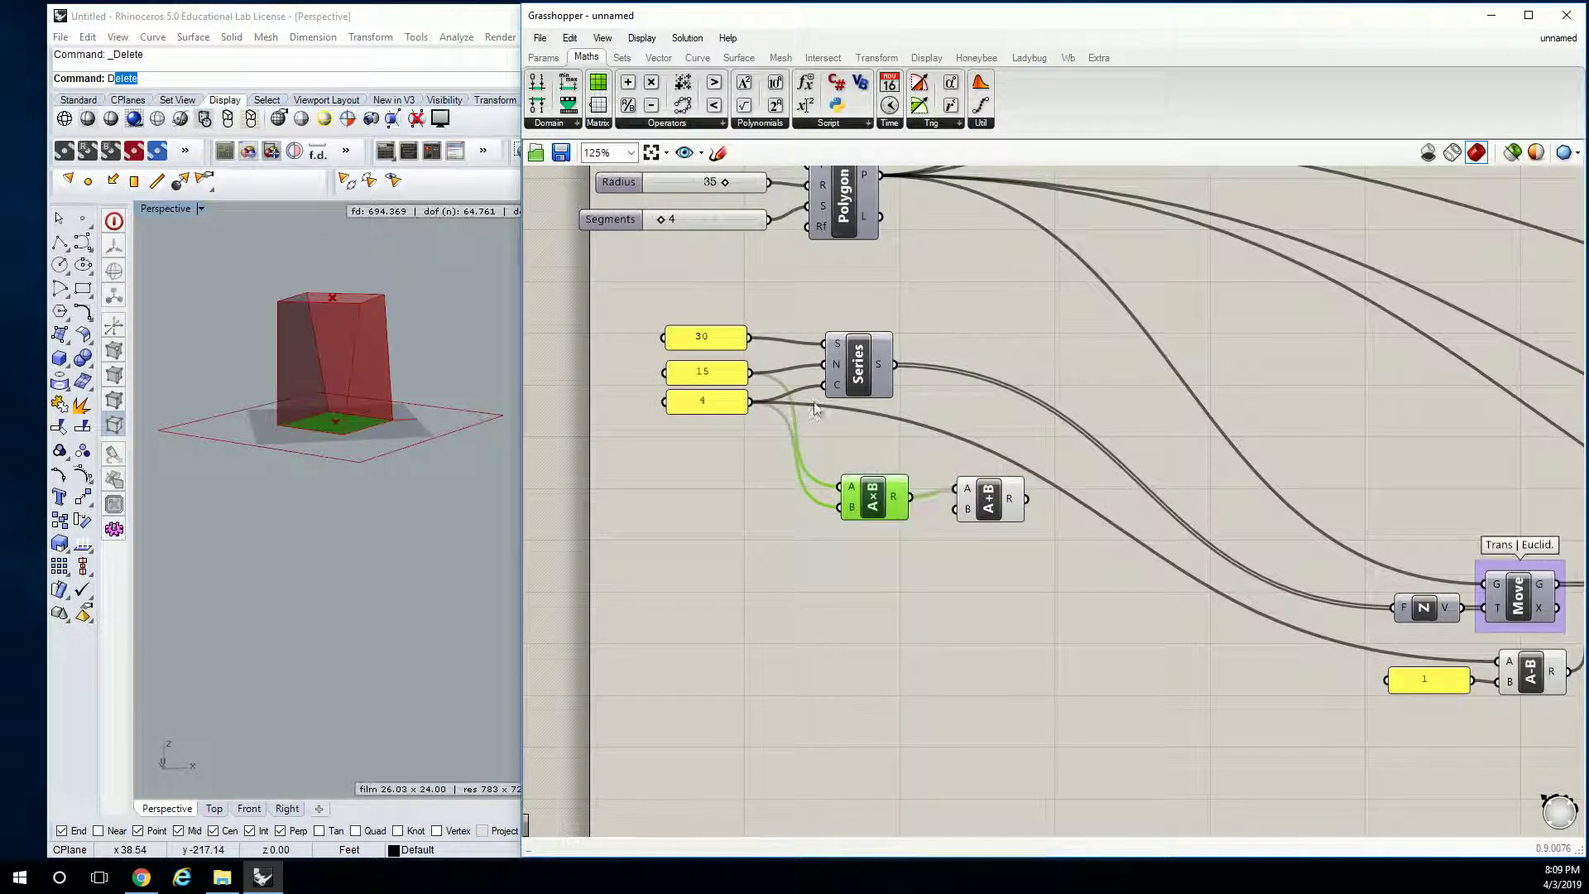
drag(749, 337, 974, 484)
drag(867, 389, 967, 387)
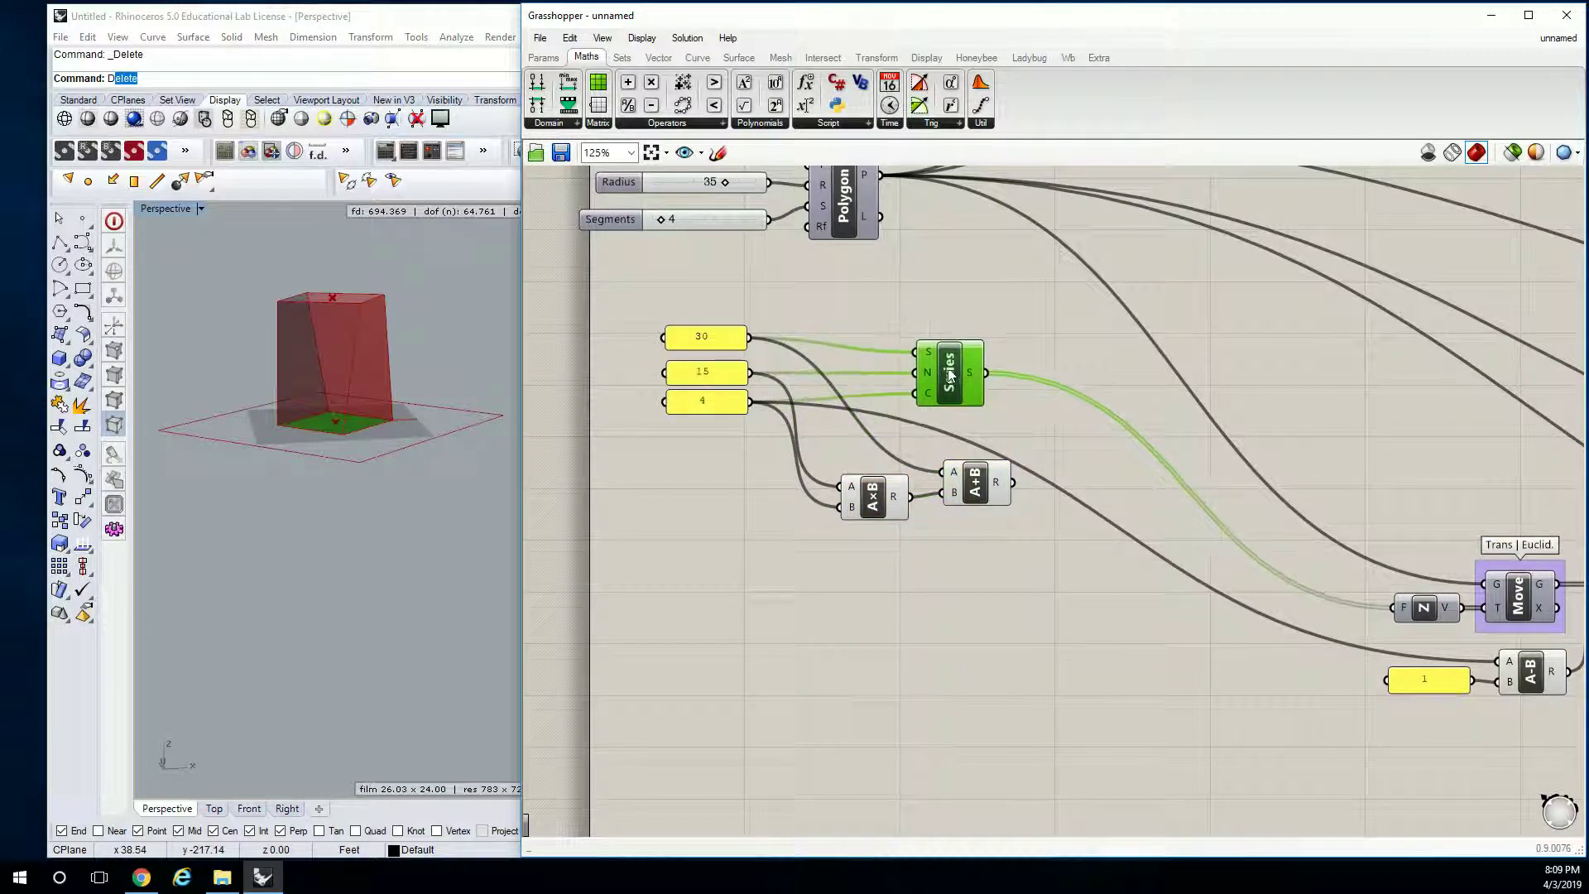
click(1003, 448)
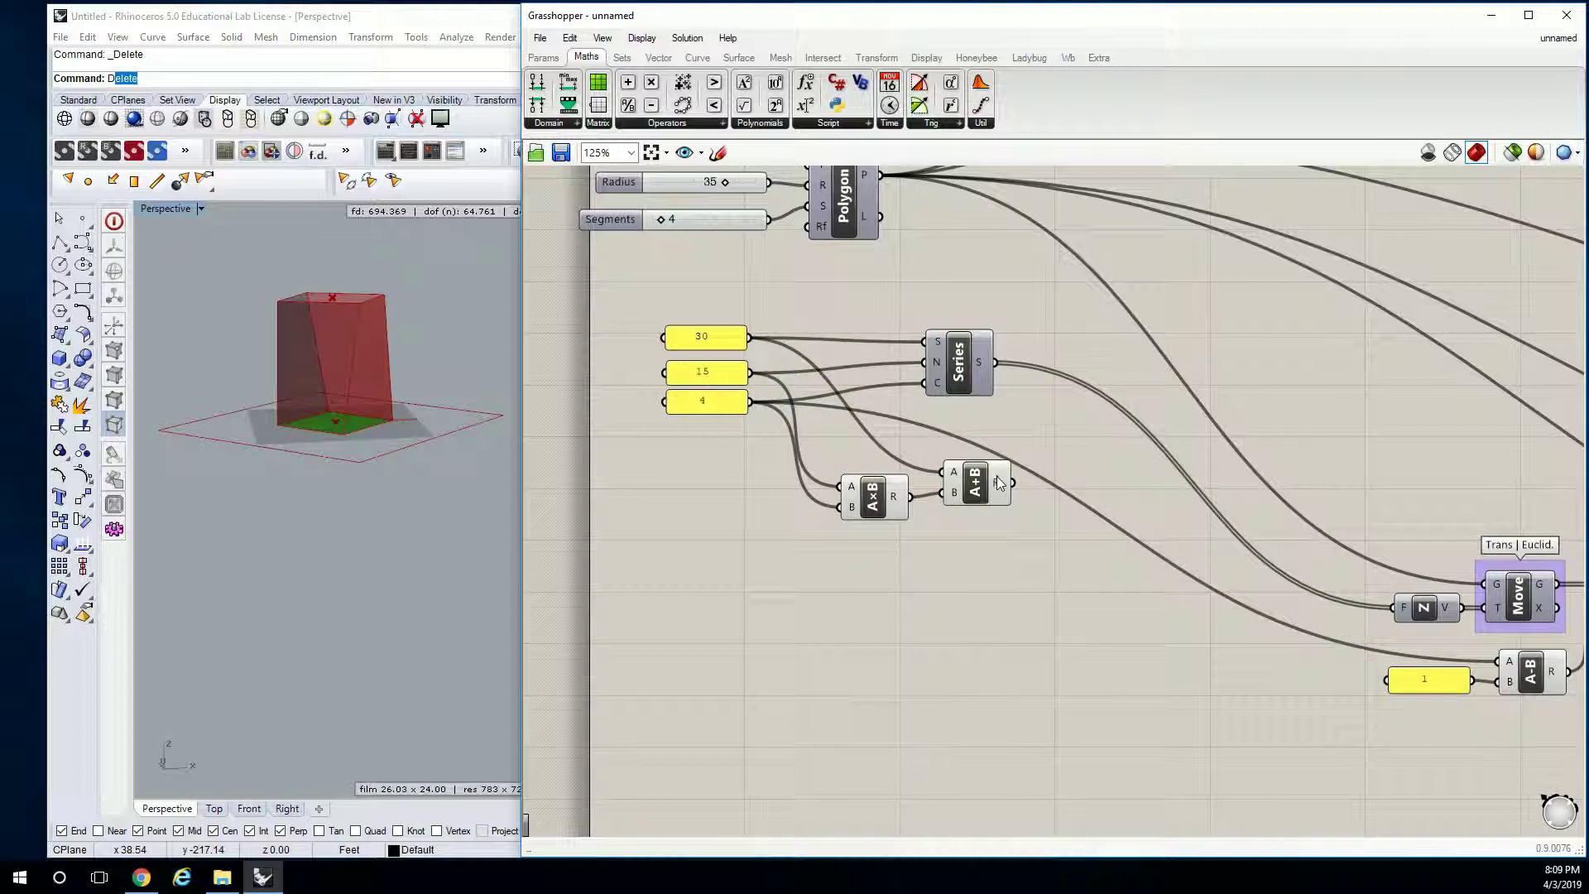
mouse_move(997, 478)
Wire the A+B result into the Move chain in place of the Series output.
scroll(996, 475, down, 1)
right_drag(1308, 503, 1151, 492)
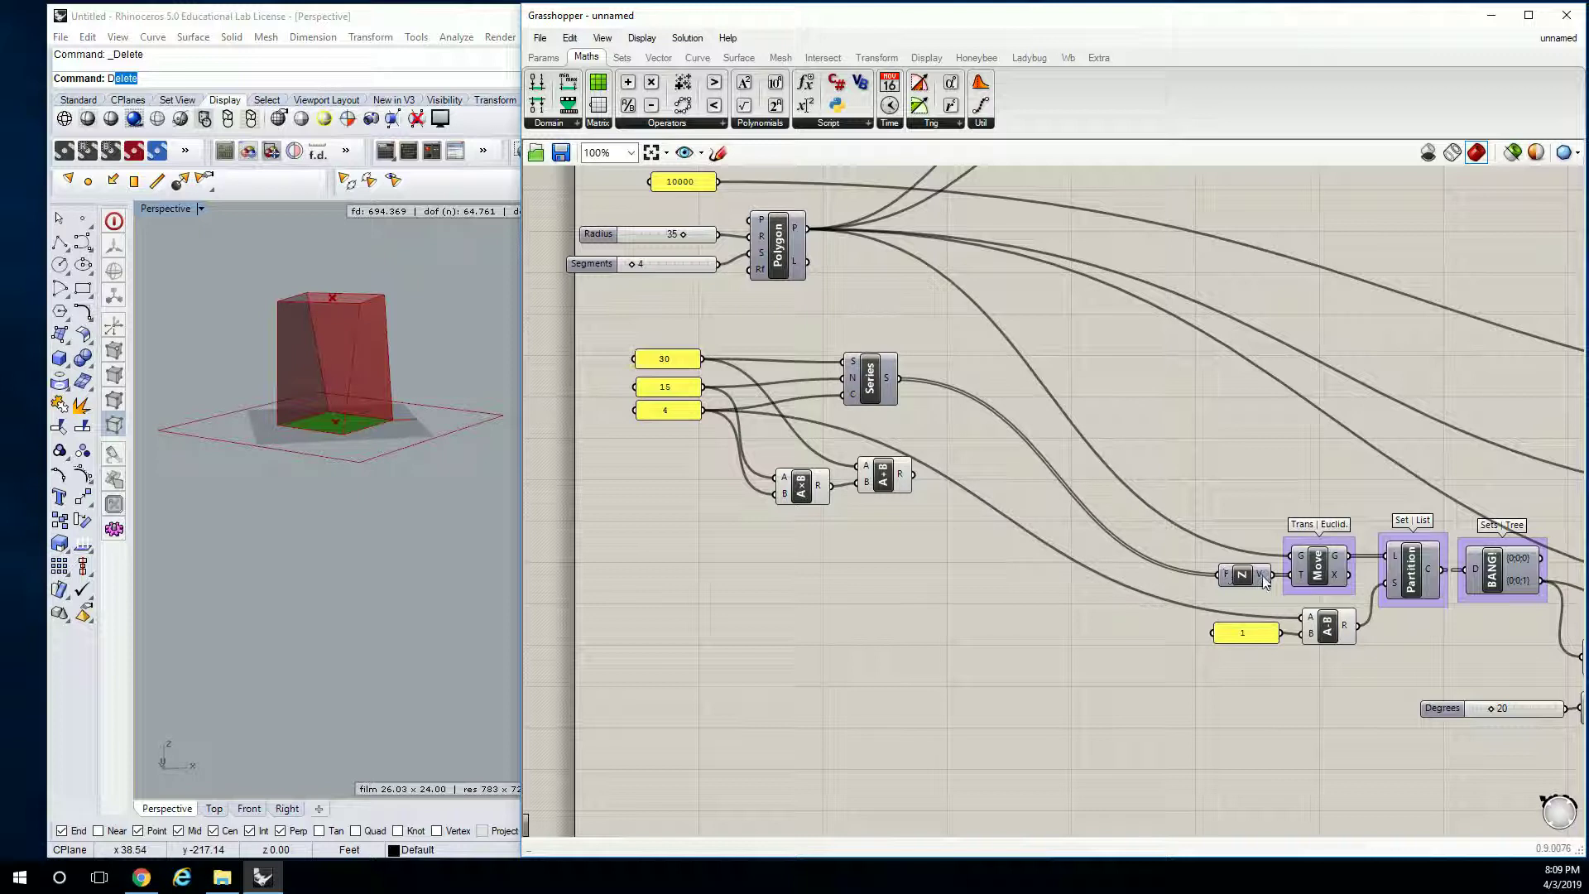
right_drag(1324, 575, 1220, 554)
click(1220, 554)
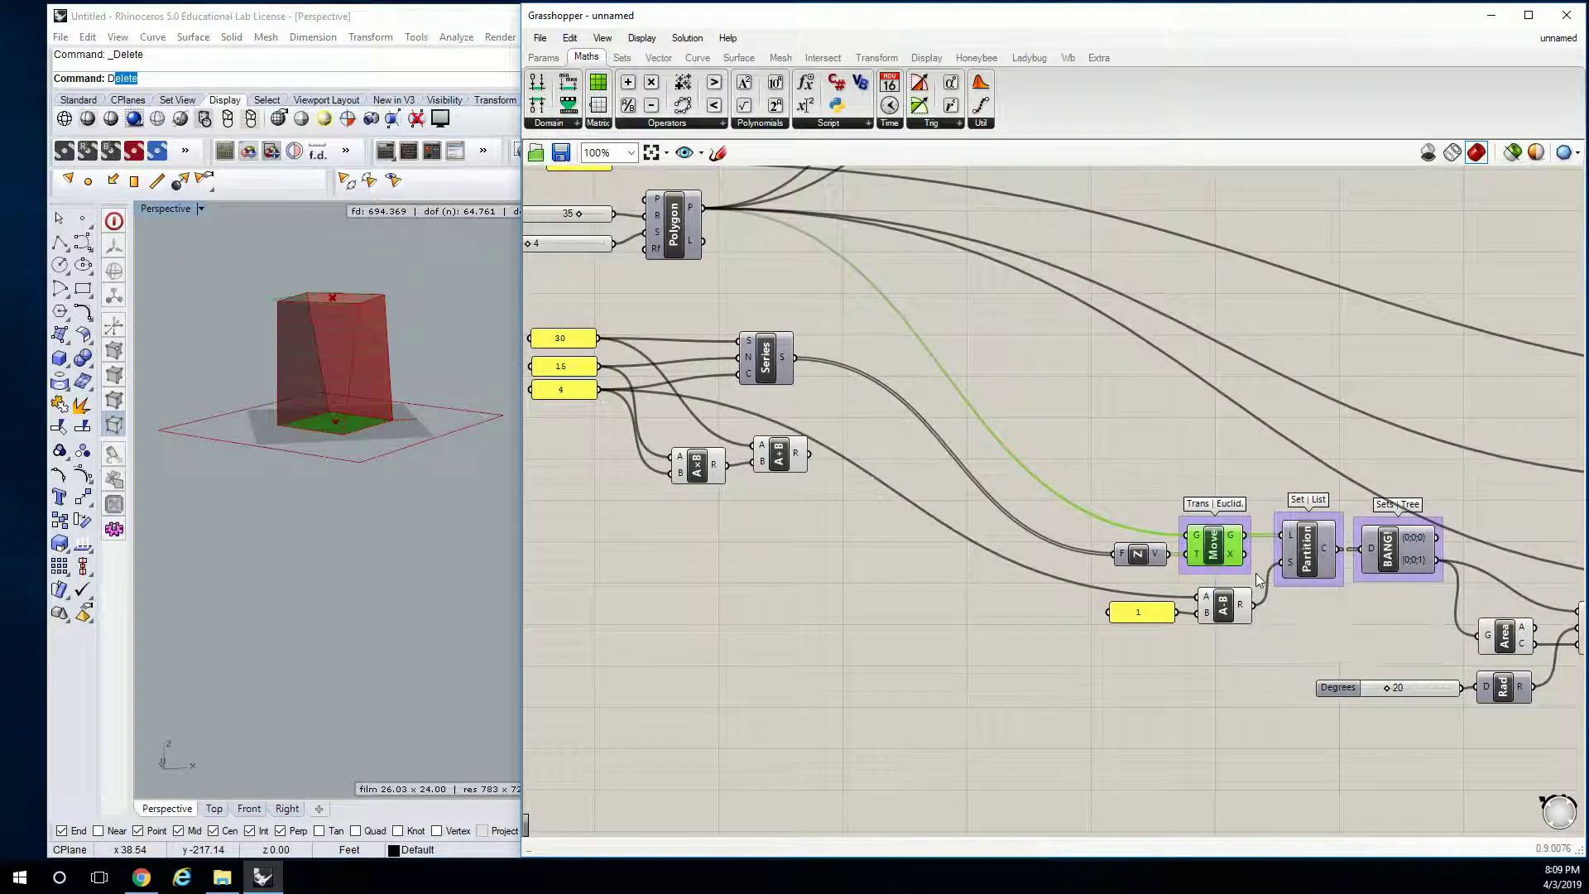
click(1176, 529)
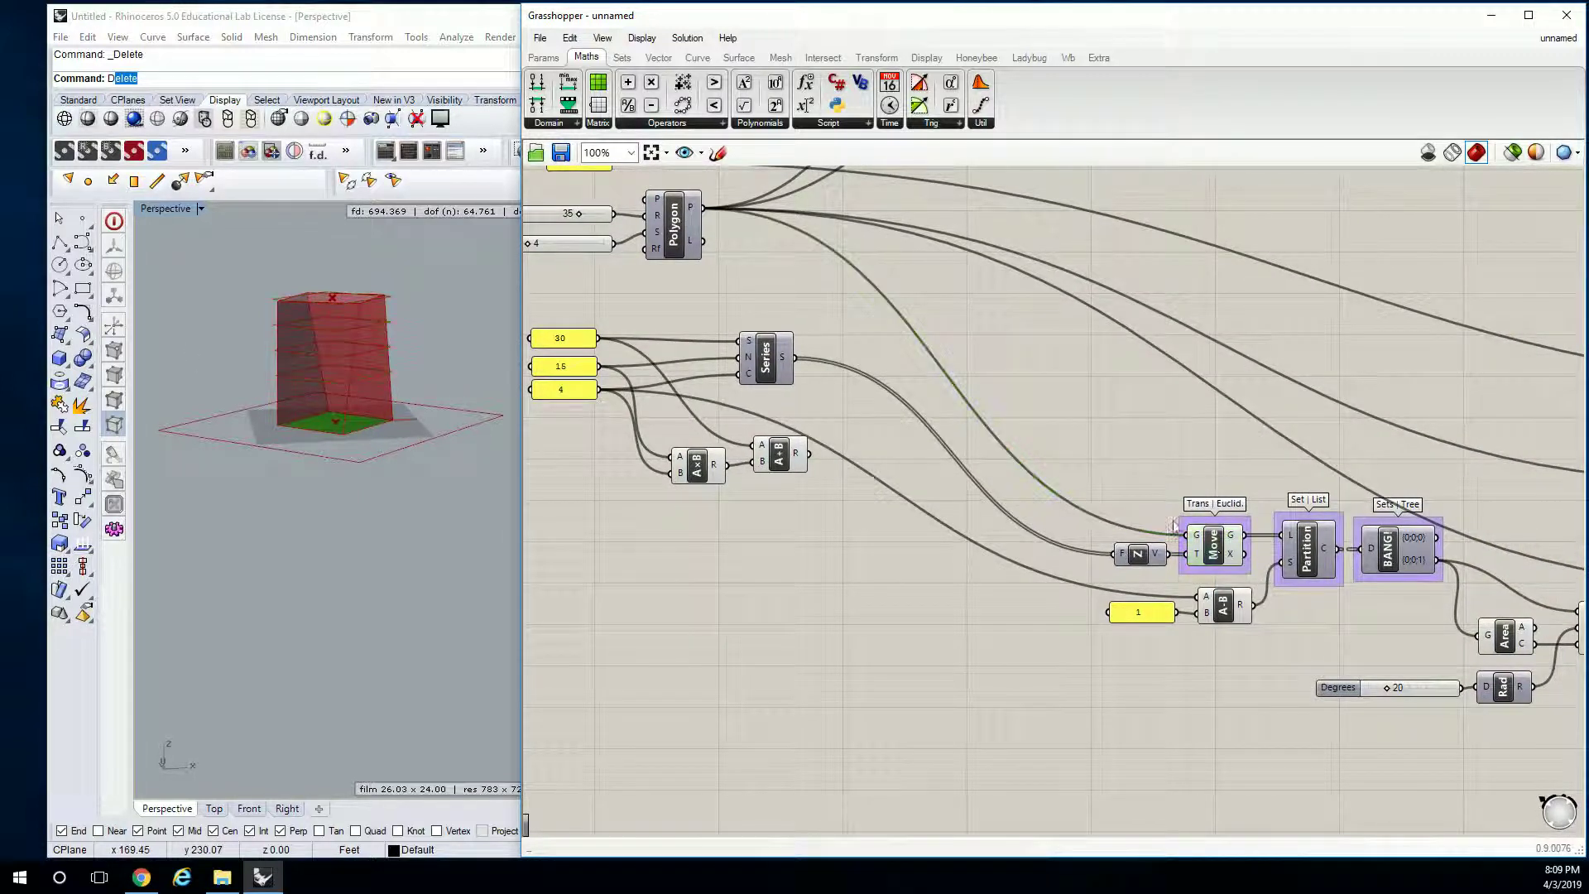
right_click(1213, 550)
click(1181, 486)
drag(808, 453, 1114, 554)
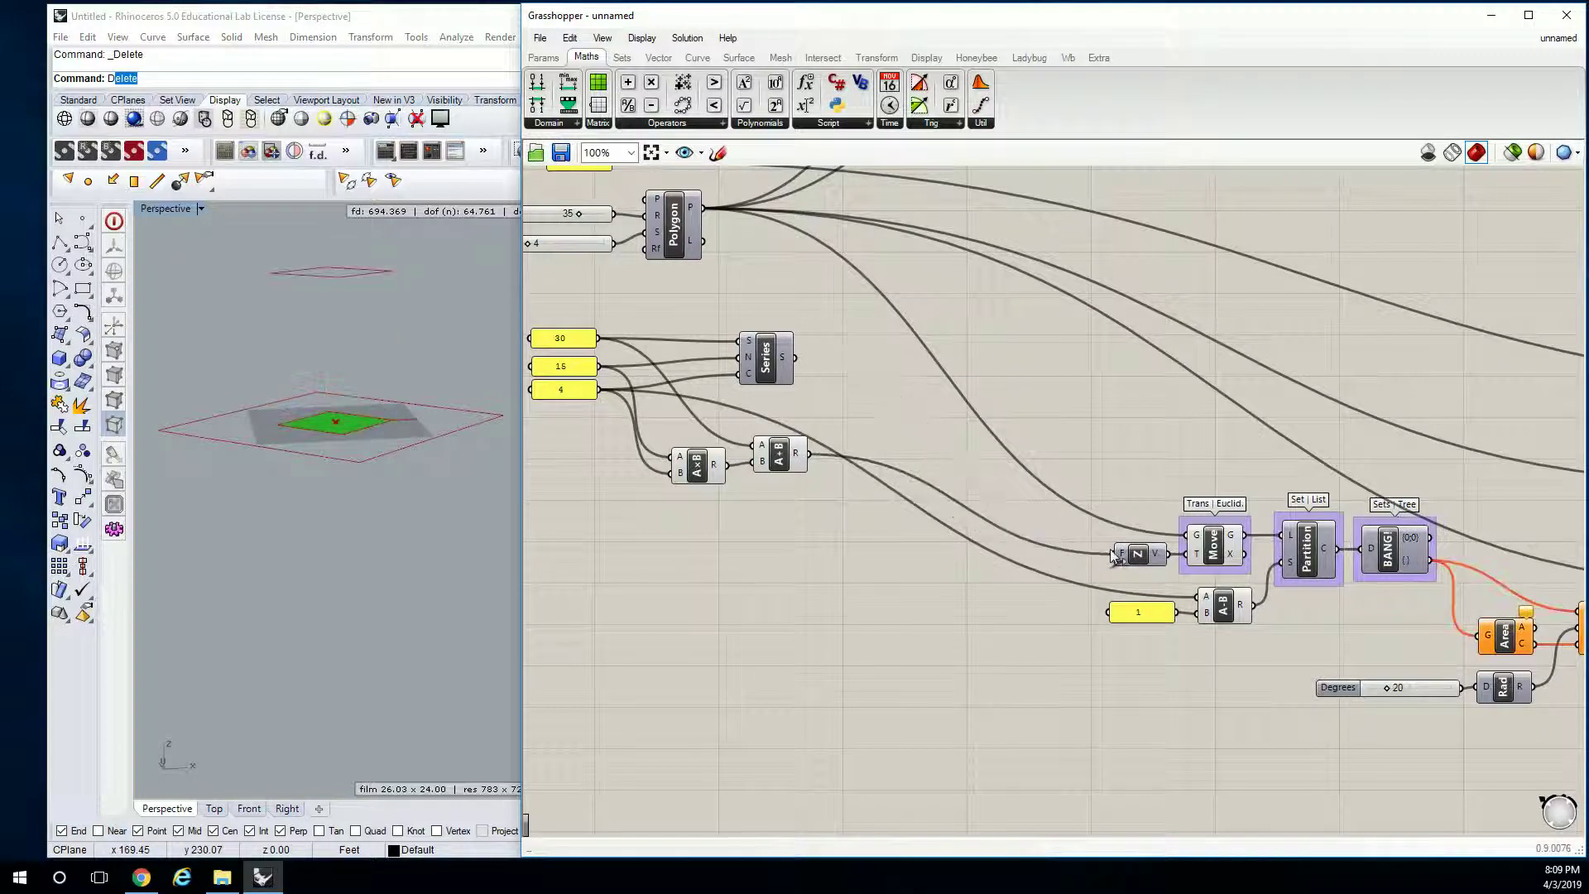
scroll(788, 409, up, 4)
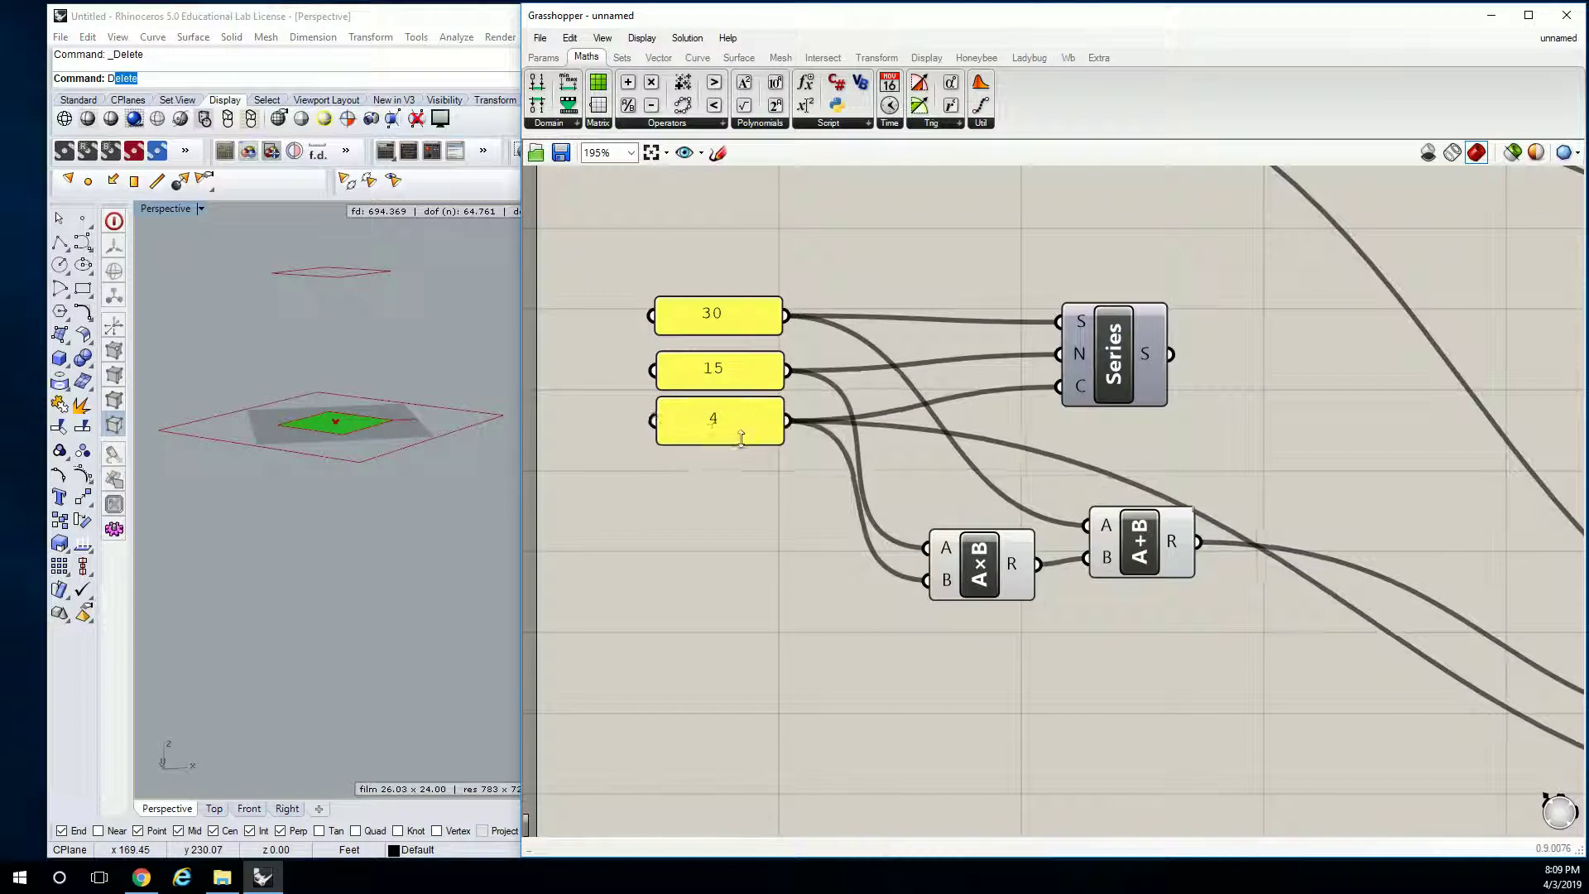
Shorten the 4 panel and copy the 1 panel and A-B subtraction beside the input panels.
click(739, 427)
drag(745, 448, 741, 429)
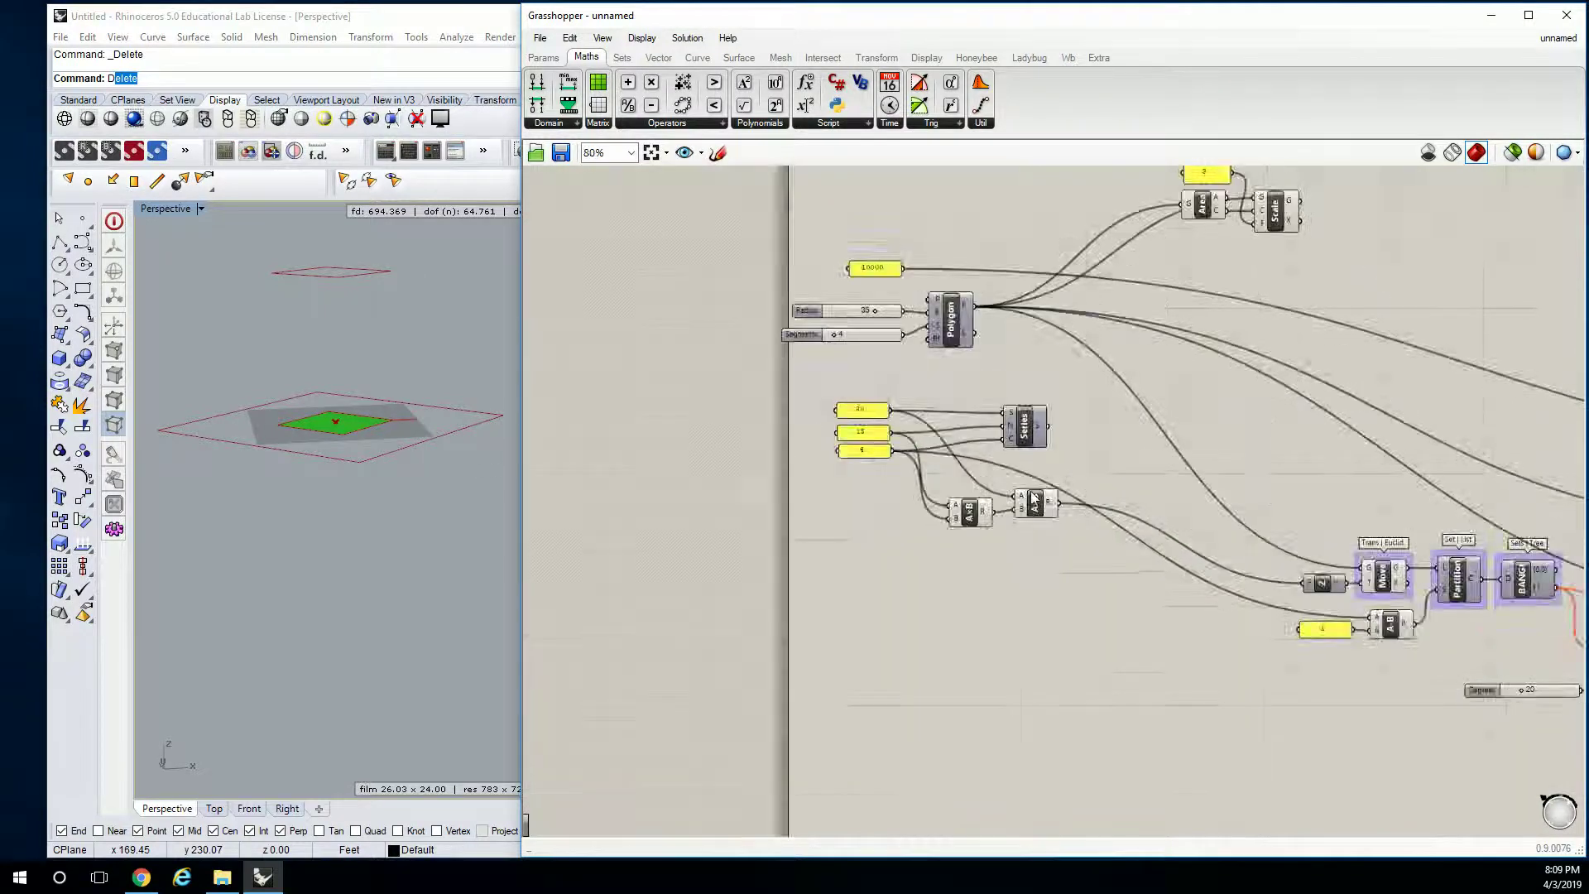
scroll(789, 409, down, 4)
scroll(790, 439, up, 2)
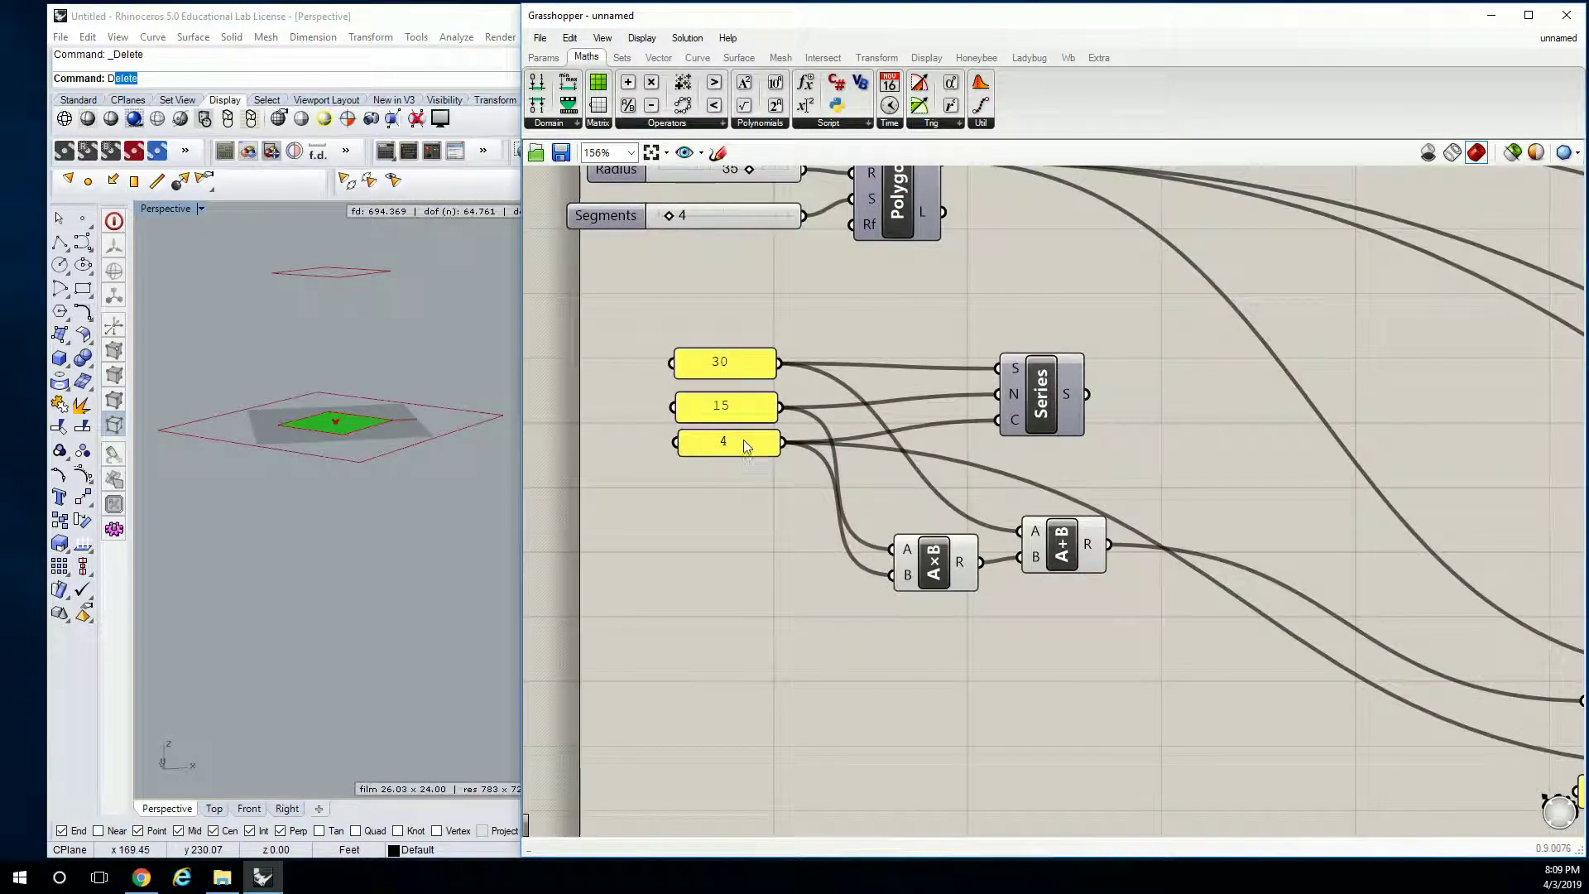
scroll(1272, 600, down, 1)
right_drag(1273, 599, 753, 356)
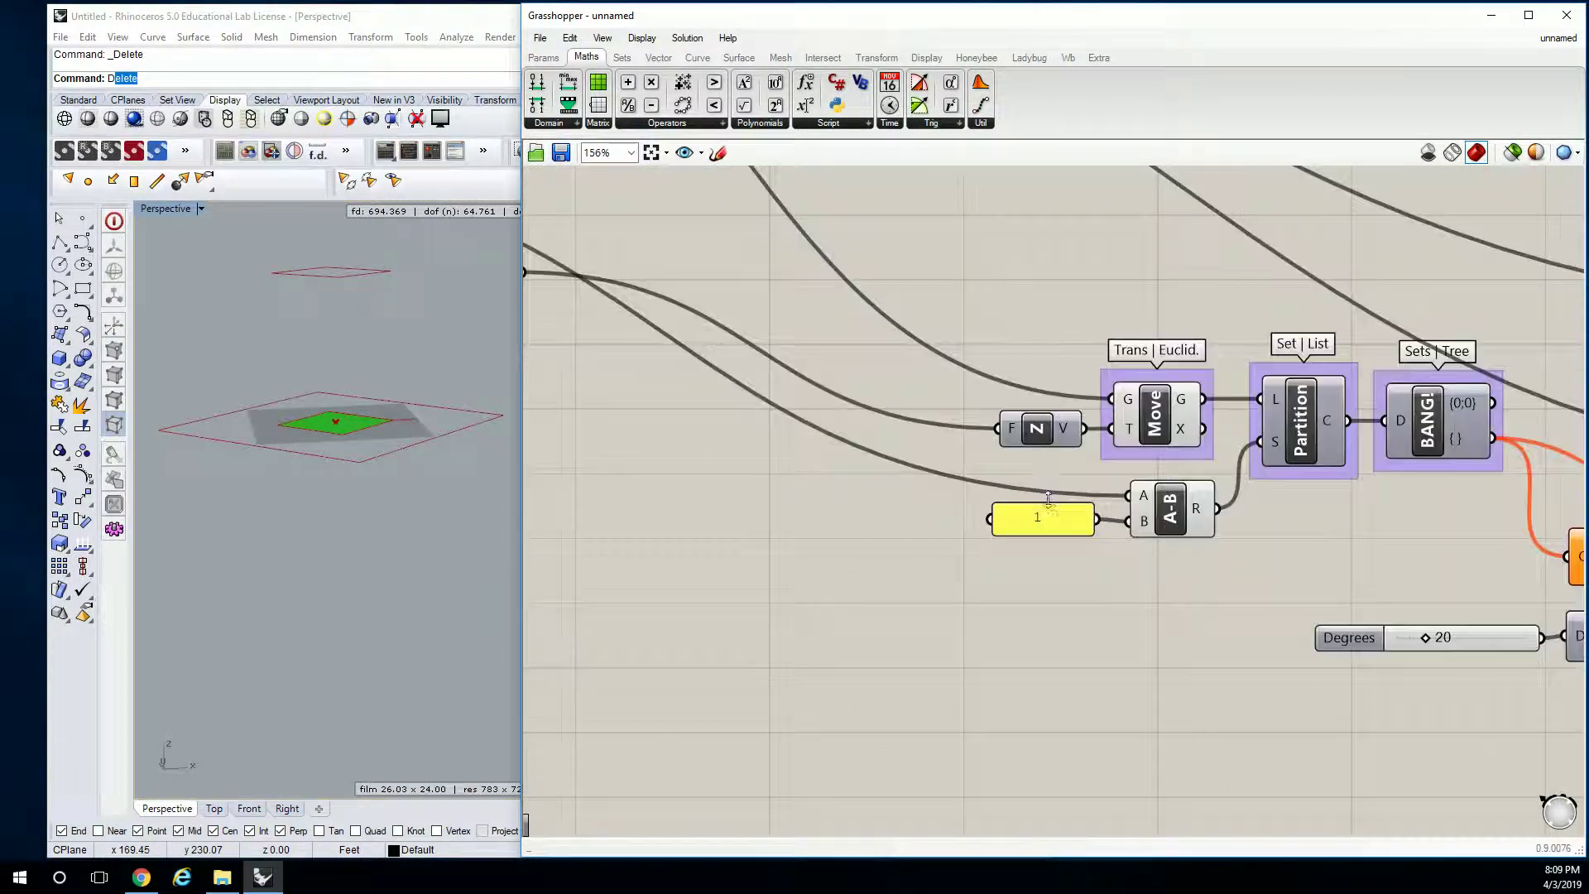
drag(1208, 563, 1025, 475)
scroll(1279, 521, down, 2)
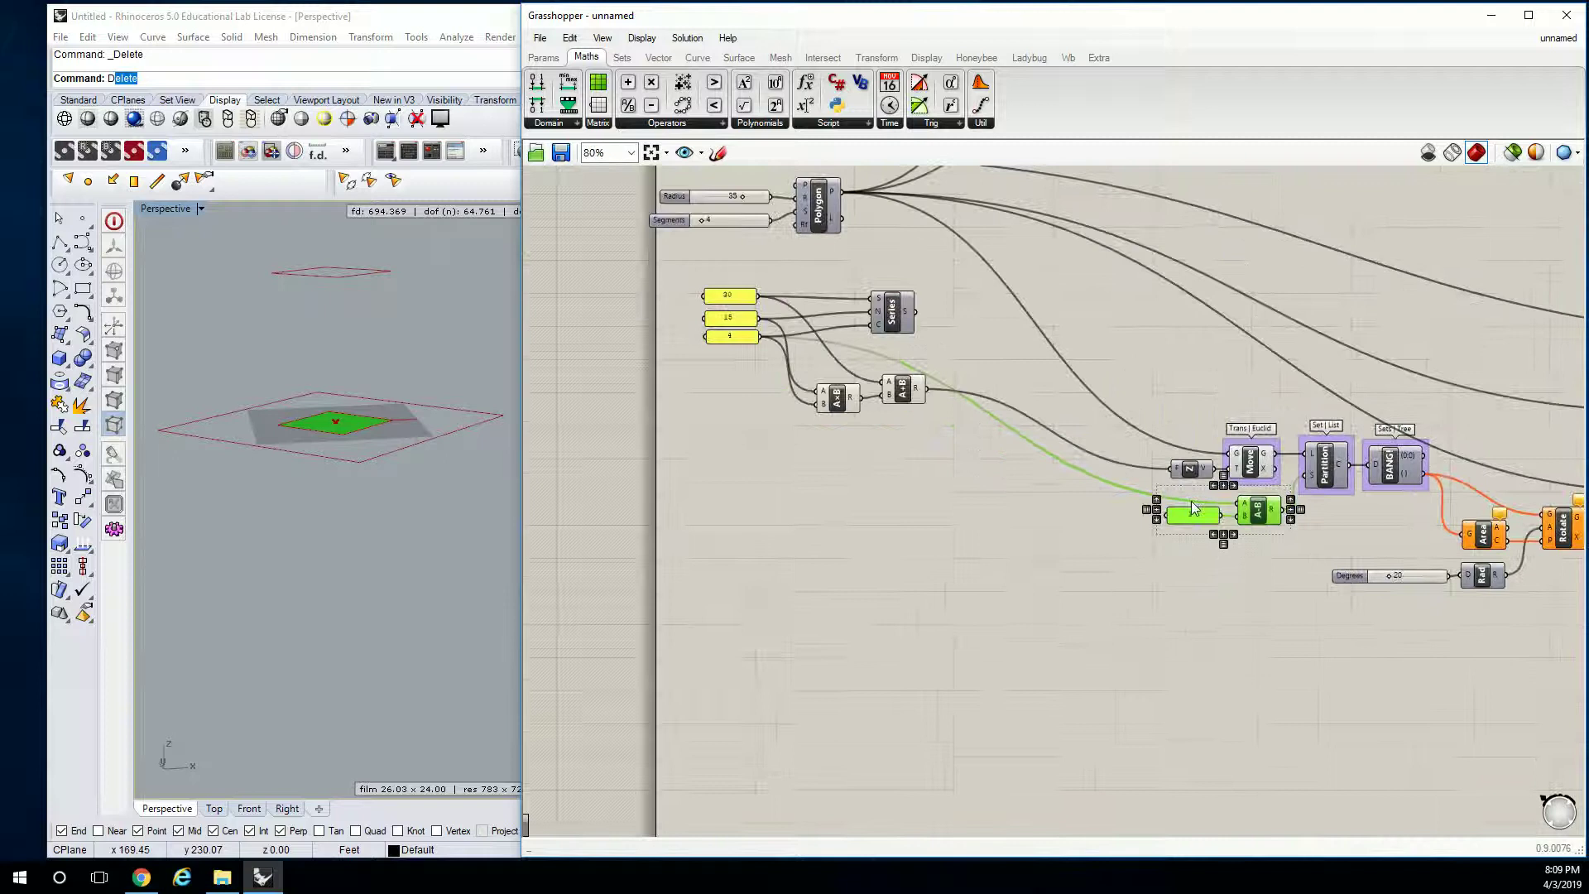
alt+drag(1279, 523, 828, 441)
drag(972, 376, 780, 364)
scroll(806, 383, up, 2)
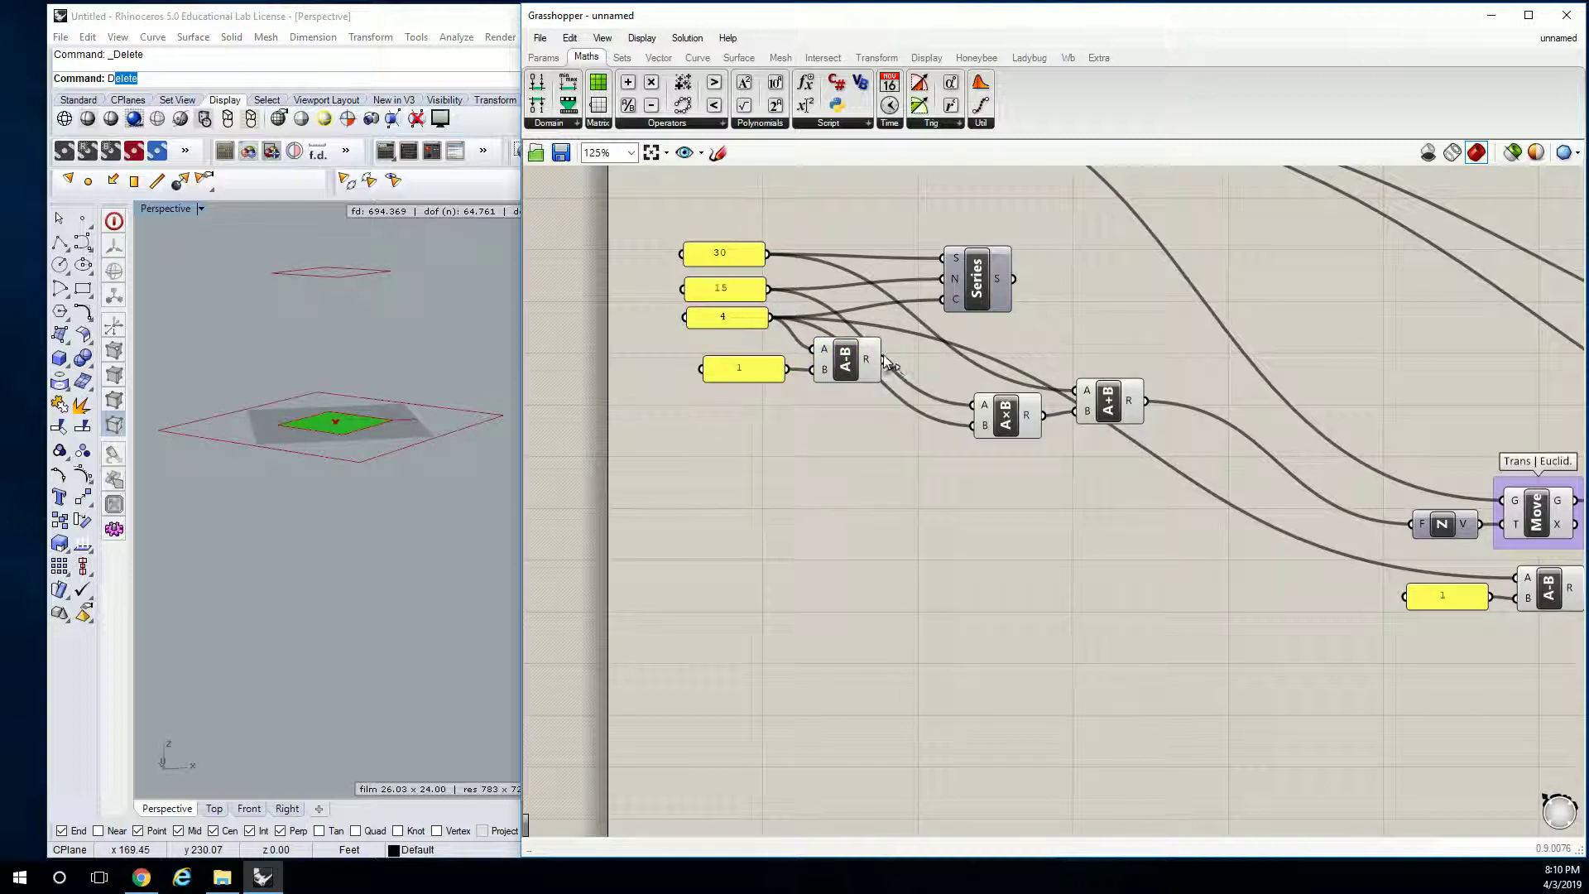
Wire the subtraction result into A×B's B input and shift the number-math cluster right.
drag(883, 357, 988, 363)
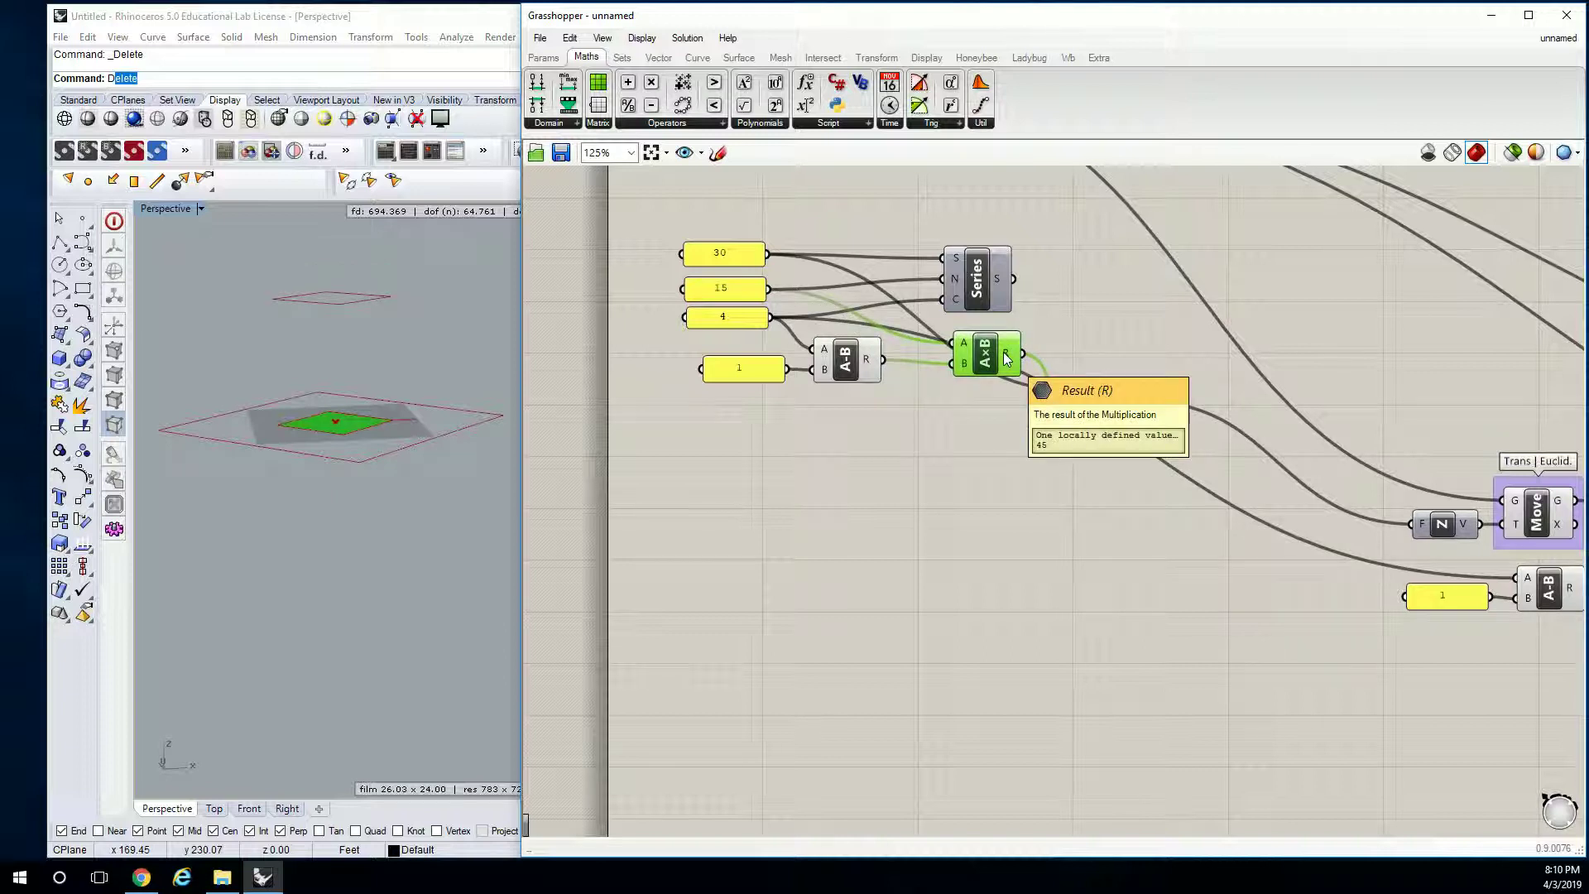
mouse_move(1130, 399)
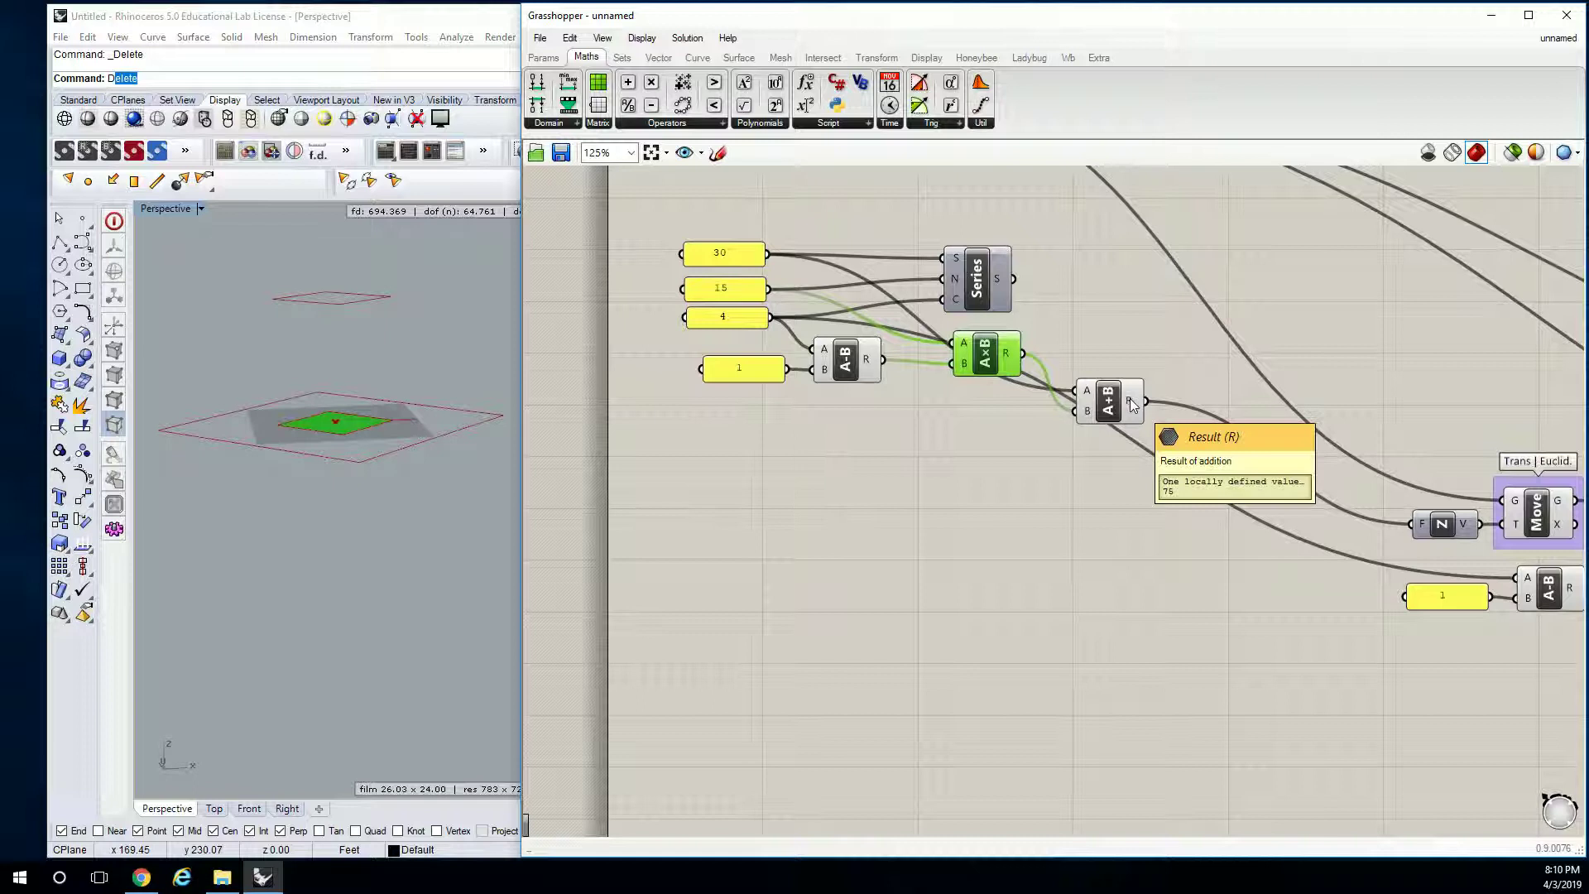
click(1125, 344)
right_drag(1127, 342, 1035, 364)
click(710, 367)
drag(710, 366, 675, 389)
drag(1091, 279, 802, 401)
Add a Params panel wired to the A+B output to display its result of 75.
scroll(902, 261, up, 3)
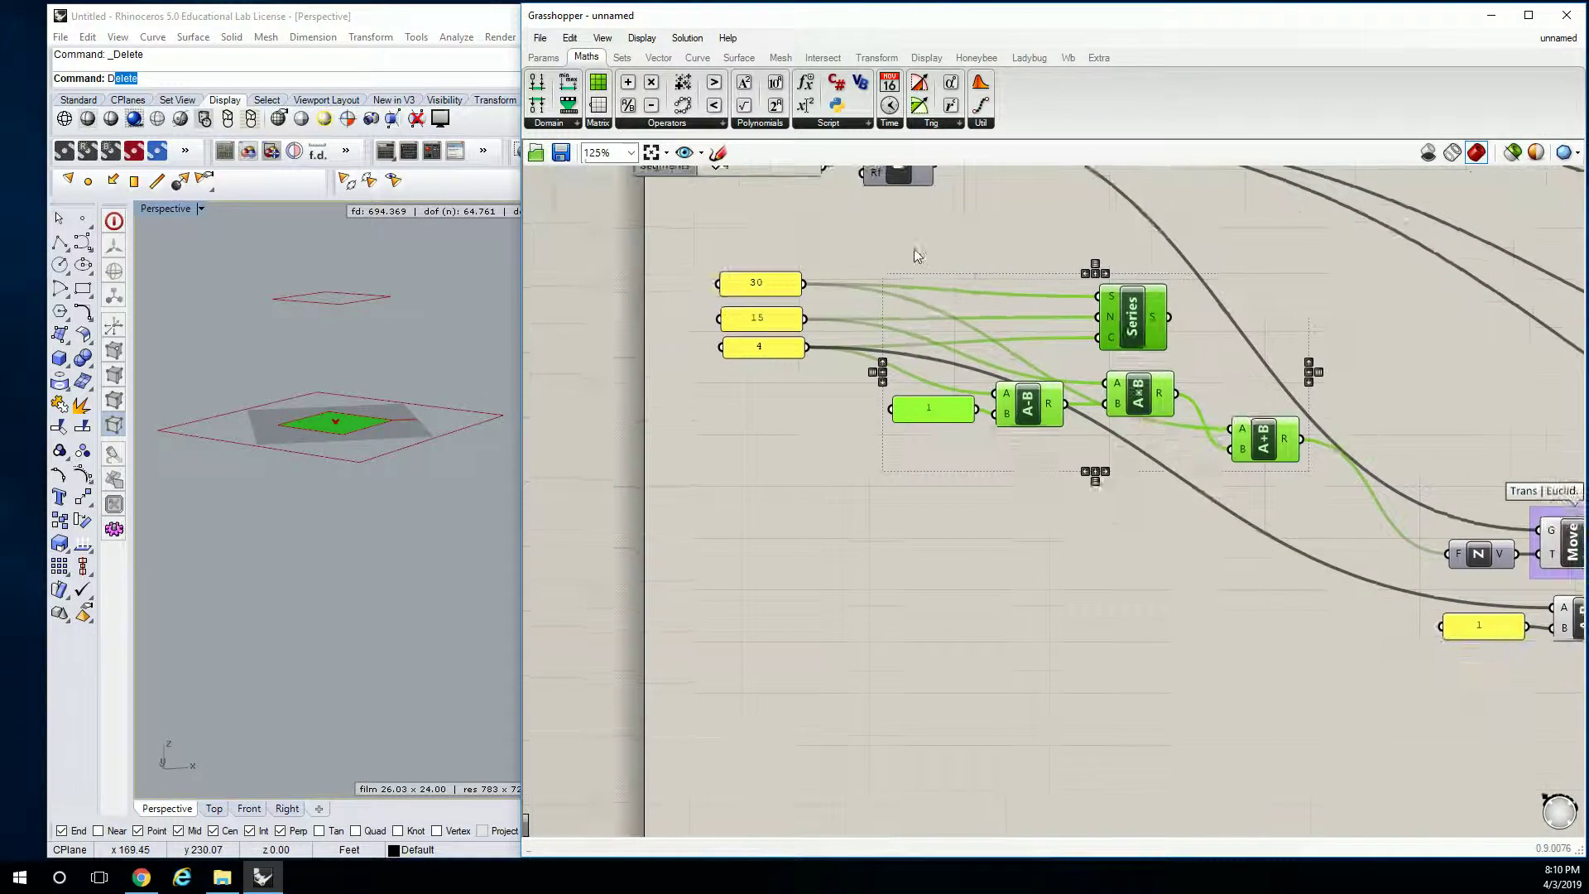
click(887, 264)
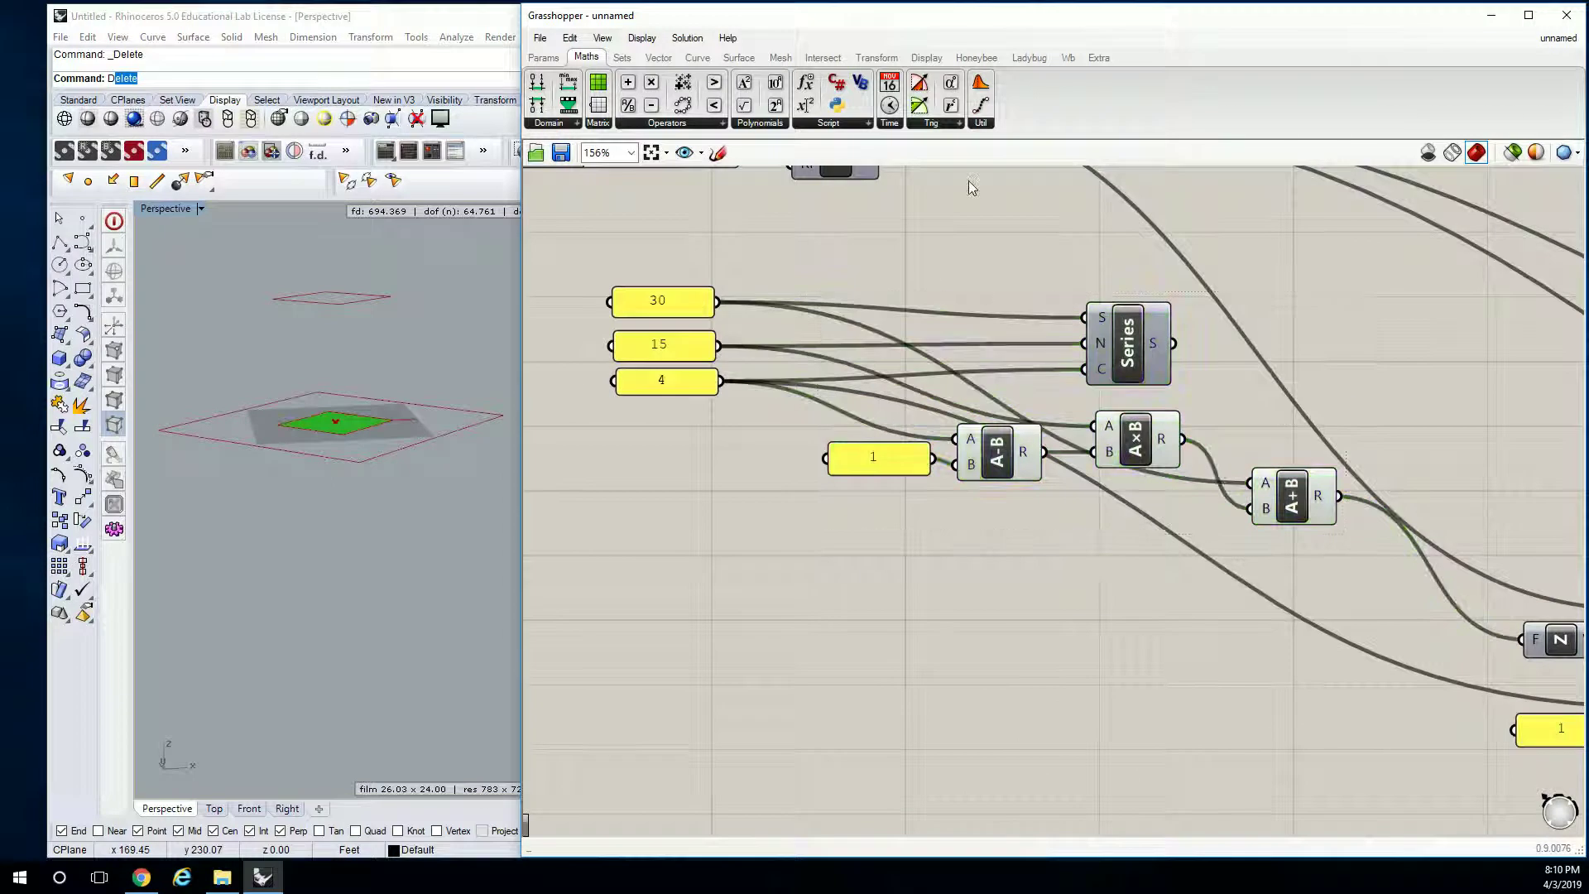
click(550, 58)
drag(800, 135, 1454, 415)
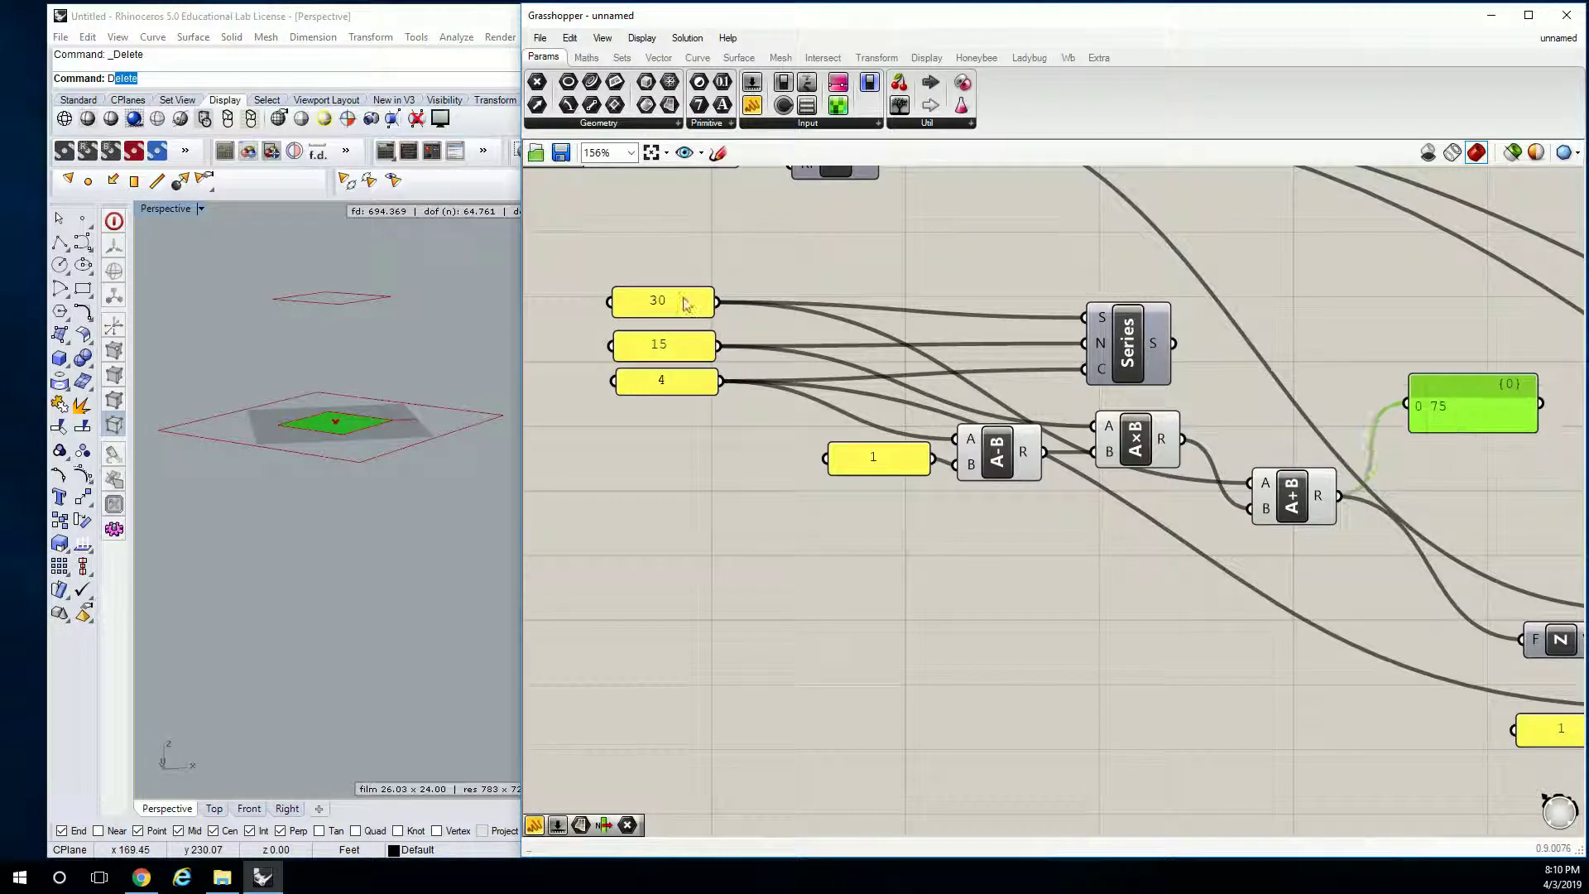
shift+drag(693, 250, 616, 405)
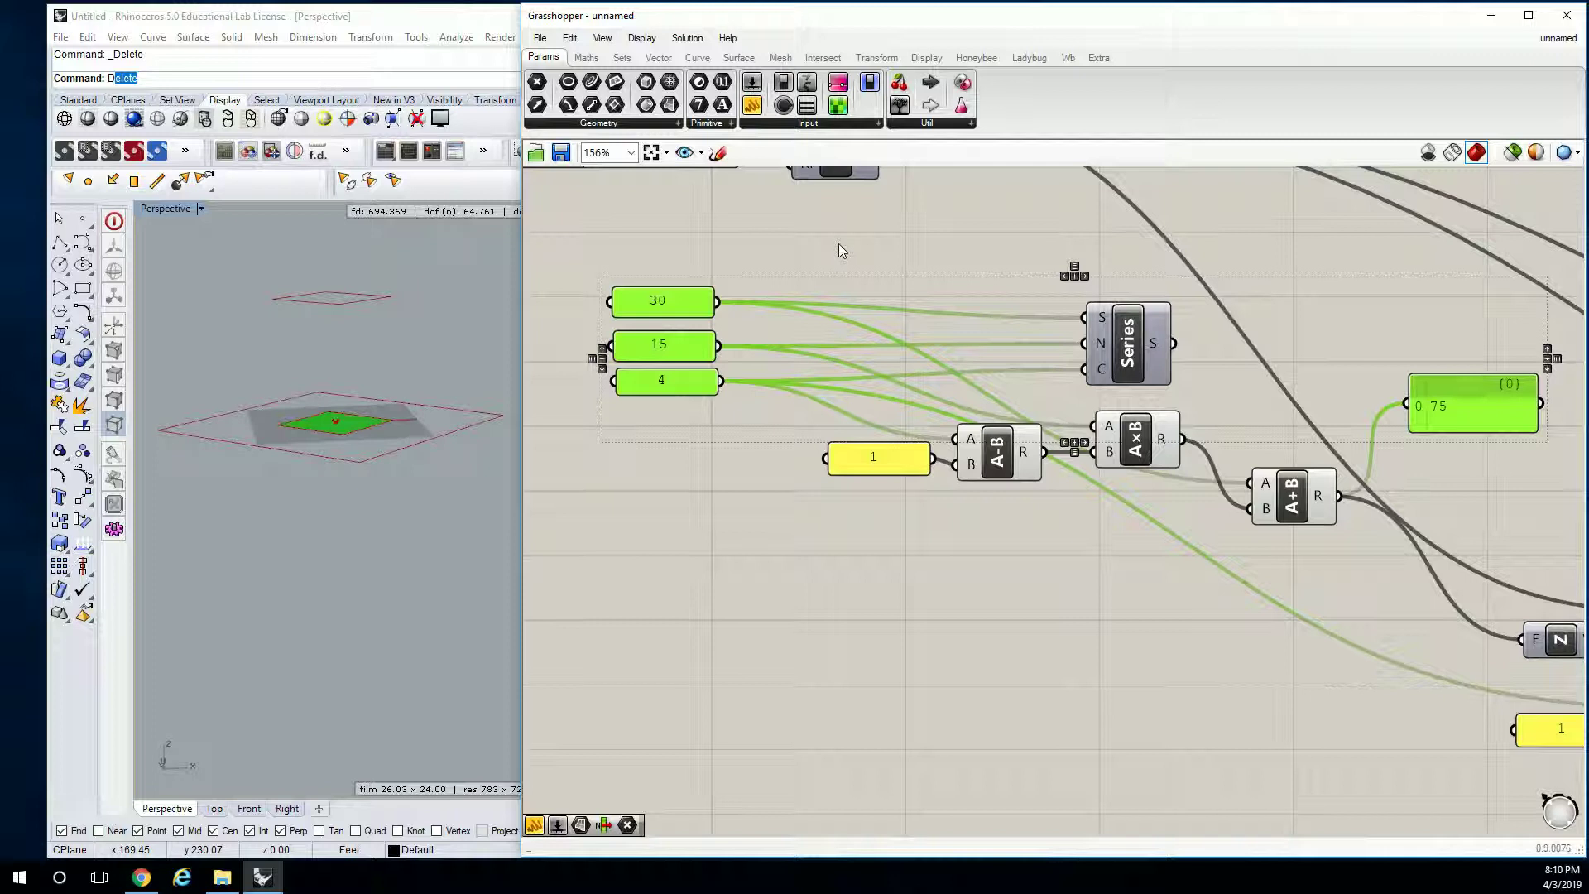
Move the Series component up beside the Area and Scale group.
scroll(820, 298, down, 3)
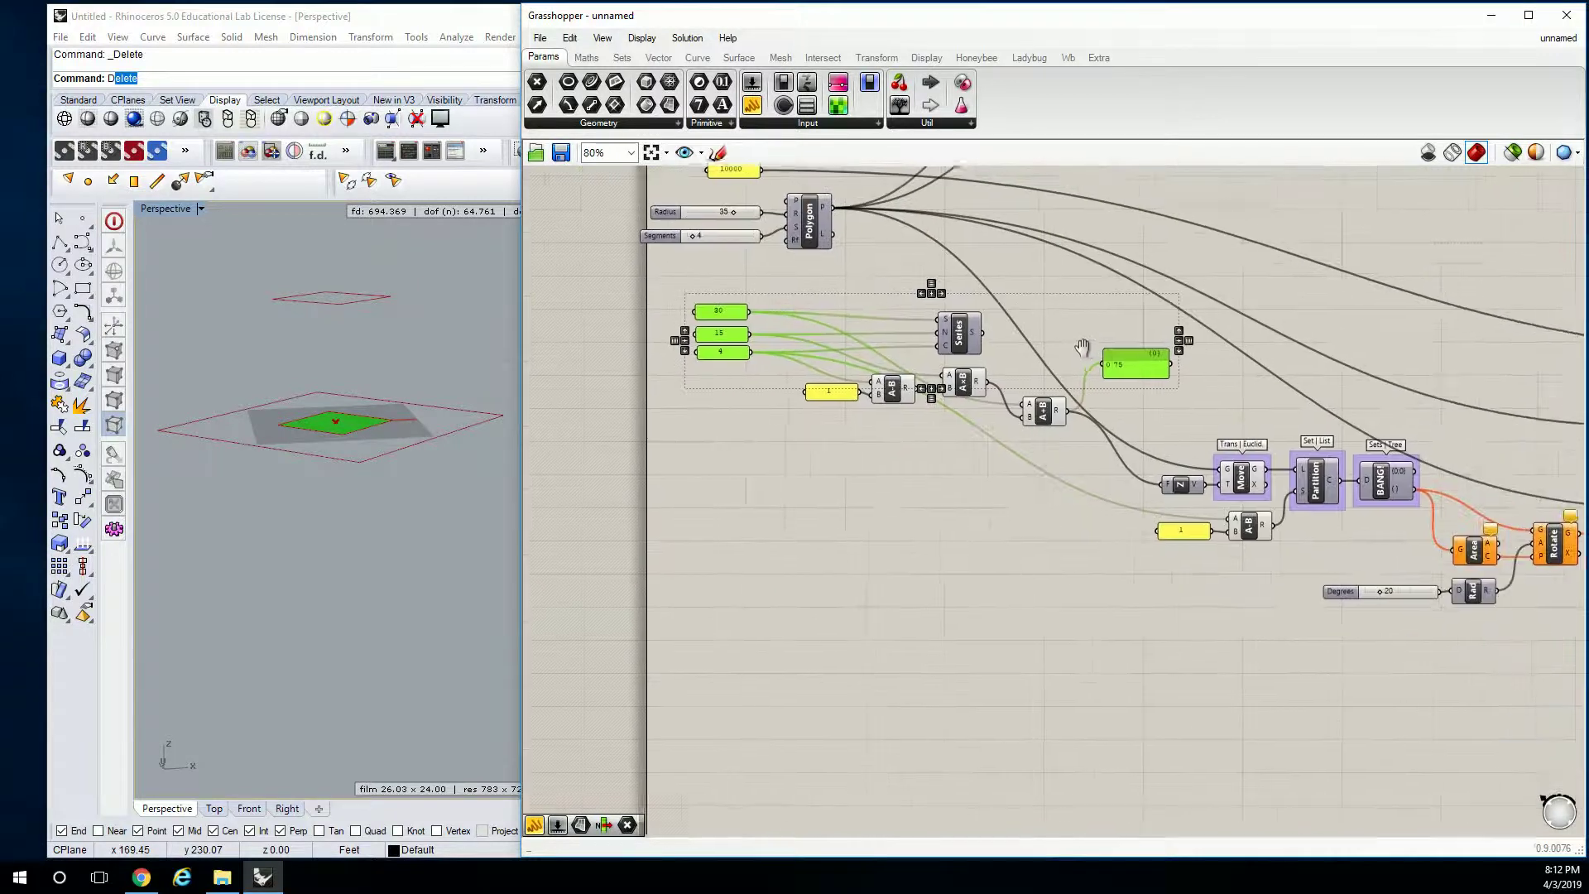
scroll(1173, 414, up, 3)
scroll(1055, 374, down, 3)
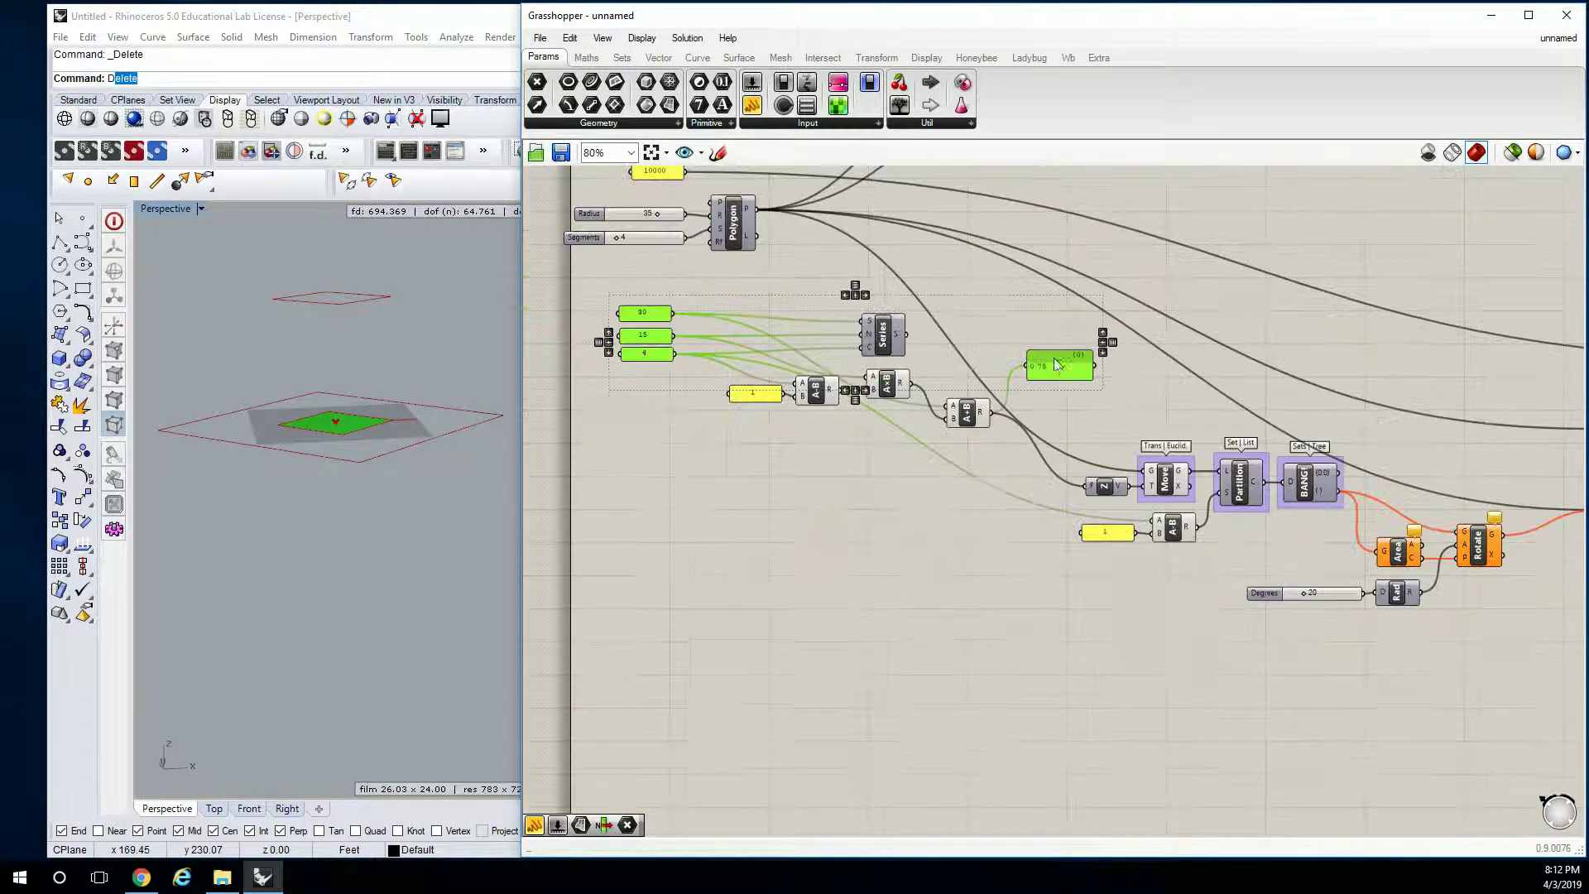
click(964, 320)
right_drag(964, 320, 990, 440)
drag(912, 463, 1016, 282)
click(1104, 329)
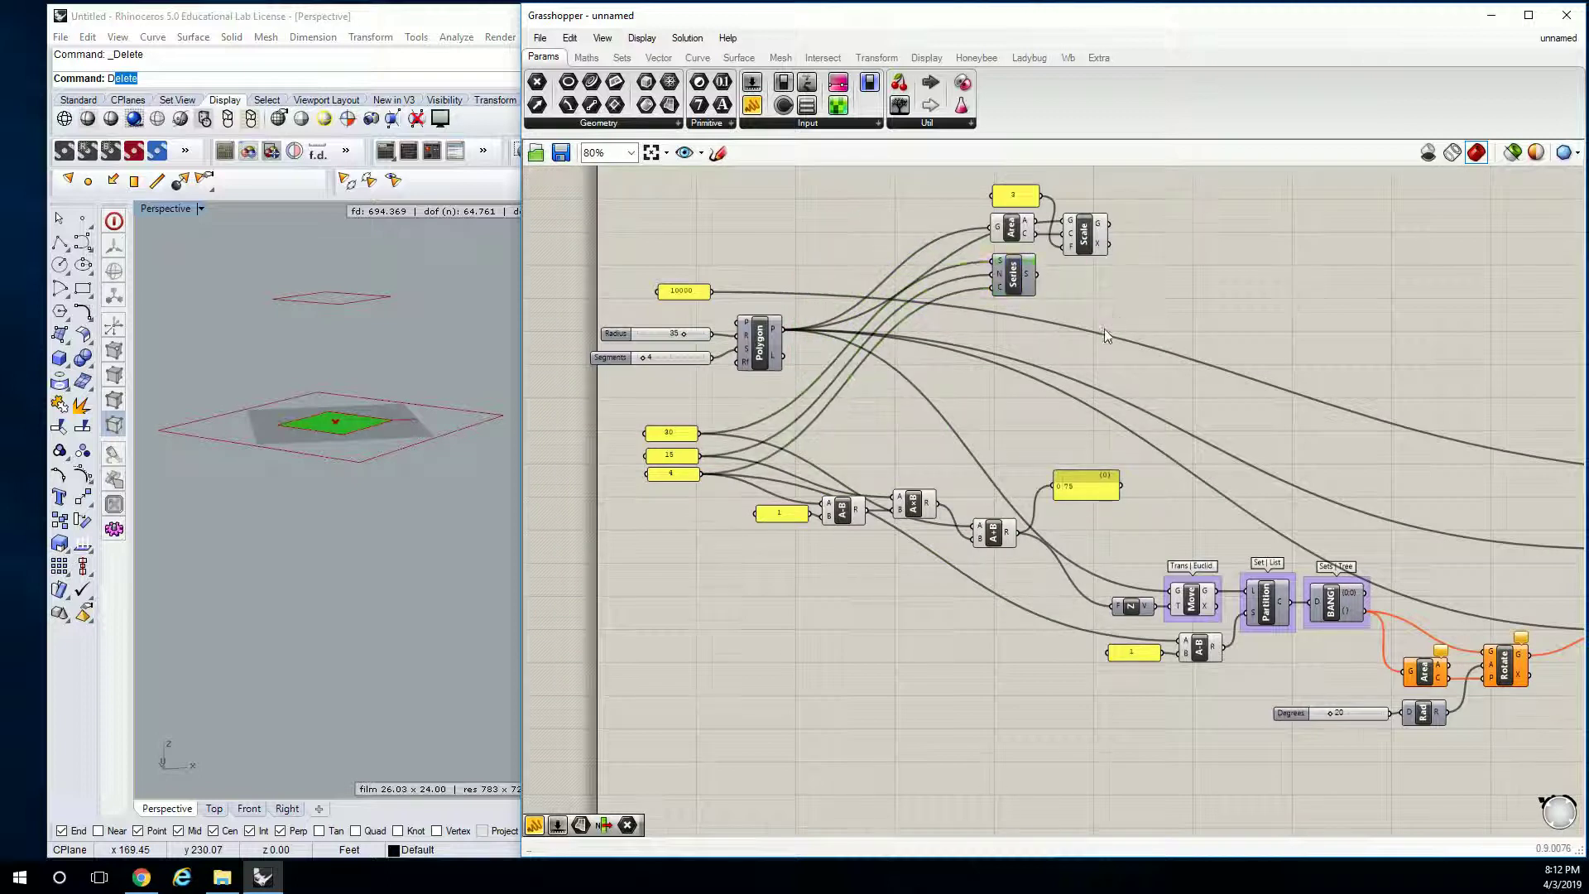
right_drag(1104, 329, 1071, 253)
Reposition the 75 result panel and raise the Move component slightly.
scroll(989, 416, up, 3)
mouse_move(1160, 379)
mouse_down()
mouse_move(1135, 325)
mouse_move(1160, 361)
mouse_up()
right_drag(1248, 538, 1172, 509)
drag(1226, 513, 1231, 481)
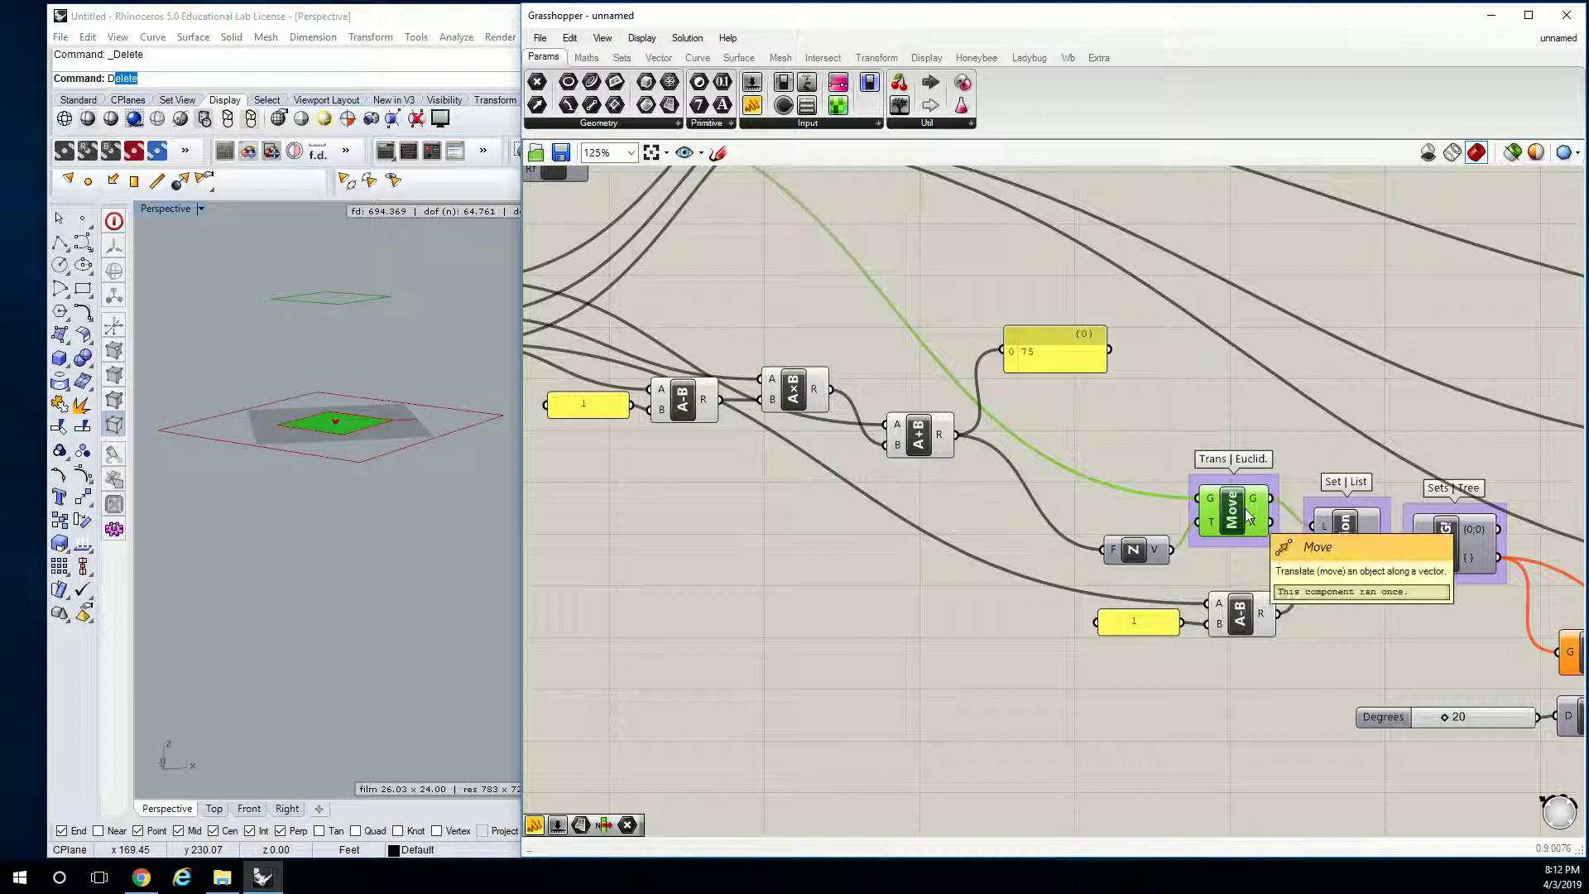
right_drag(1249, 505, 935, 473)
right_drag(1203, 542, 1093, 503)
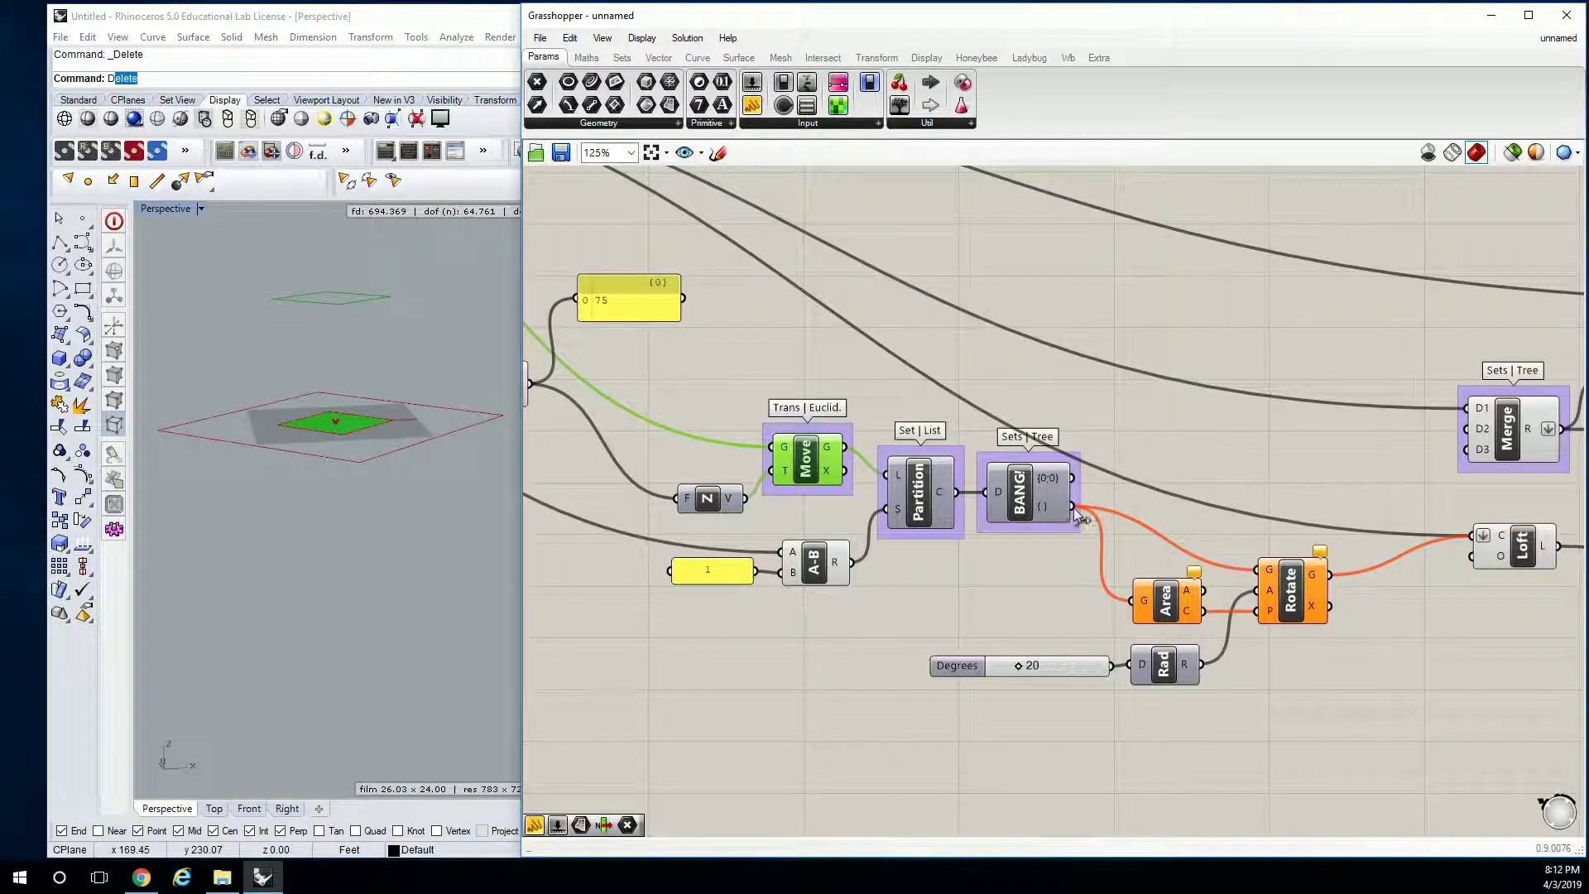
Delete the BANG, Partition, extra A-B subtraction and 1 panel components.
click(1047, 505)
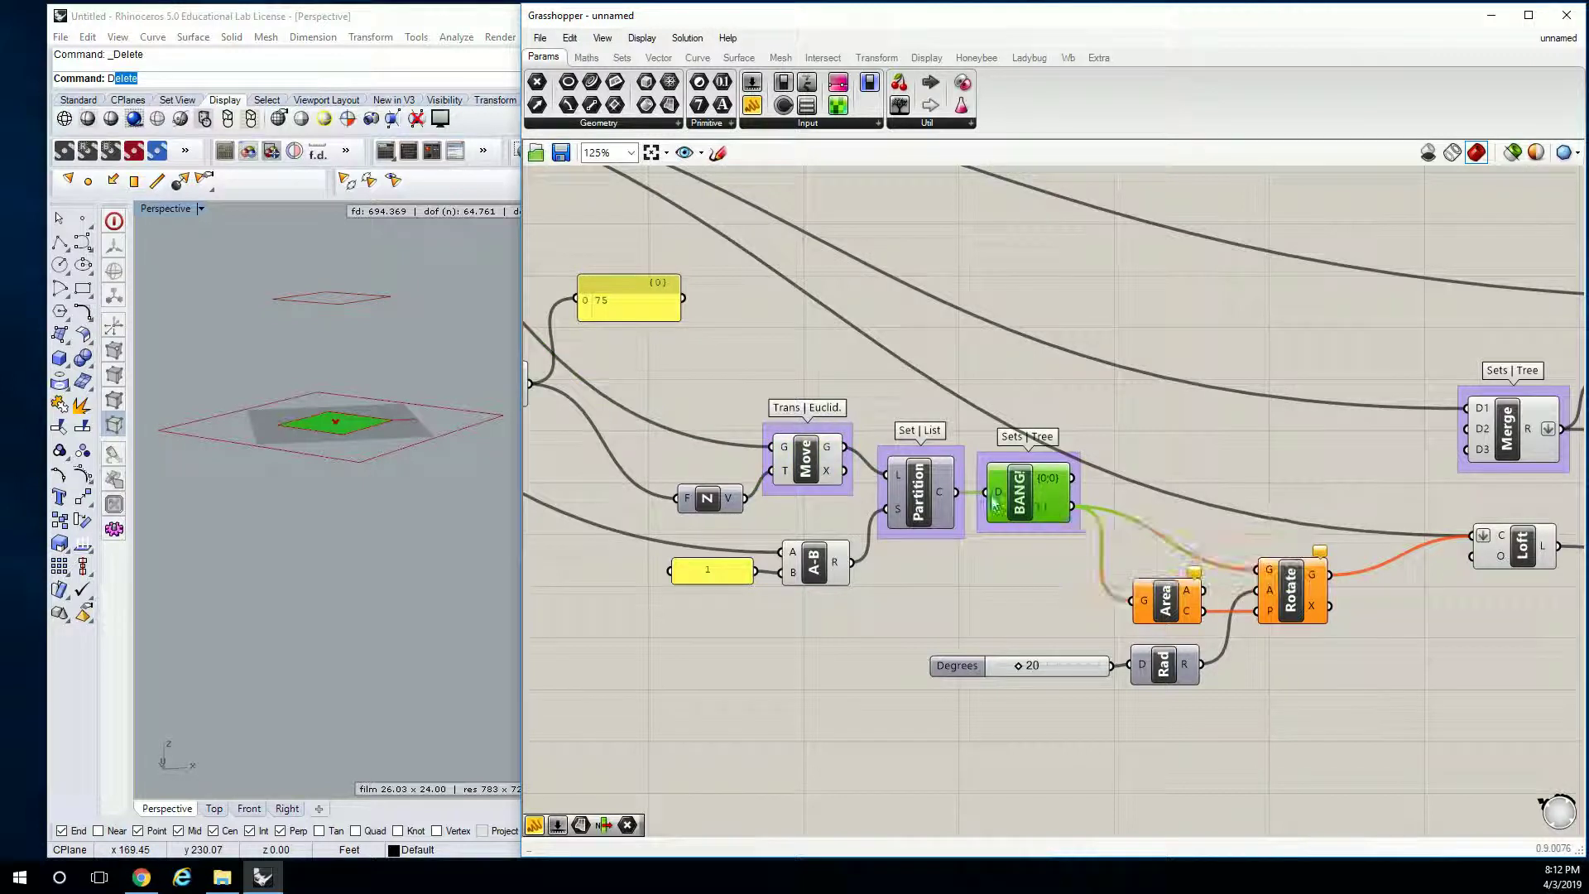
key(Delete)
click(943, 513)
key(Delete)
click(815, 563)
key(Delete)
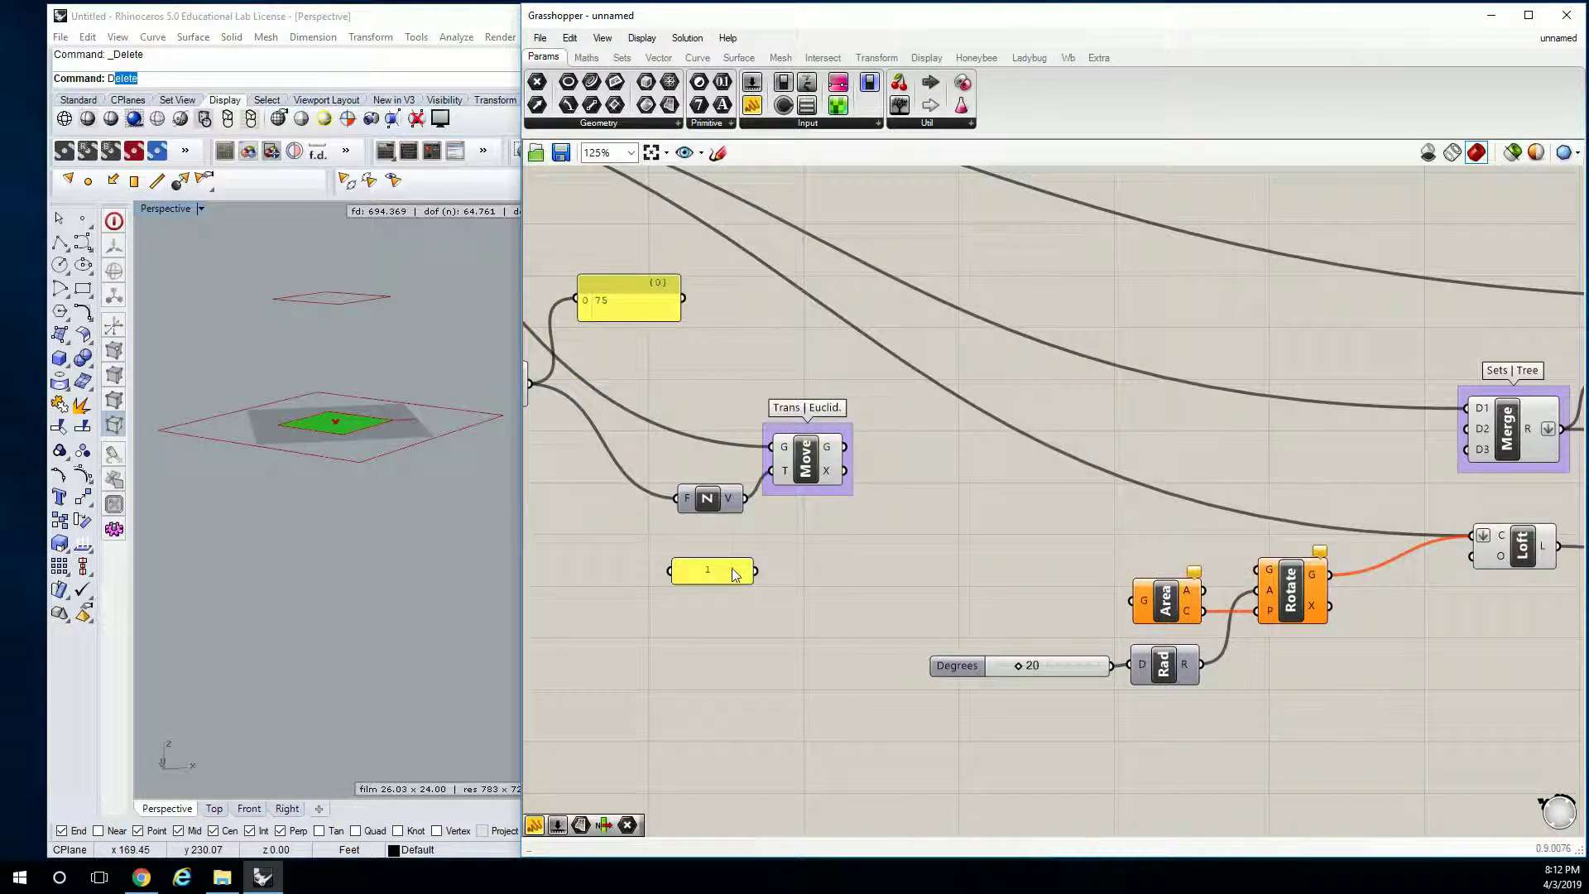
click(711, 569)
key(Delete)
Move the Area, Rotate, Rad and Degrees group closer and wire Move's geometry into Rotate.
scroll(853, 534, down, 1)
right_drag(852, 534, 1110, 538)
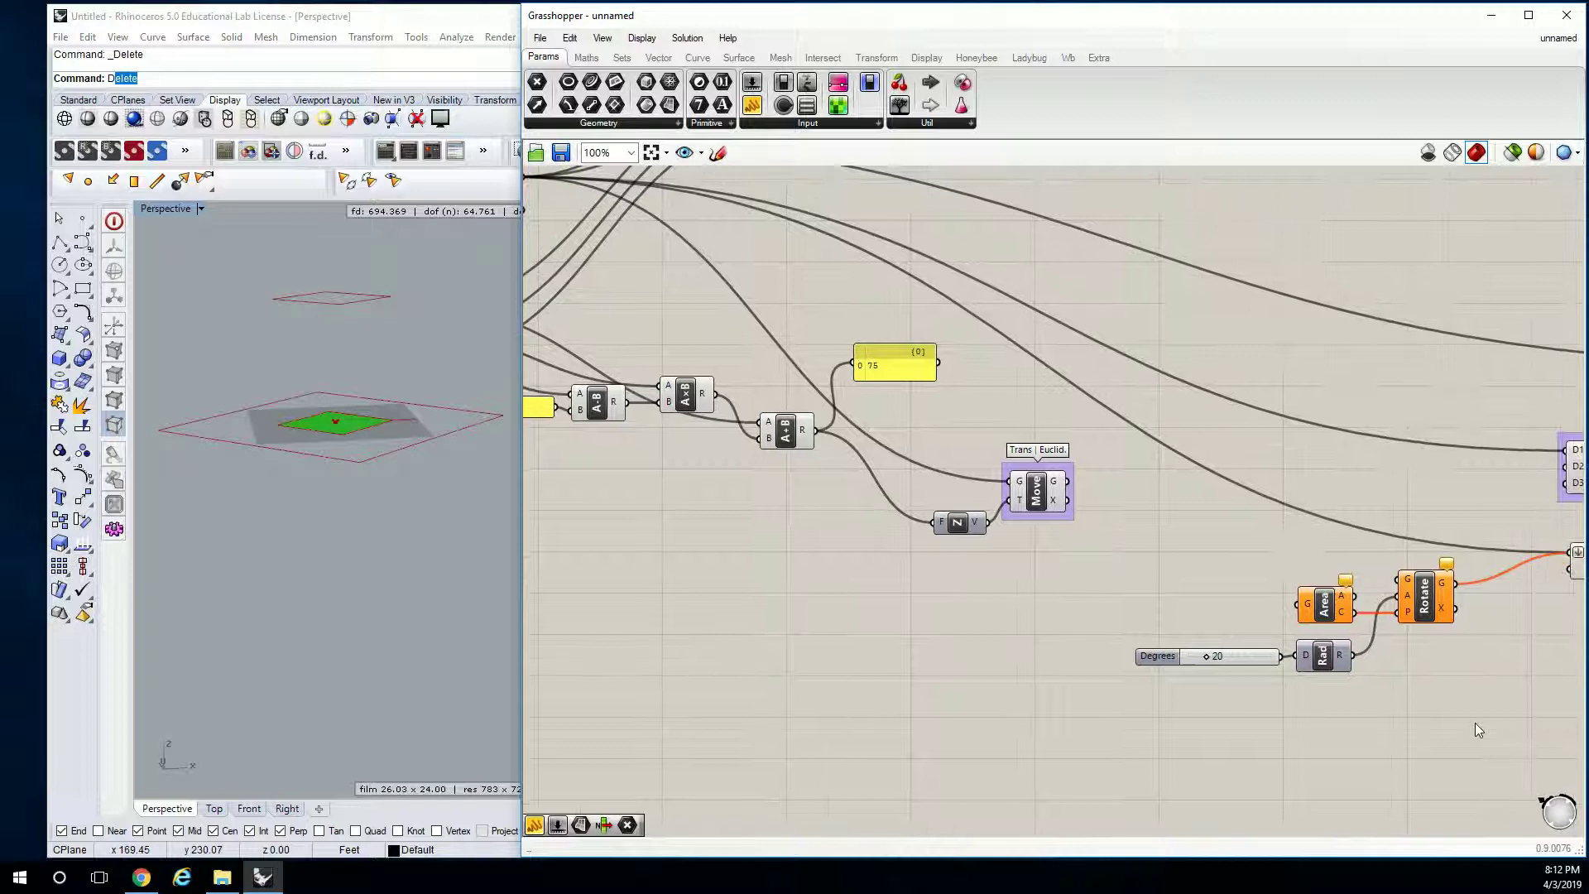
drag(1475, 725, 1119, 559)
click(1152, 468)
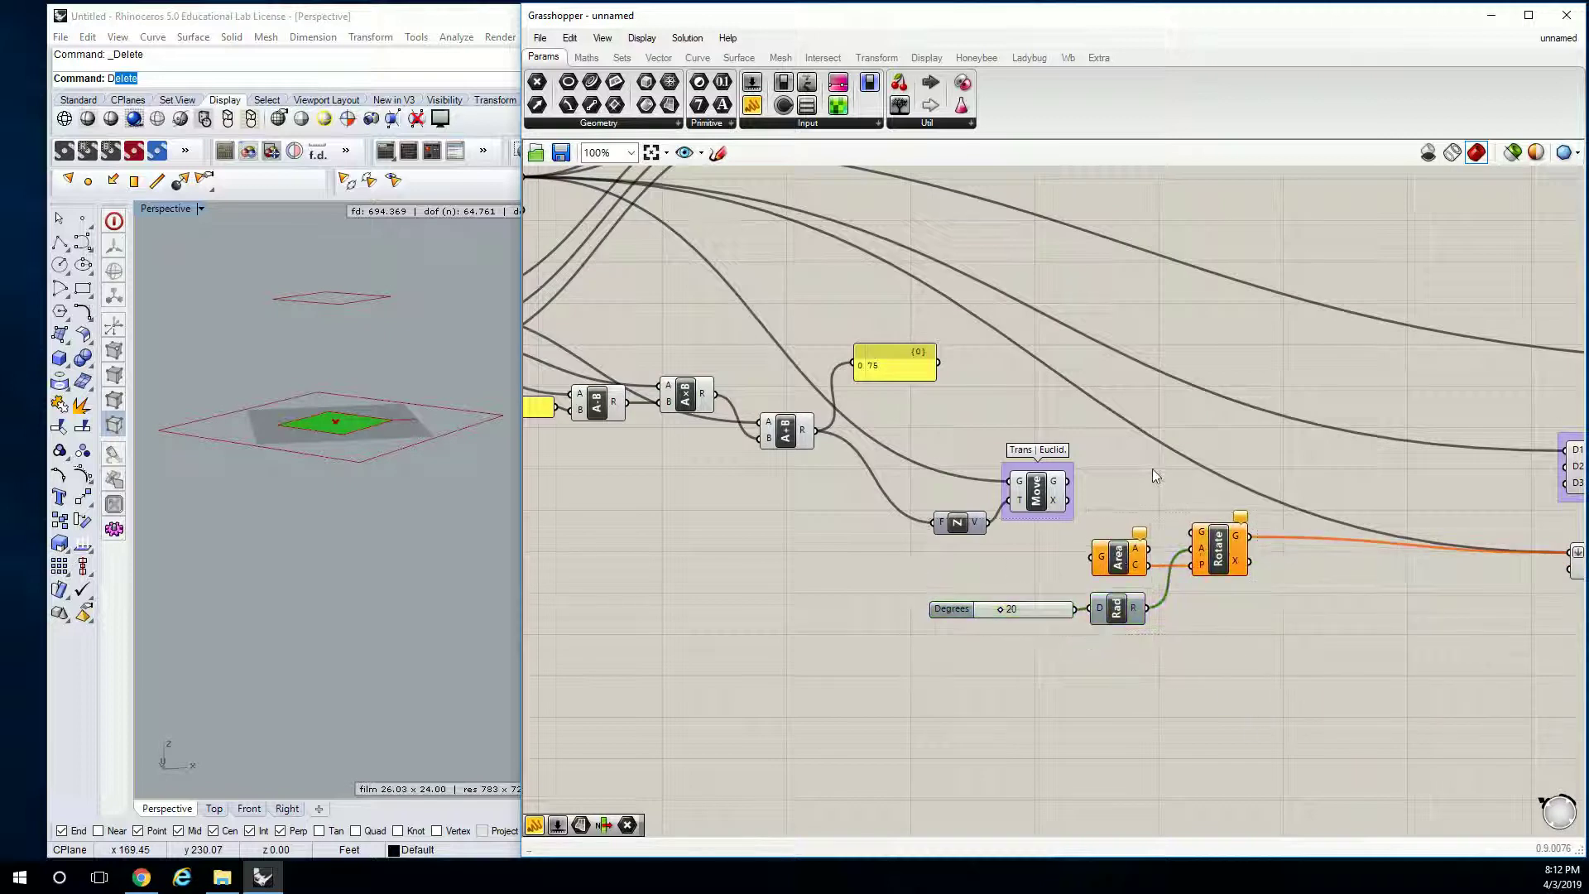
mouse_move(1228, 555)
mouse_down()
mouse_move(1219, 526)
mouse_move(1238, 533)
mouse_up()
click(1157, 506)
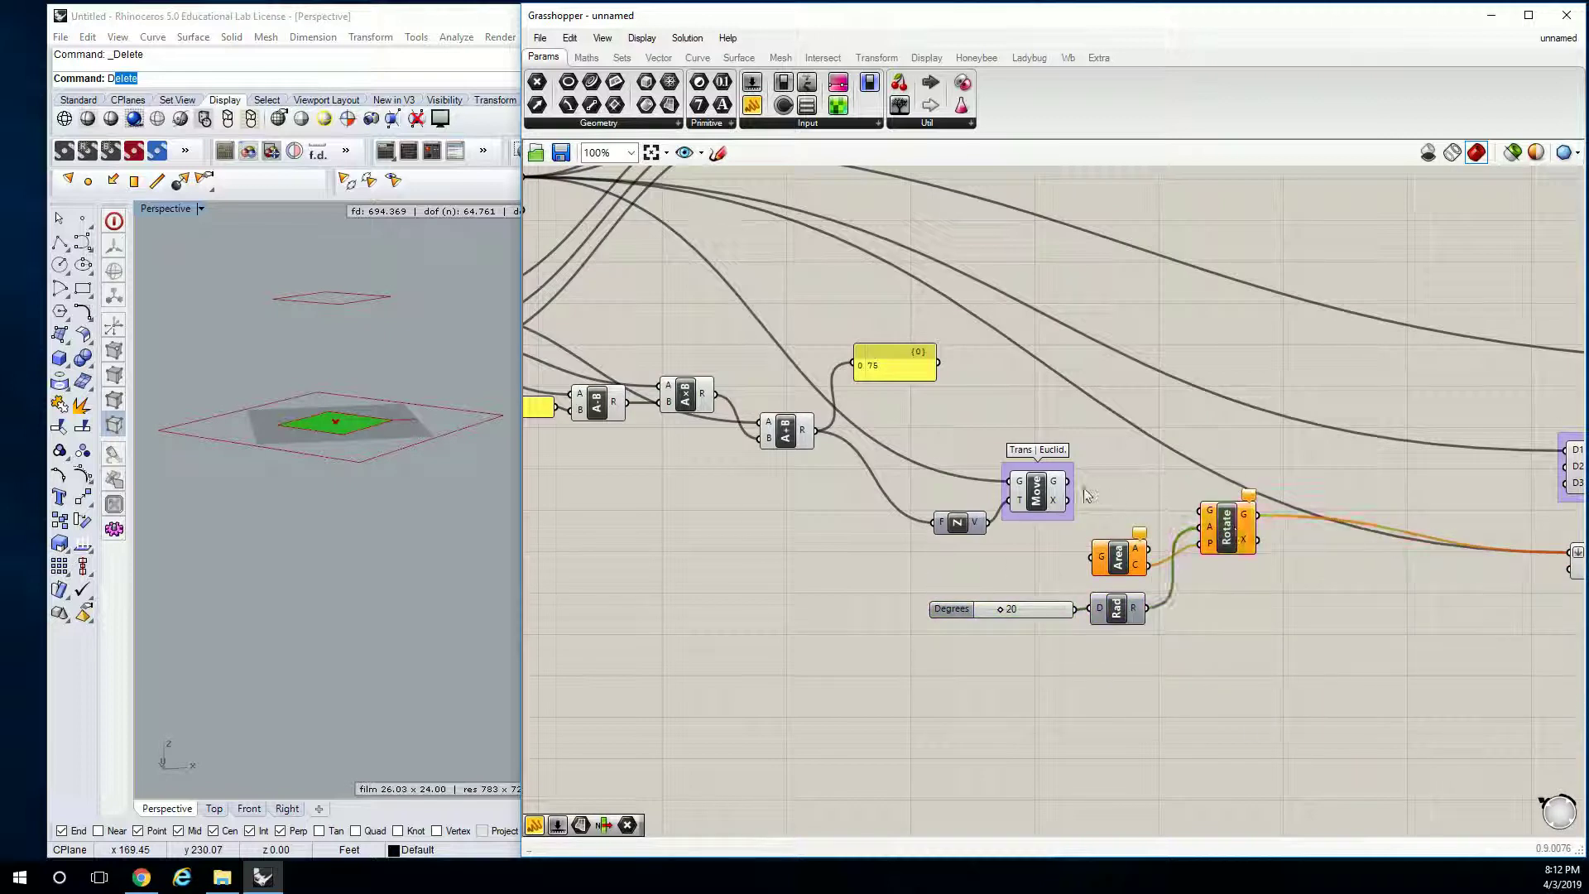
drag(1069, 480, 1091, 556)
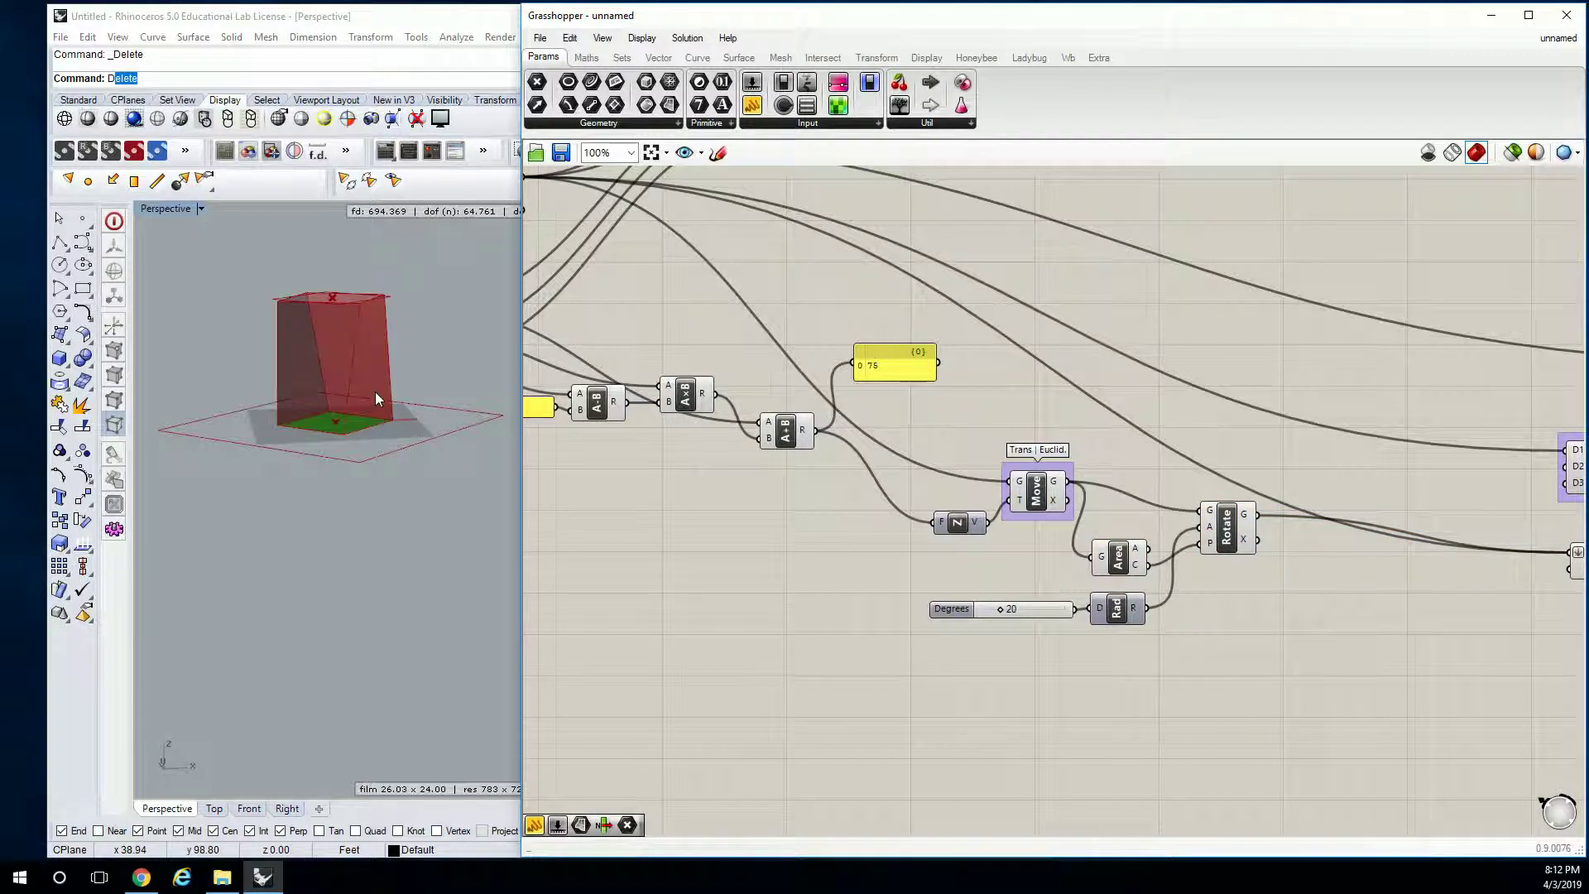
Delete the 75 result panel and reposition Rotate and Area above the Move link.
click(900, 371)
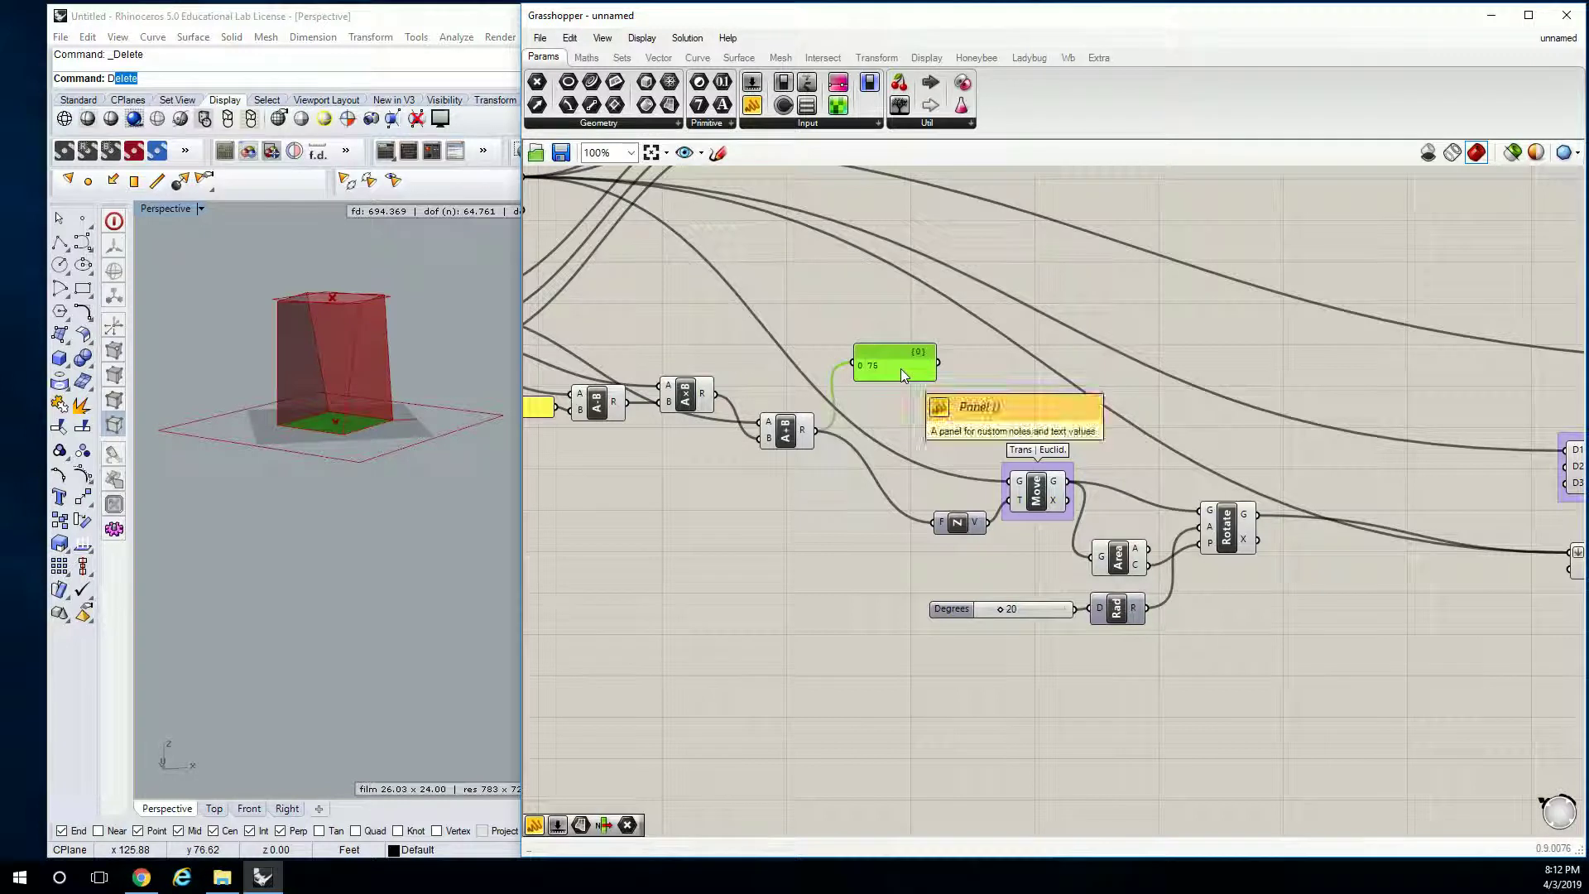
key(Delete)
right_drag(945, 424, 1002, 394)
click(1293, 496)
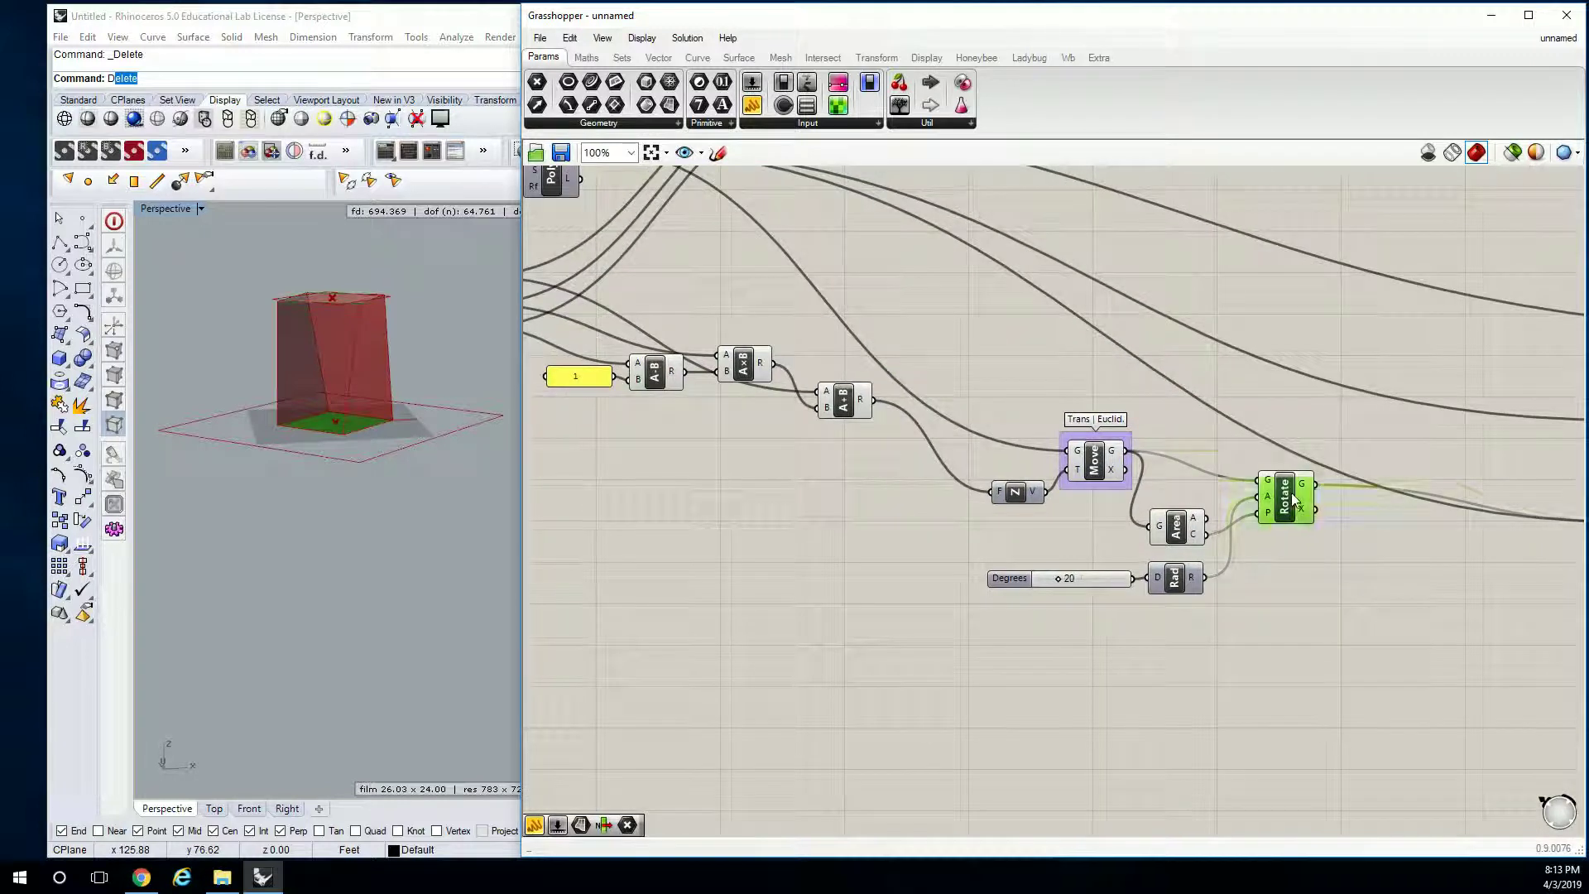
drag(1293, 496, 1288, 468)
click(1177, 532)
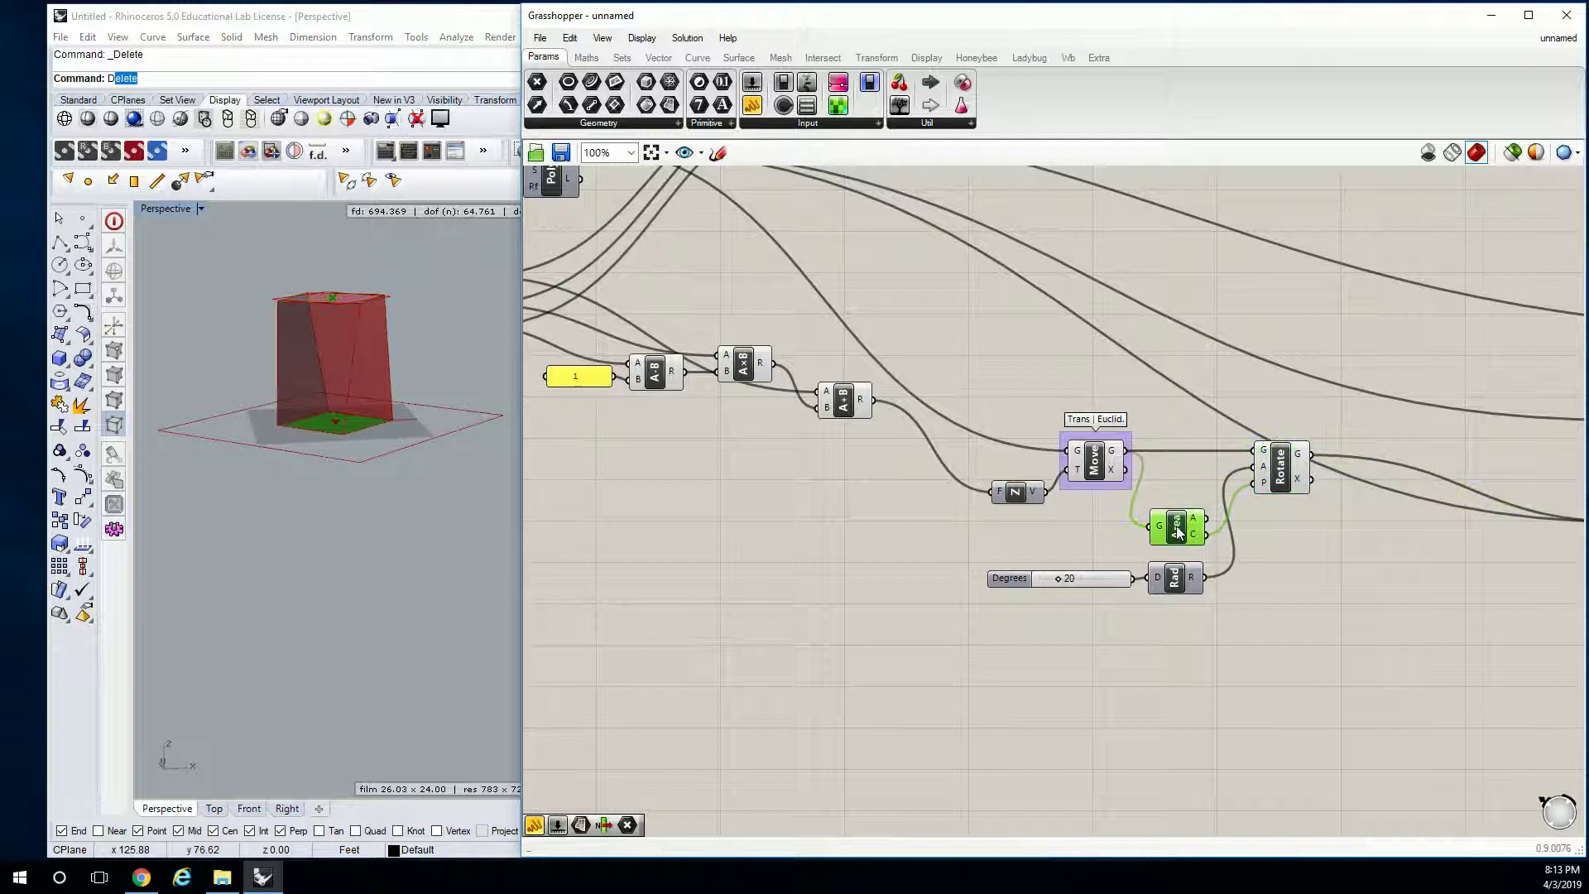
drag(1178, 532, 1192, 429)
Move Degrees, Rad and Z beside Move and shift that whole cluster up-left.
click(1185, 582)
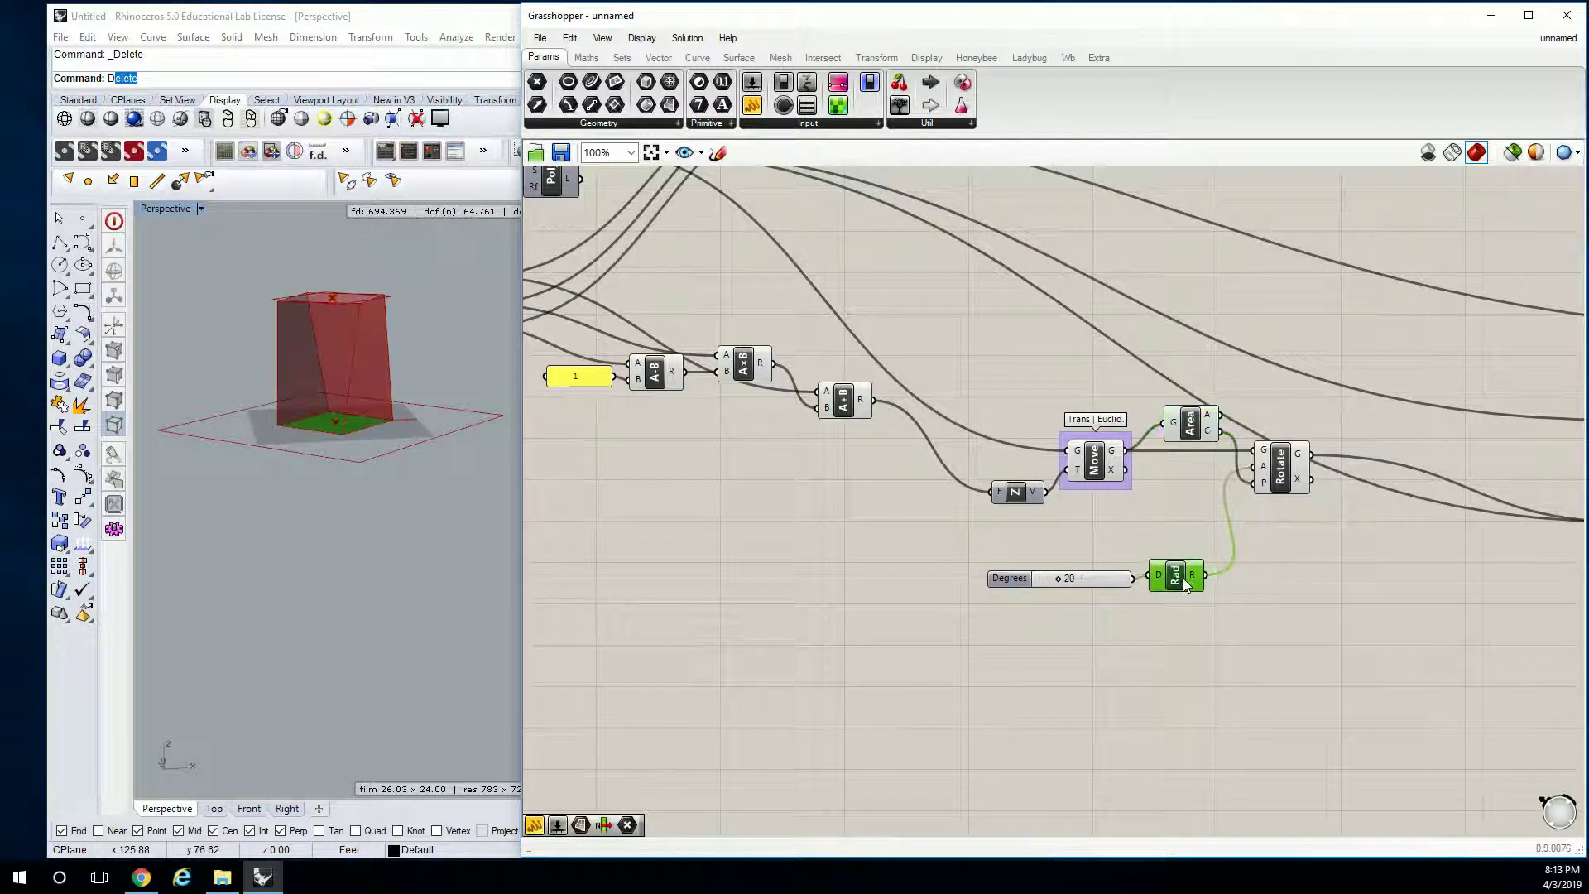
drag(1204, 532, 1005, 621)
drag(1167, 581, 1089, 539)
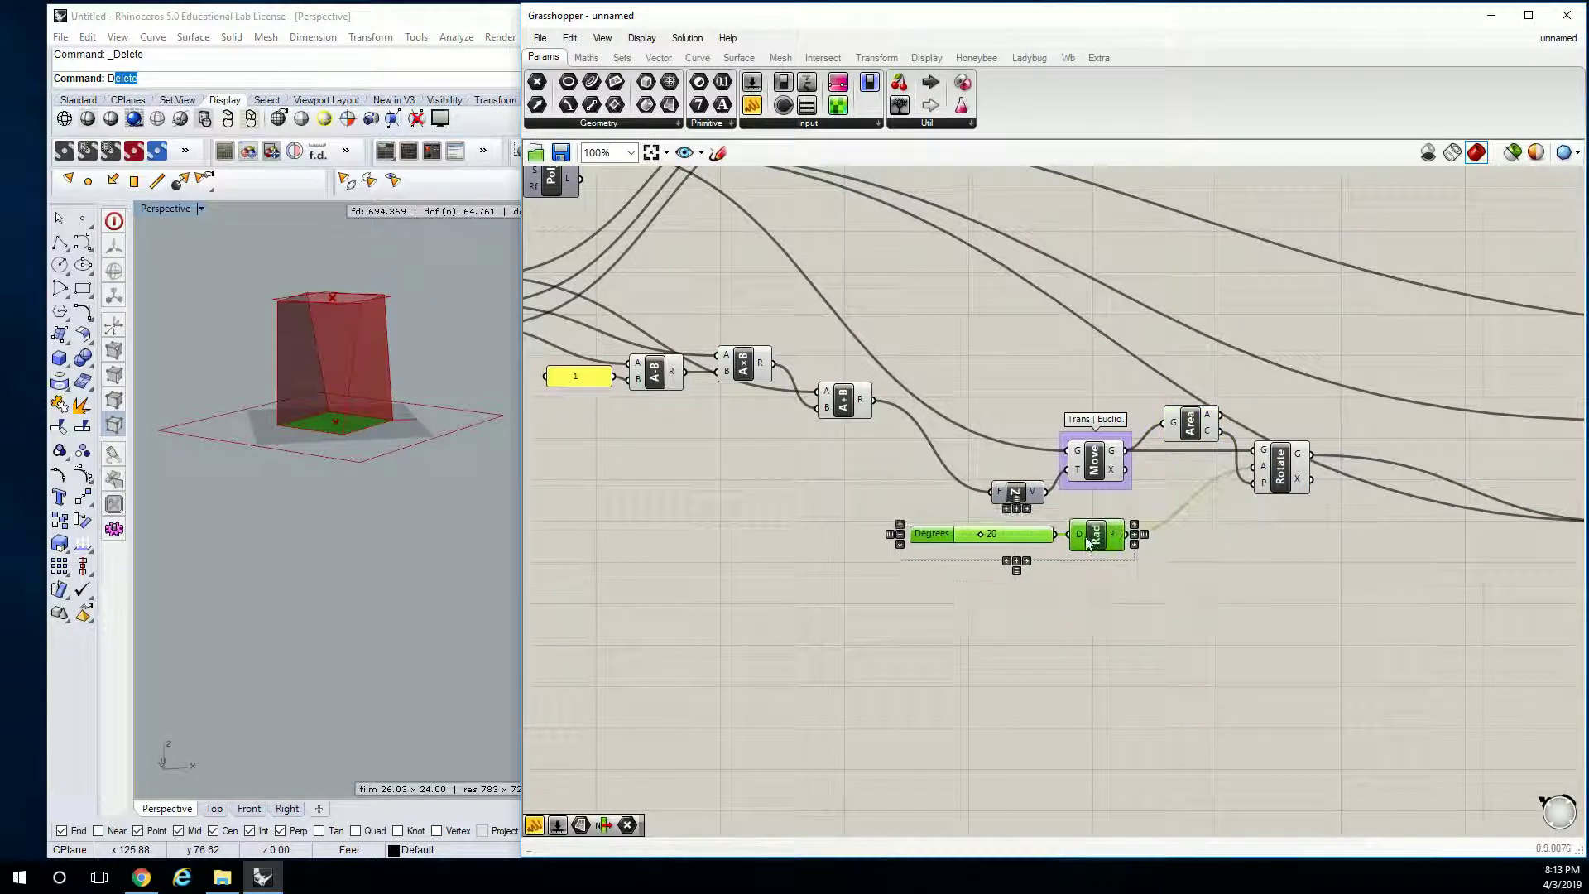
click(1055, 513)
drag(1014, 493, 1024, 472)
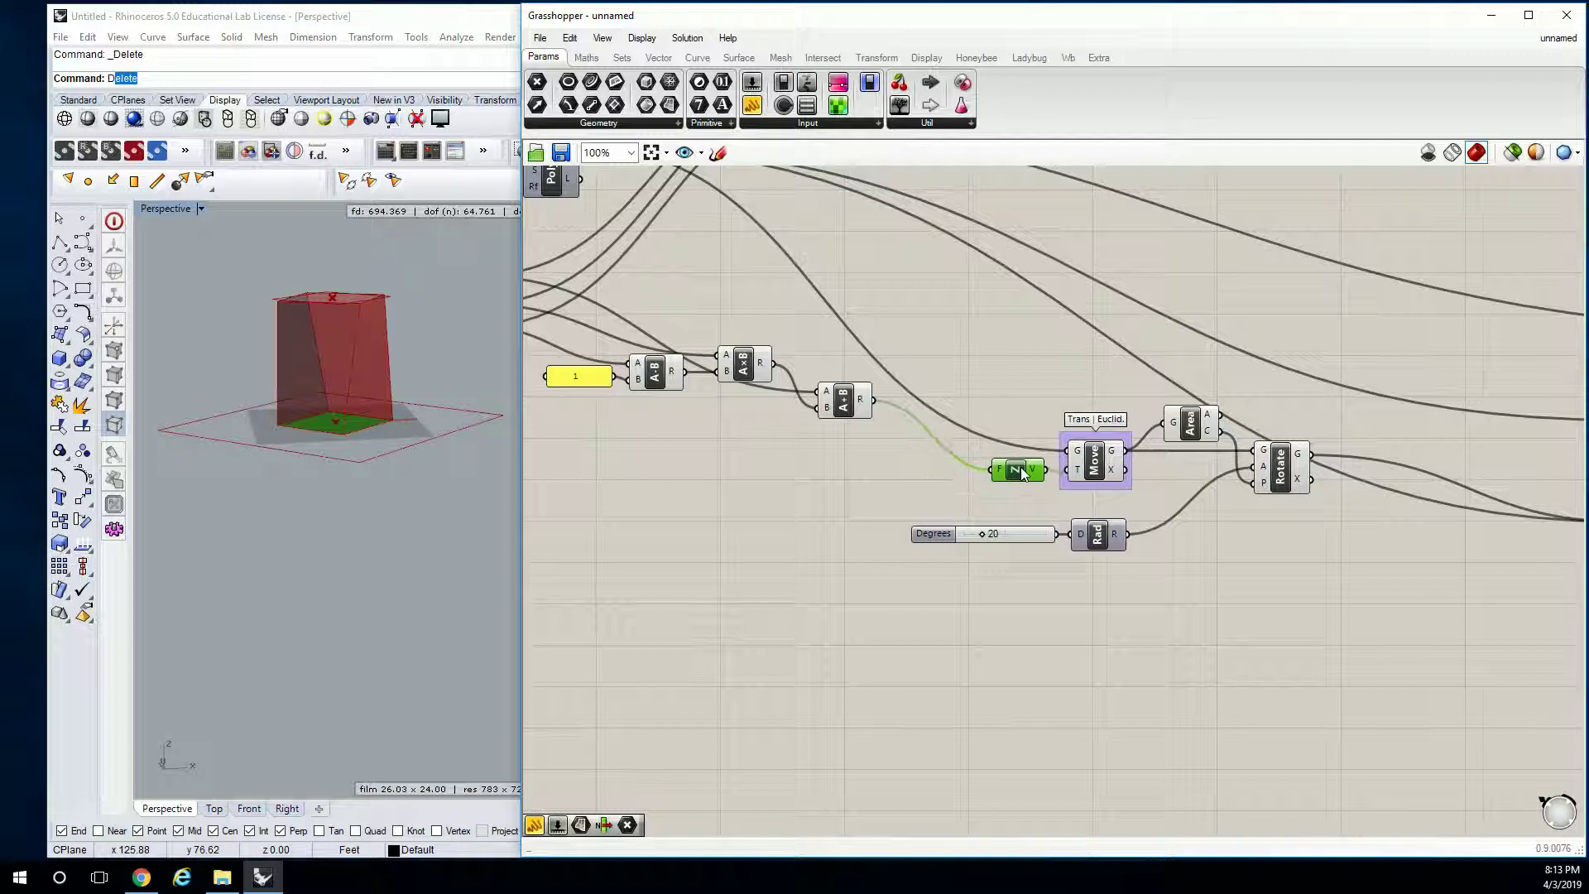
drag(1305, 389, 965, 604)
drag(1088, 467, 991, 399)
Nudge A×B right and move the 1 panel and A-B subtraction down beside it.
right_drag(760, 357, 988, 422)
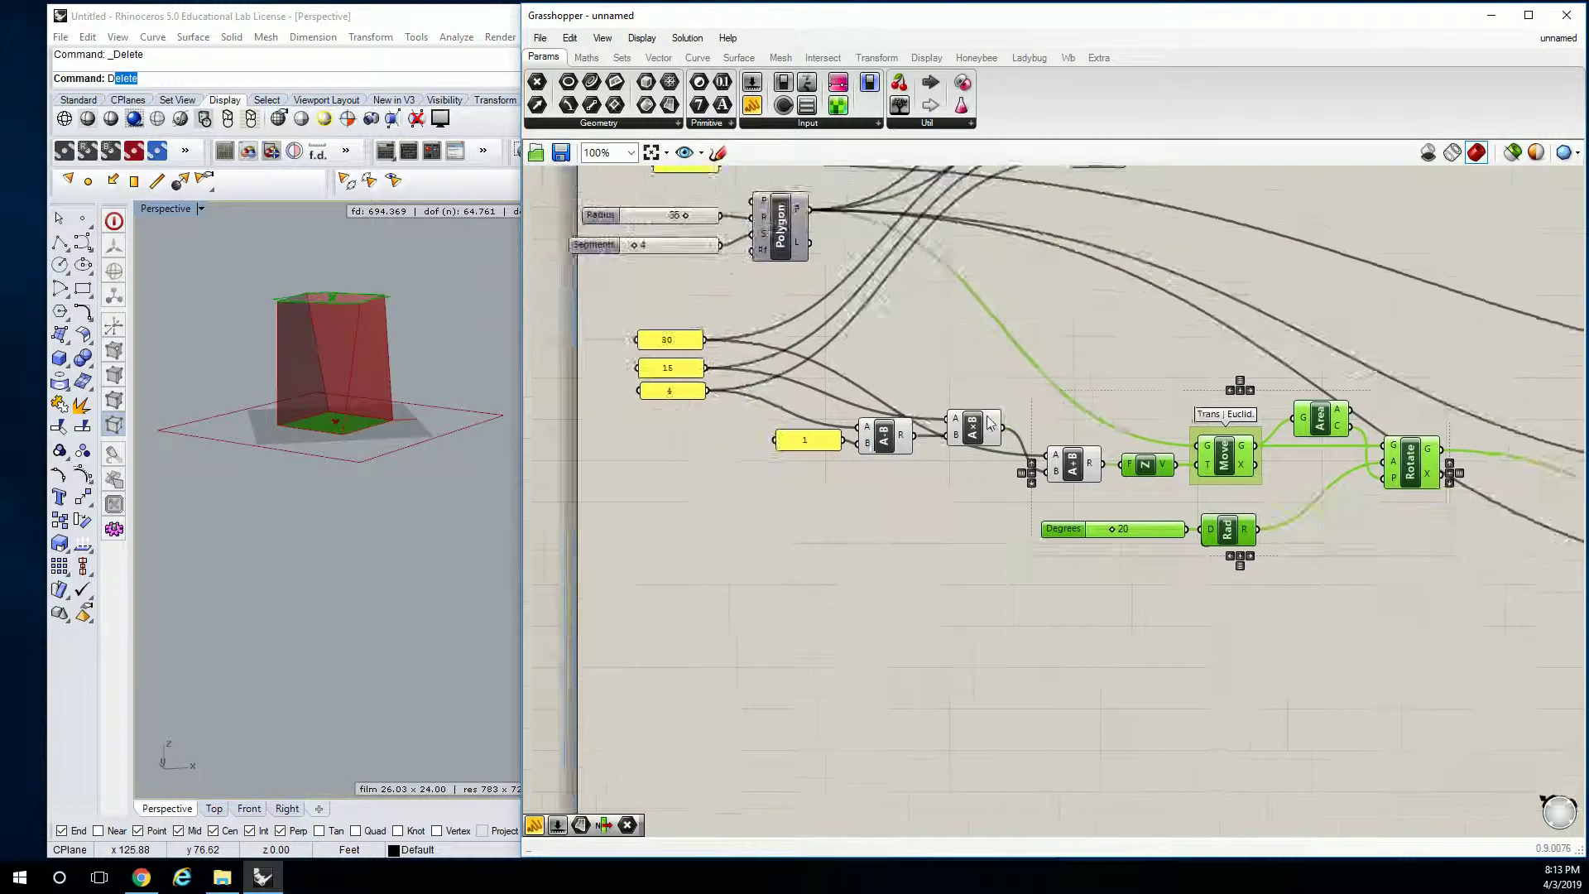
scroll(989, 422, up, 3)
drag(989, 422, 1017, 420)
drag(850, 480, 679, 435)
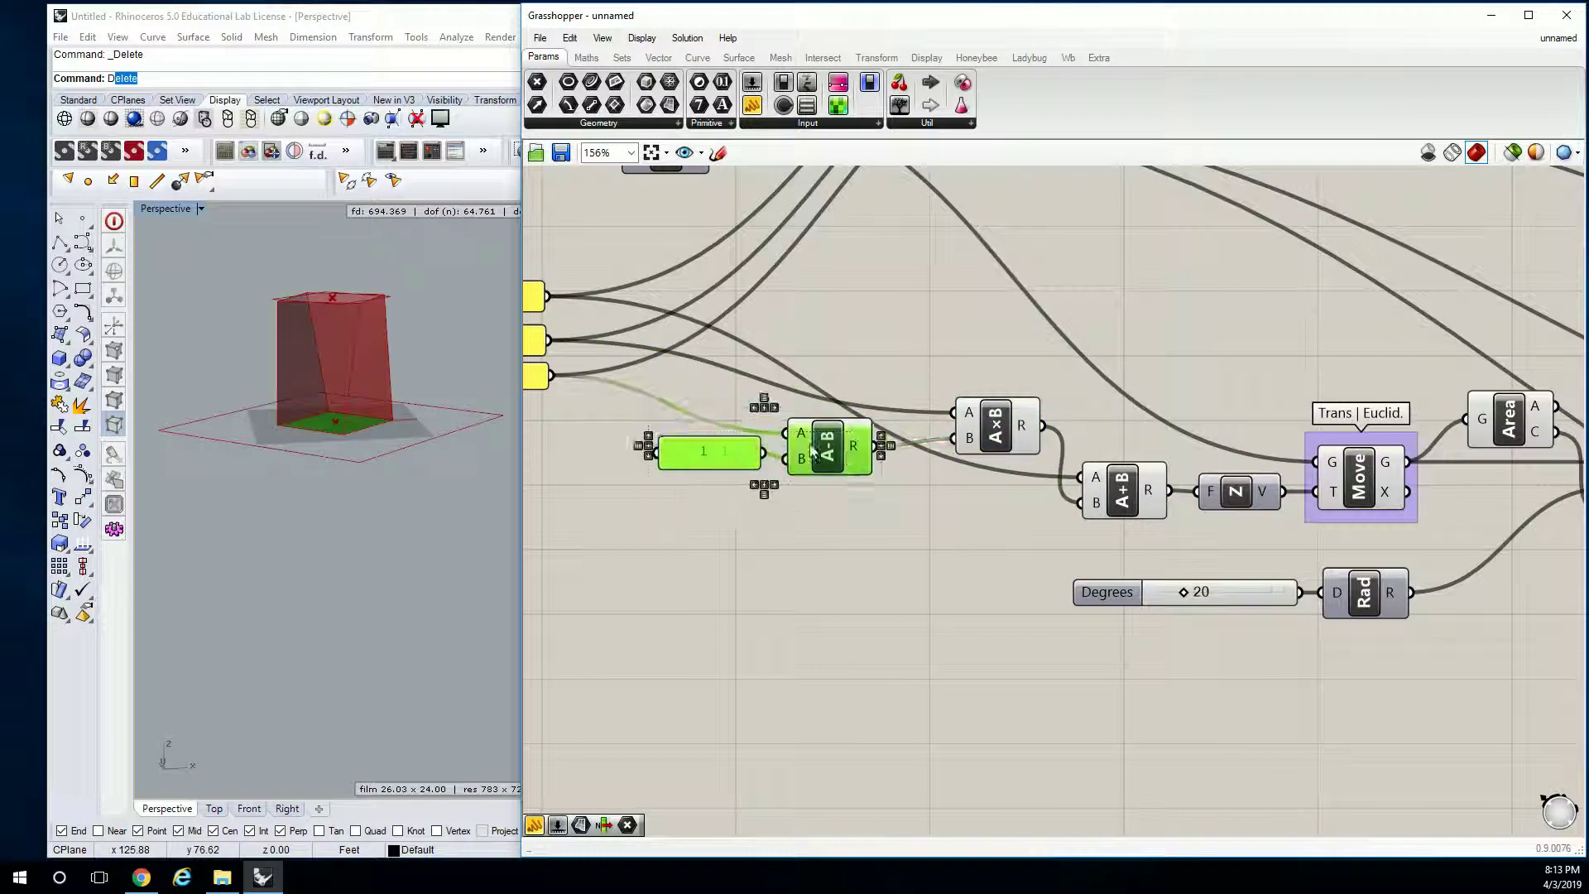
drag(811, 449, 868, 494)
click(850, 436)
scroll(778, 426, down, 1)
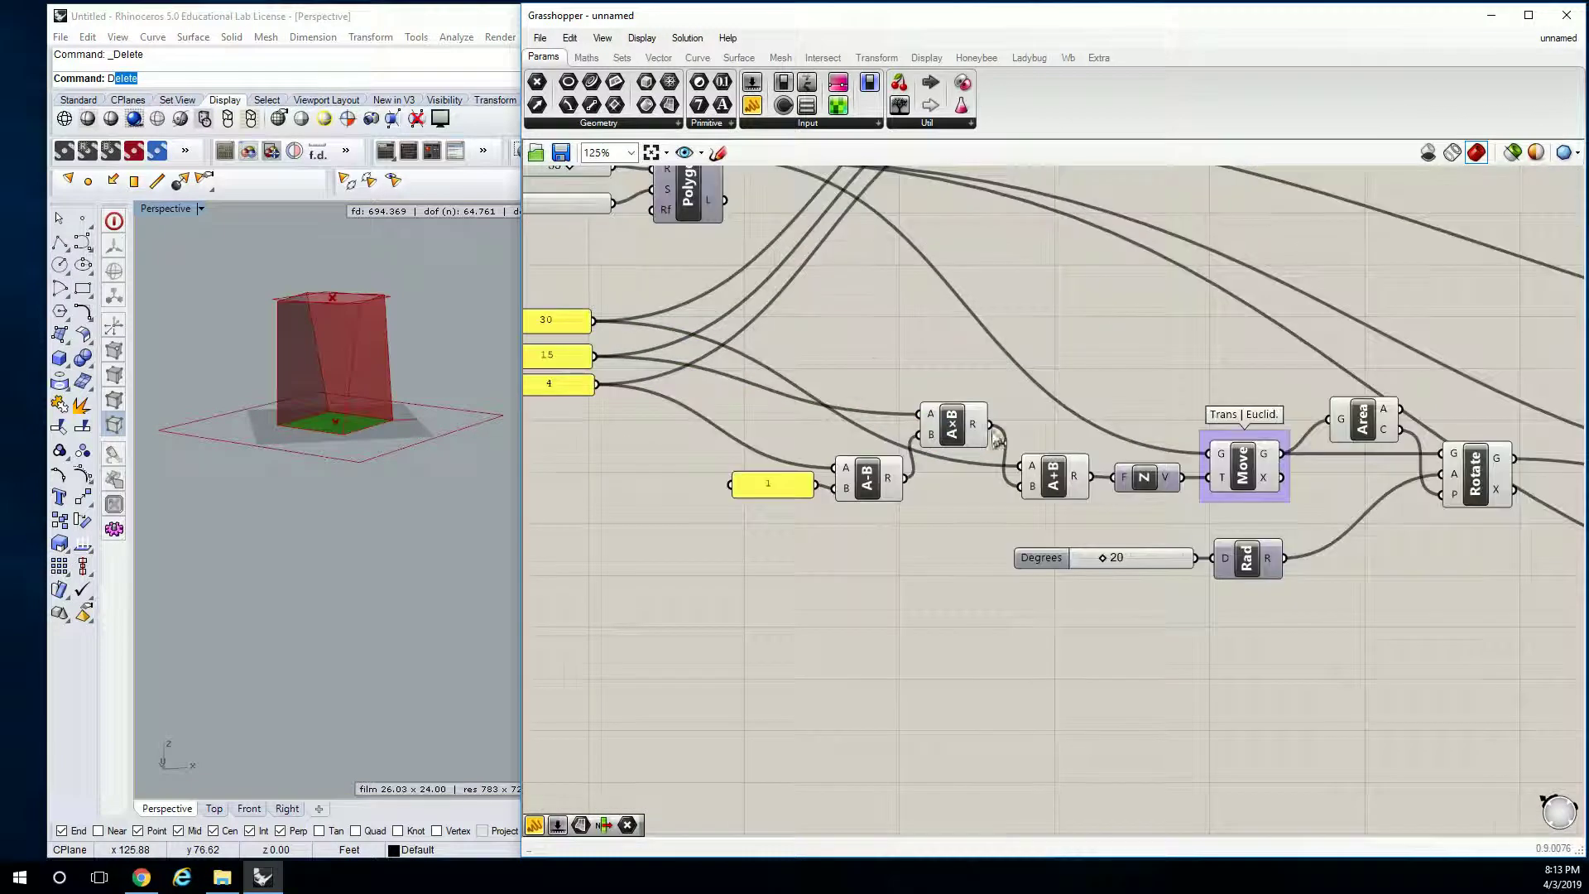
right_drag(997, 439, 972, 451)
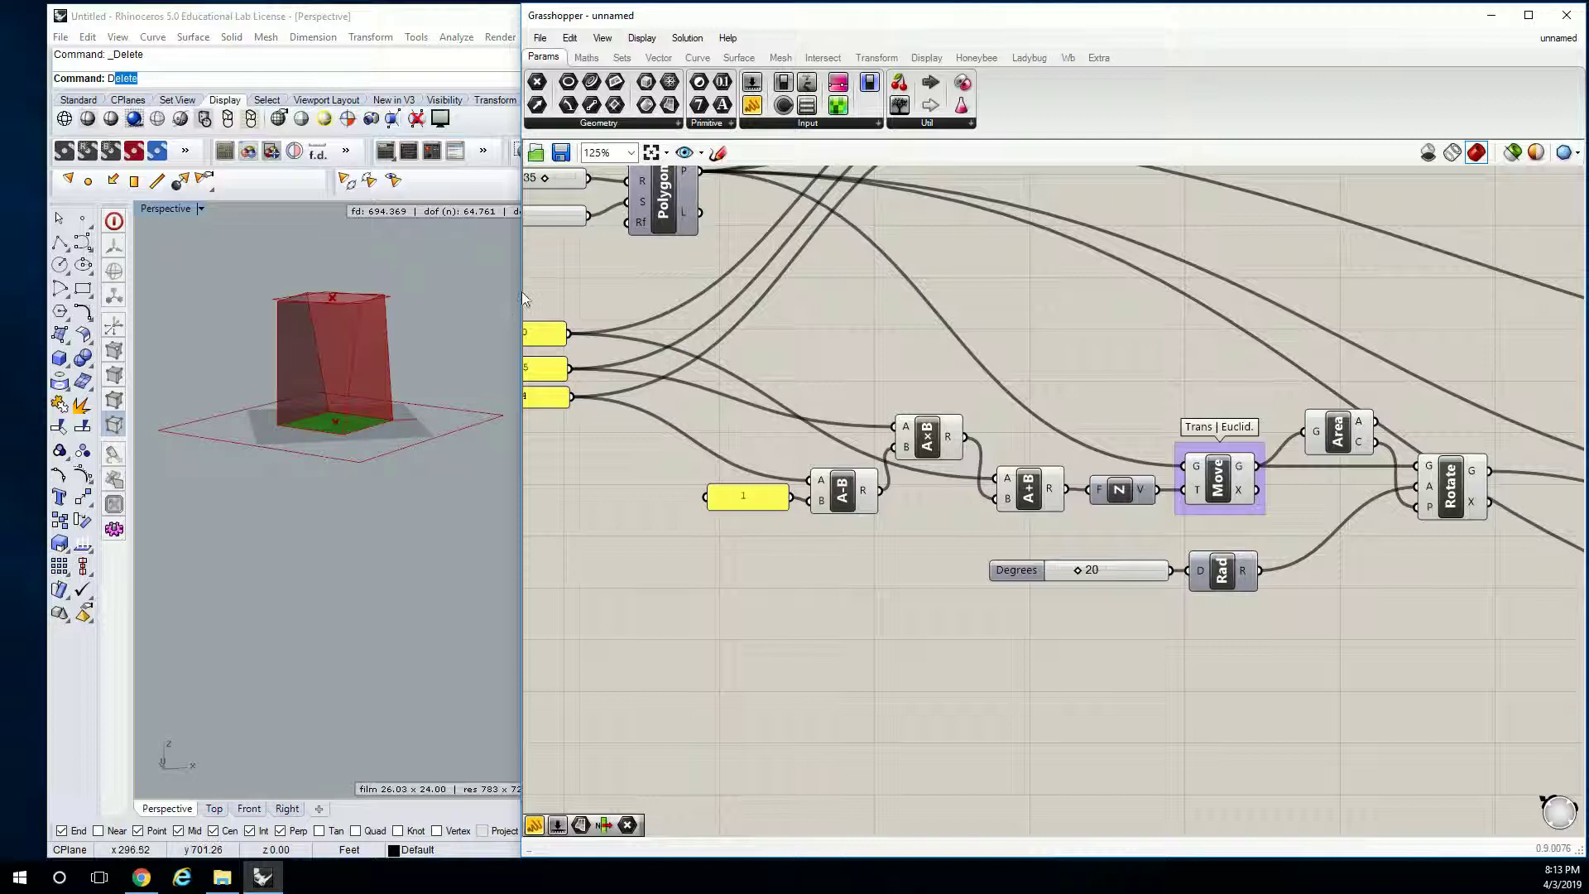
Widen the Grasshopper window to the left to show the 30, 15 and 4 panels.
drag(521, 291, 286, 291)
right_drag(407, 293, 649, 453)
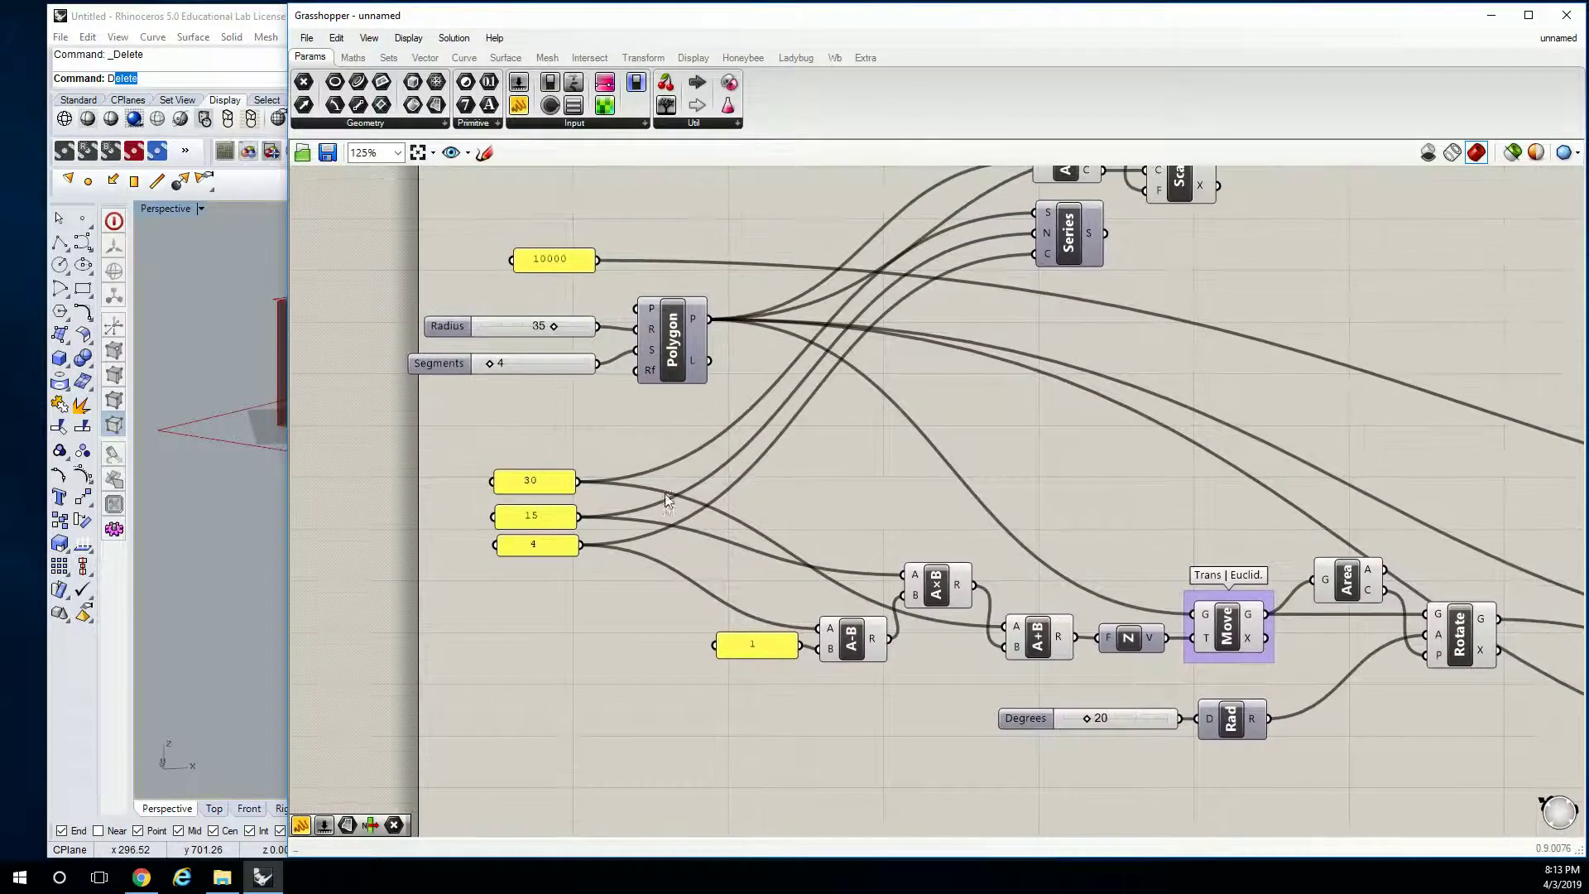
drag(602, 445, 433, 641)
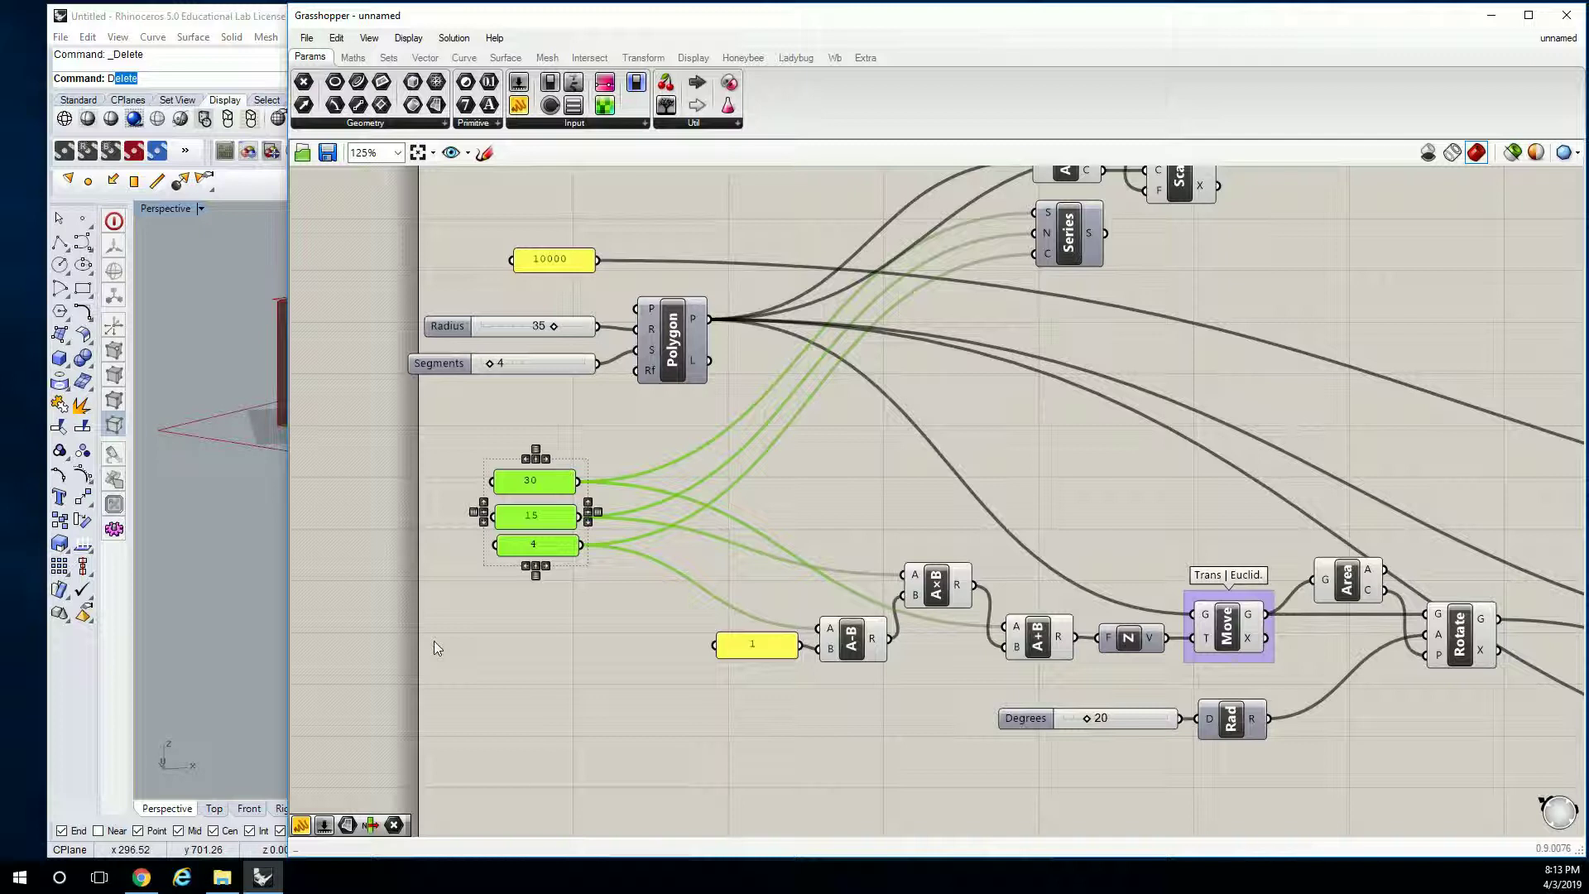
Wire the 15 panel into A×B's A input and check the A+B, 30 panel and Move wires.
click(677, 551)
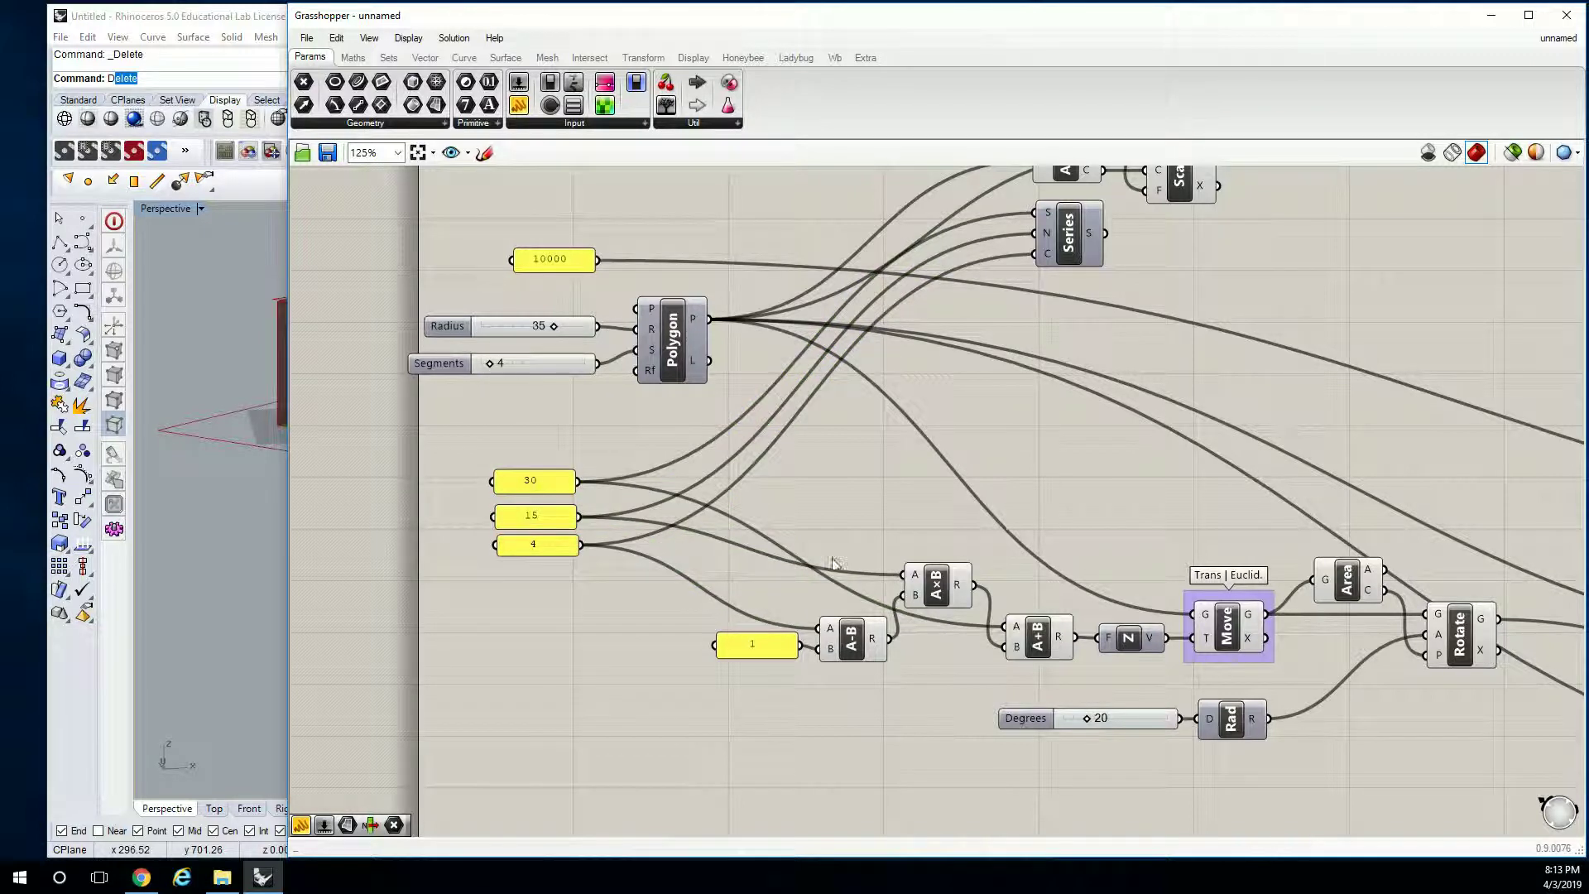
click(936, 599)
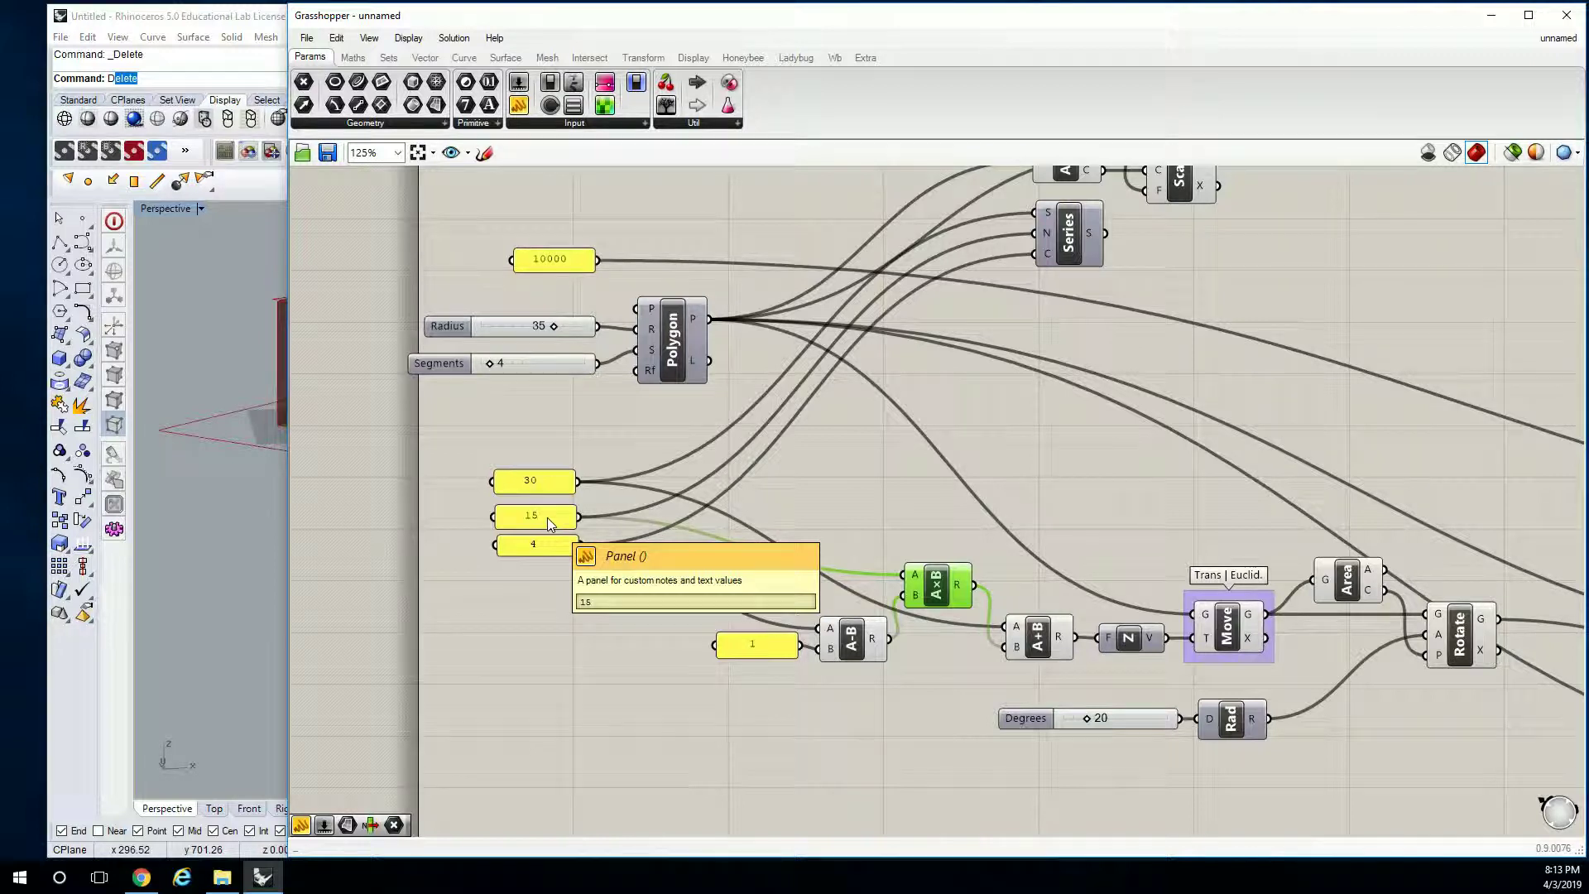
drag(884, 573, 884, 572)
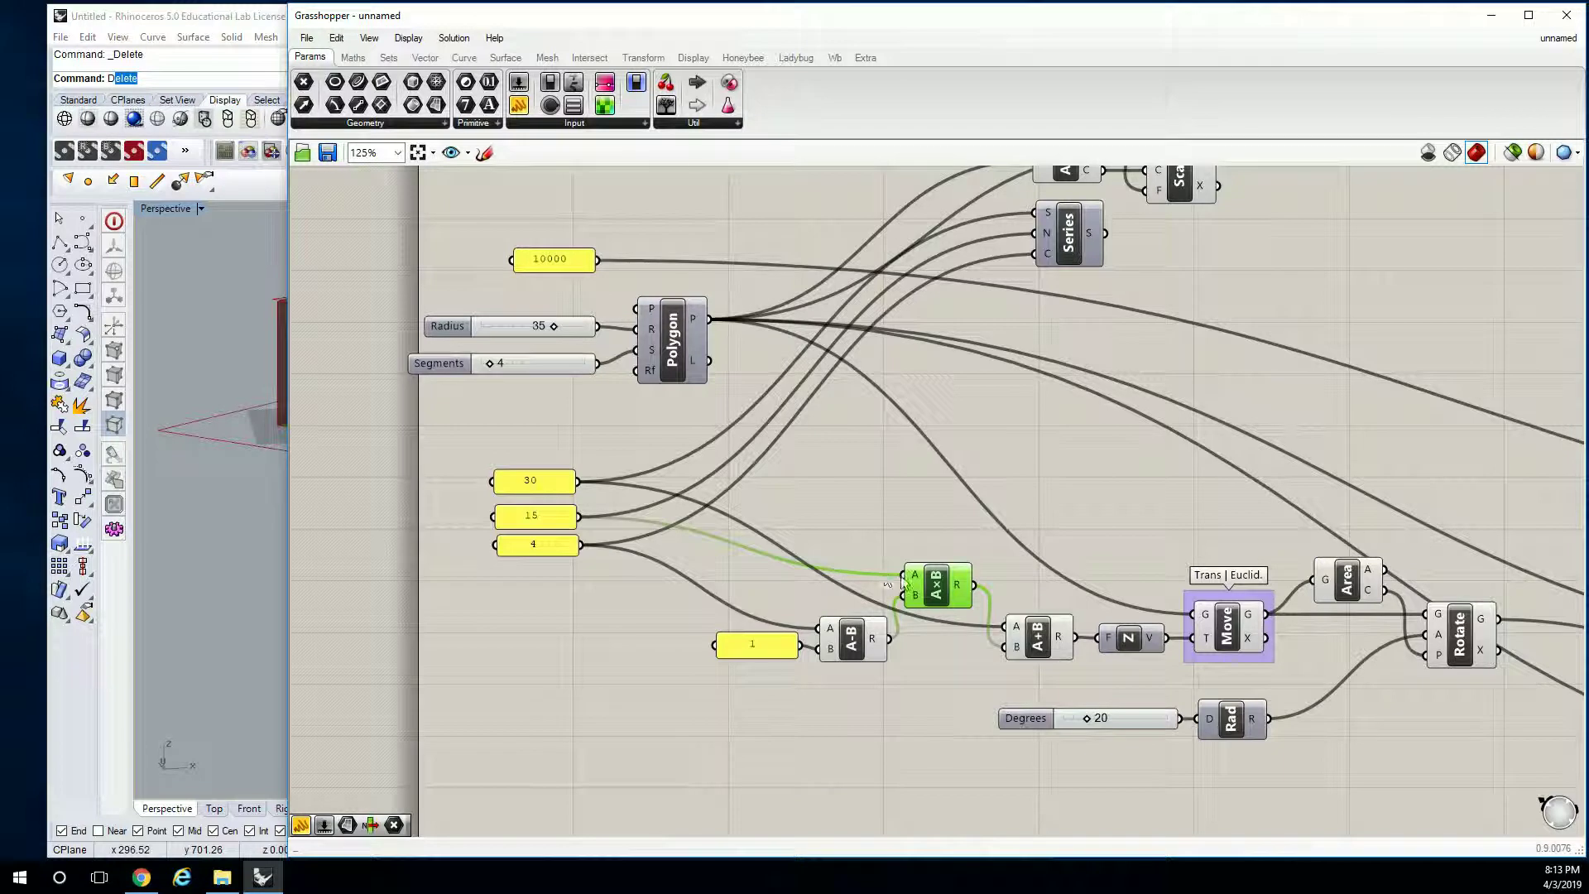
click(1033, 645)
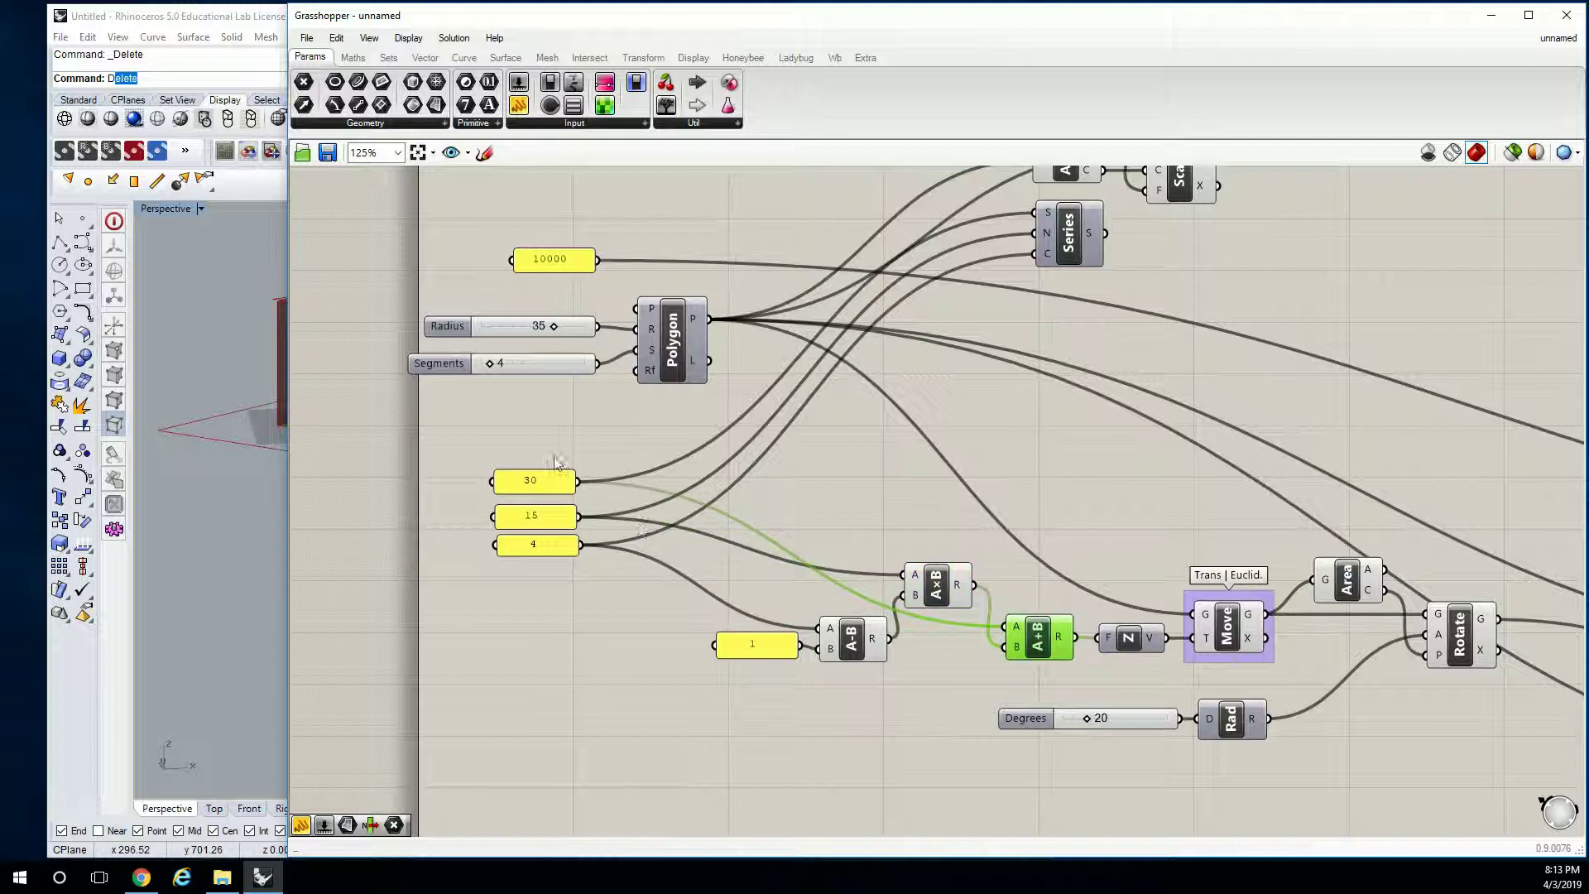
click(548, 480)
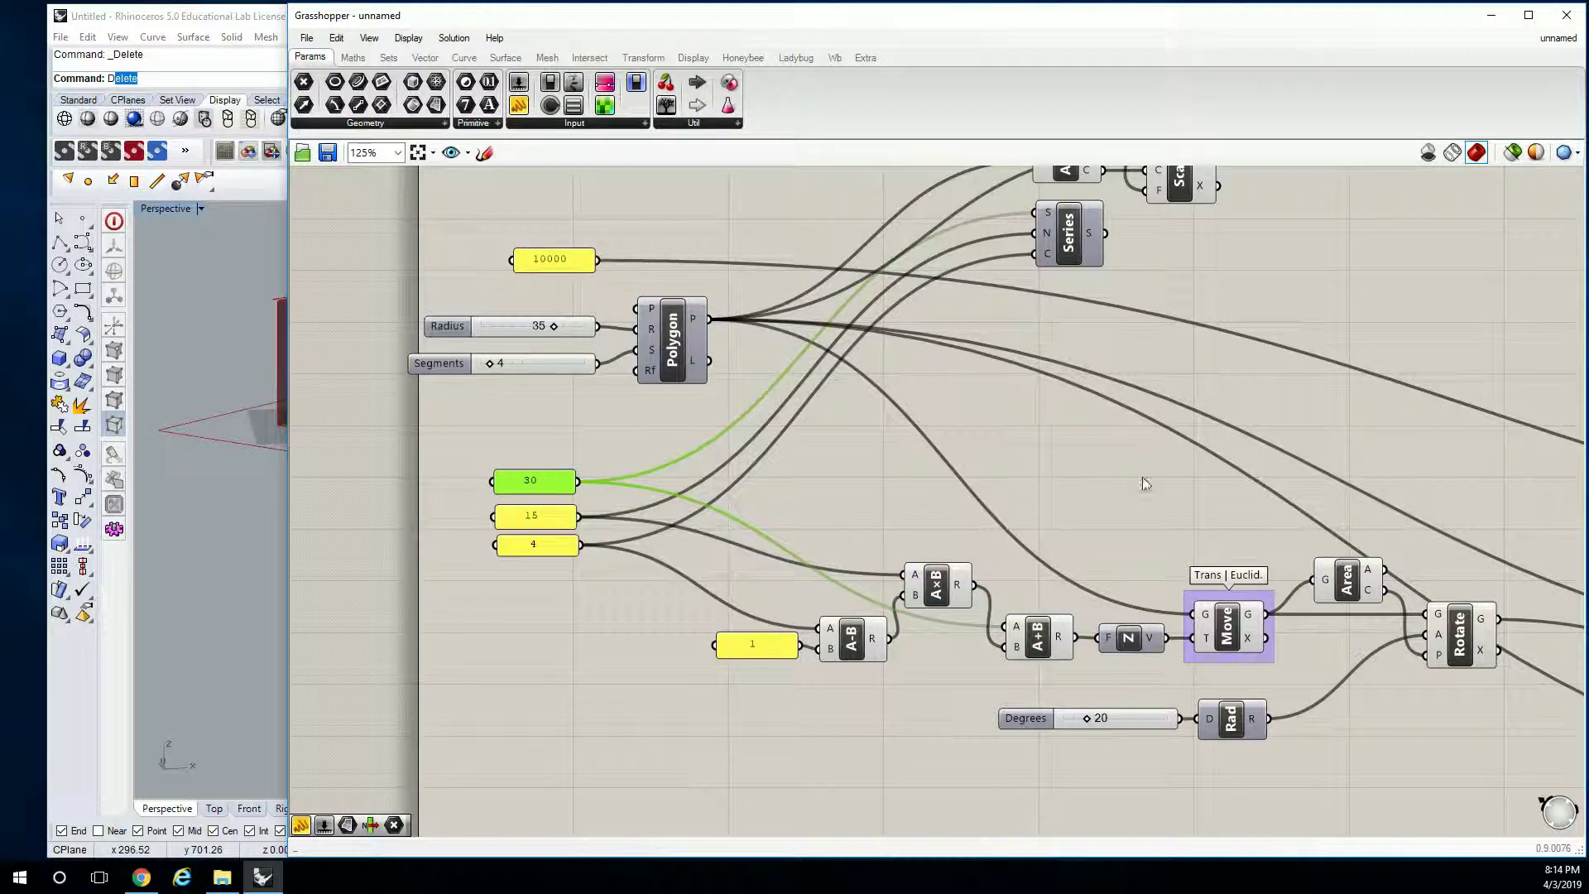
right_drag(1142, 476, 868, 410)
click(983, 552)
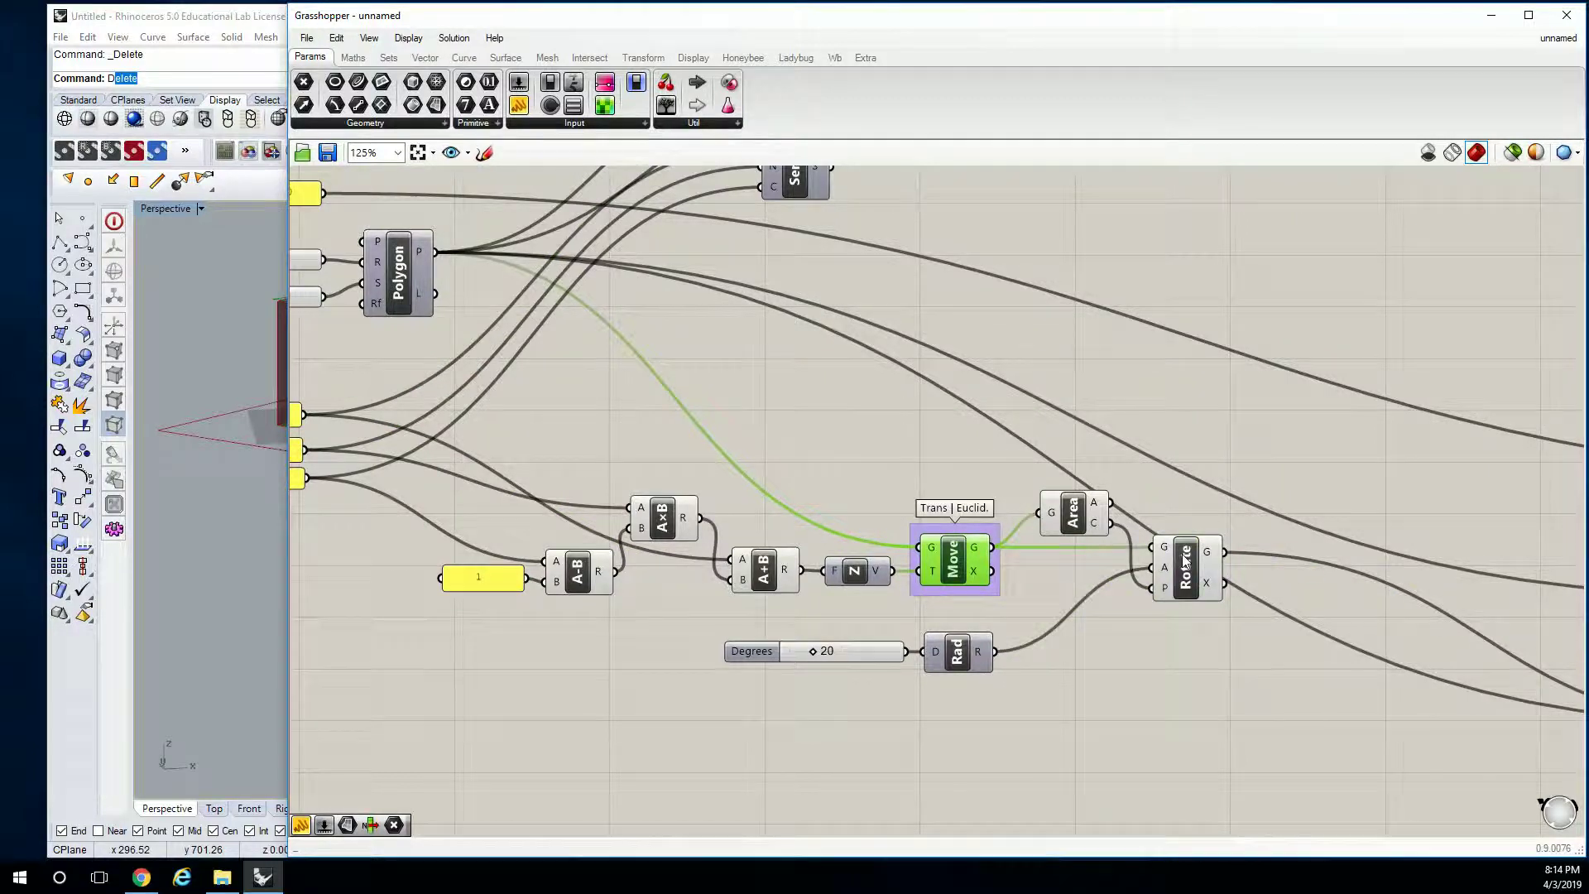
Move Loft beside the lower chain and delete the unused yellow panel.
click(1210, 554)
scroll(1258, 513, down, 3)
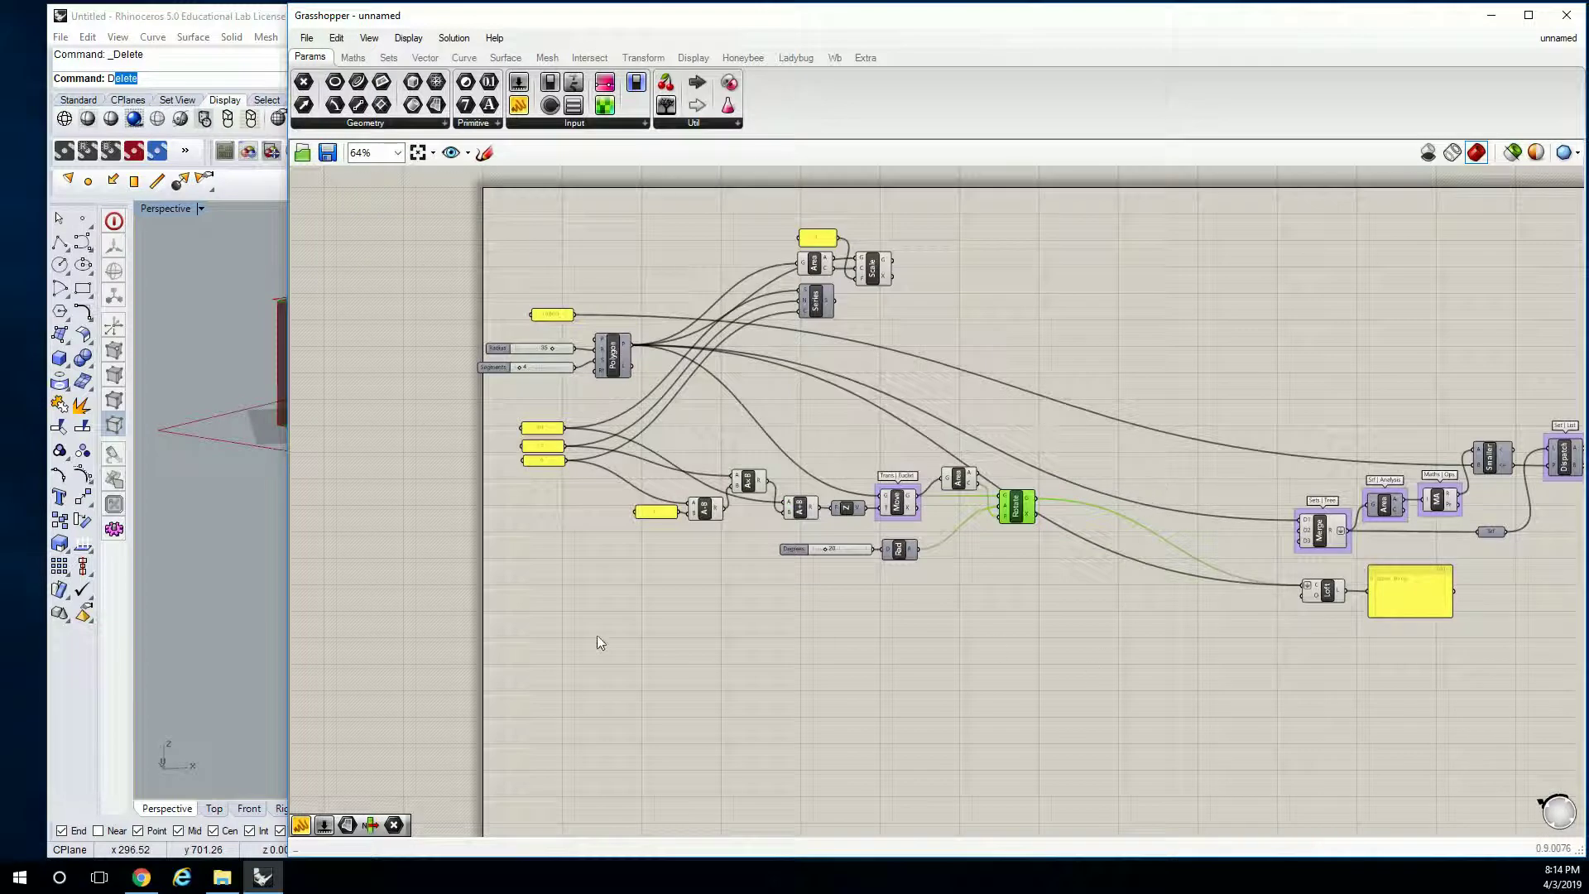
drag(614, 627, 1027, 569)
click(1241, 629)
drag(1493, 665, 1114, 593)
click(1168, 569)
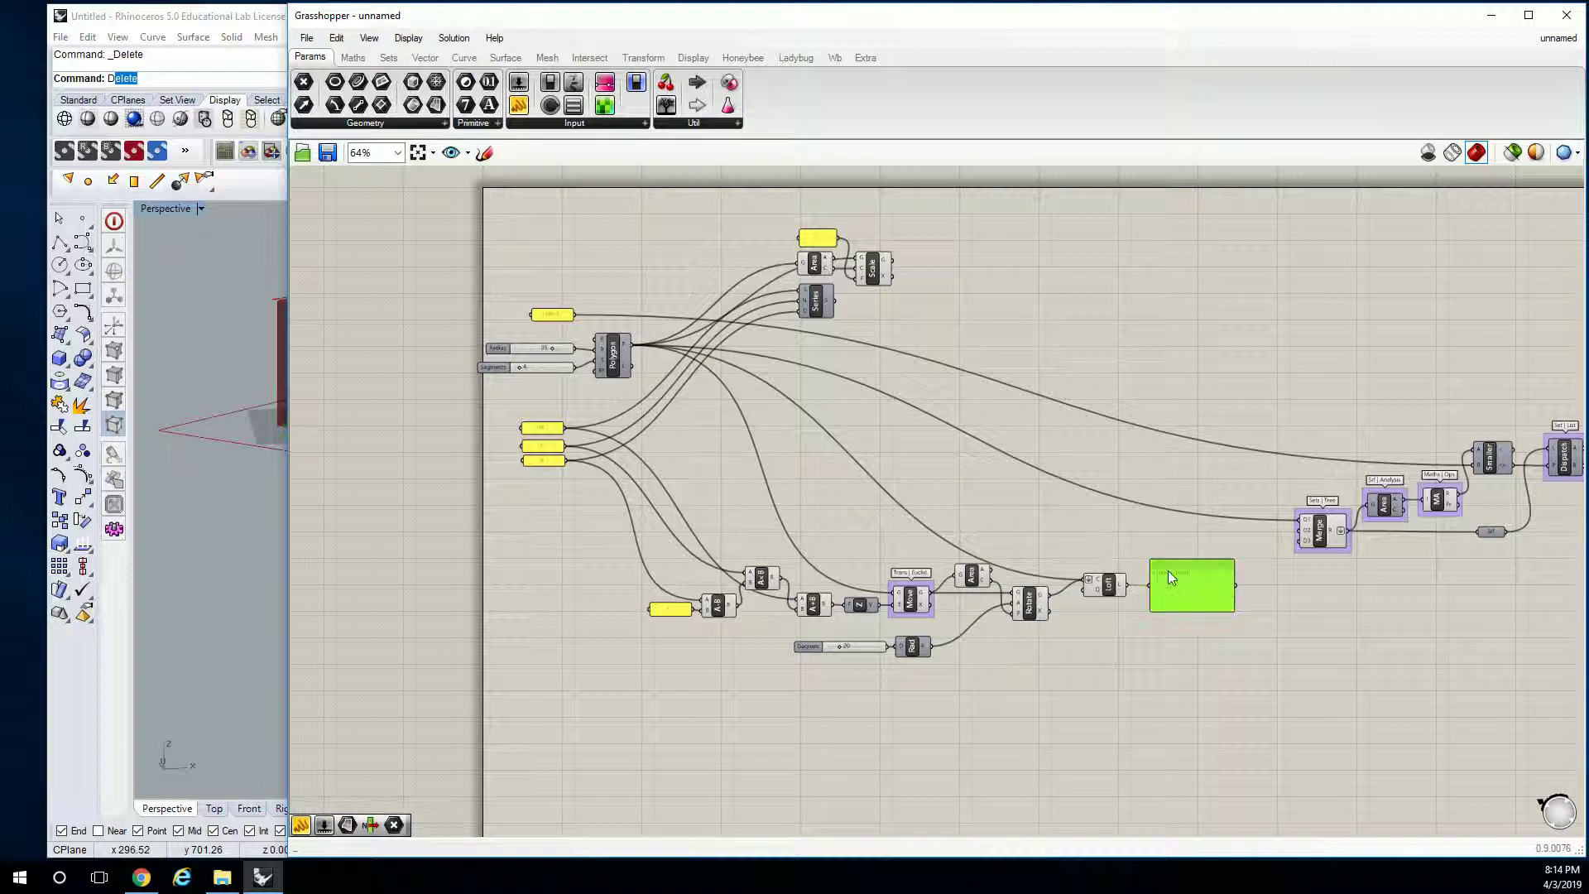
key(Delete)
Group the lower chain with Loft and name the group 'BUILDING MASS'.
drag(1182, 732, 658, 525)
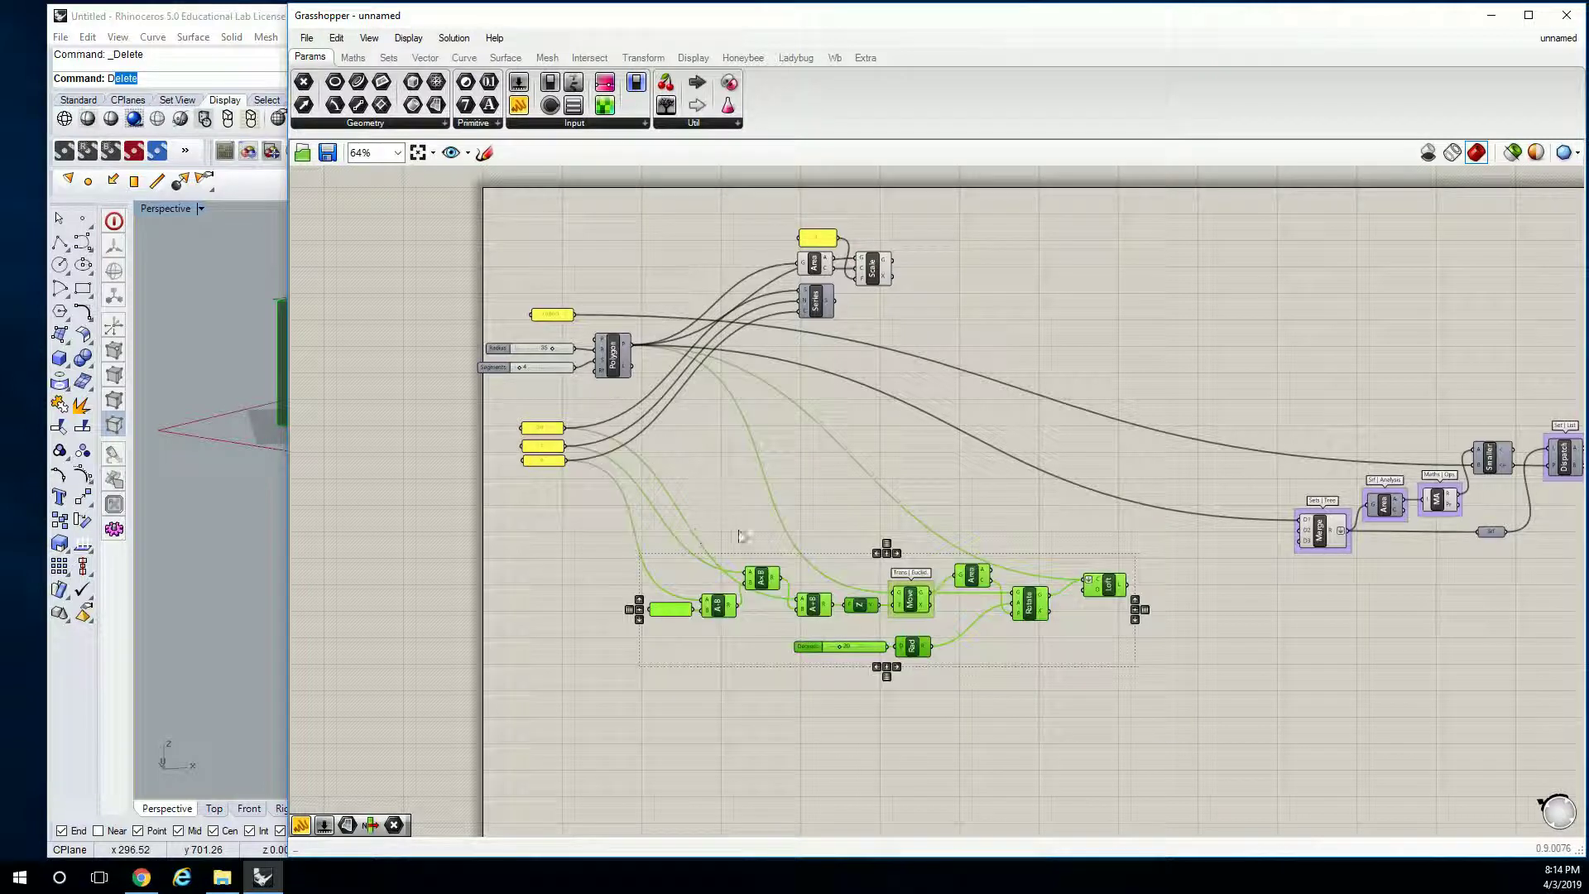
key(ctrl+g)
scroll(848, 484, up, 4)
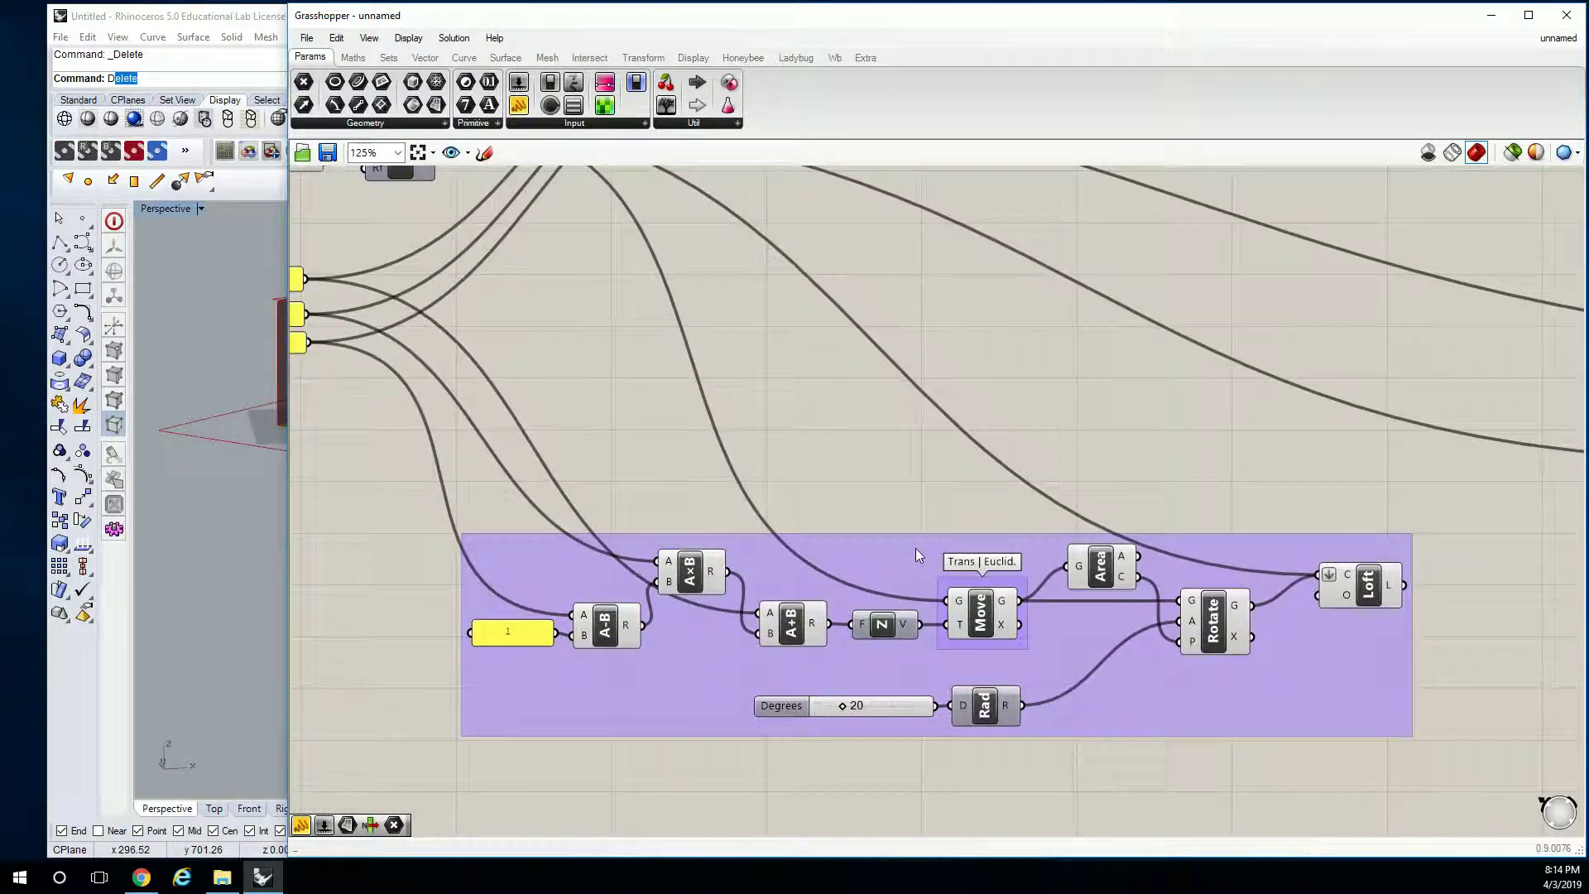
right_click(1007, 566)
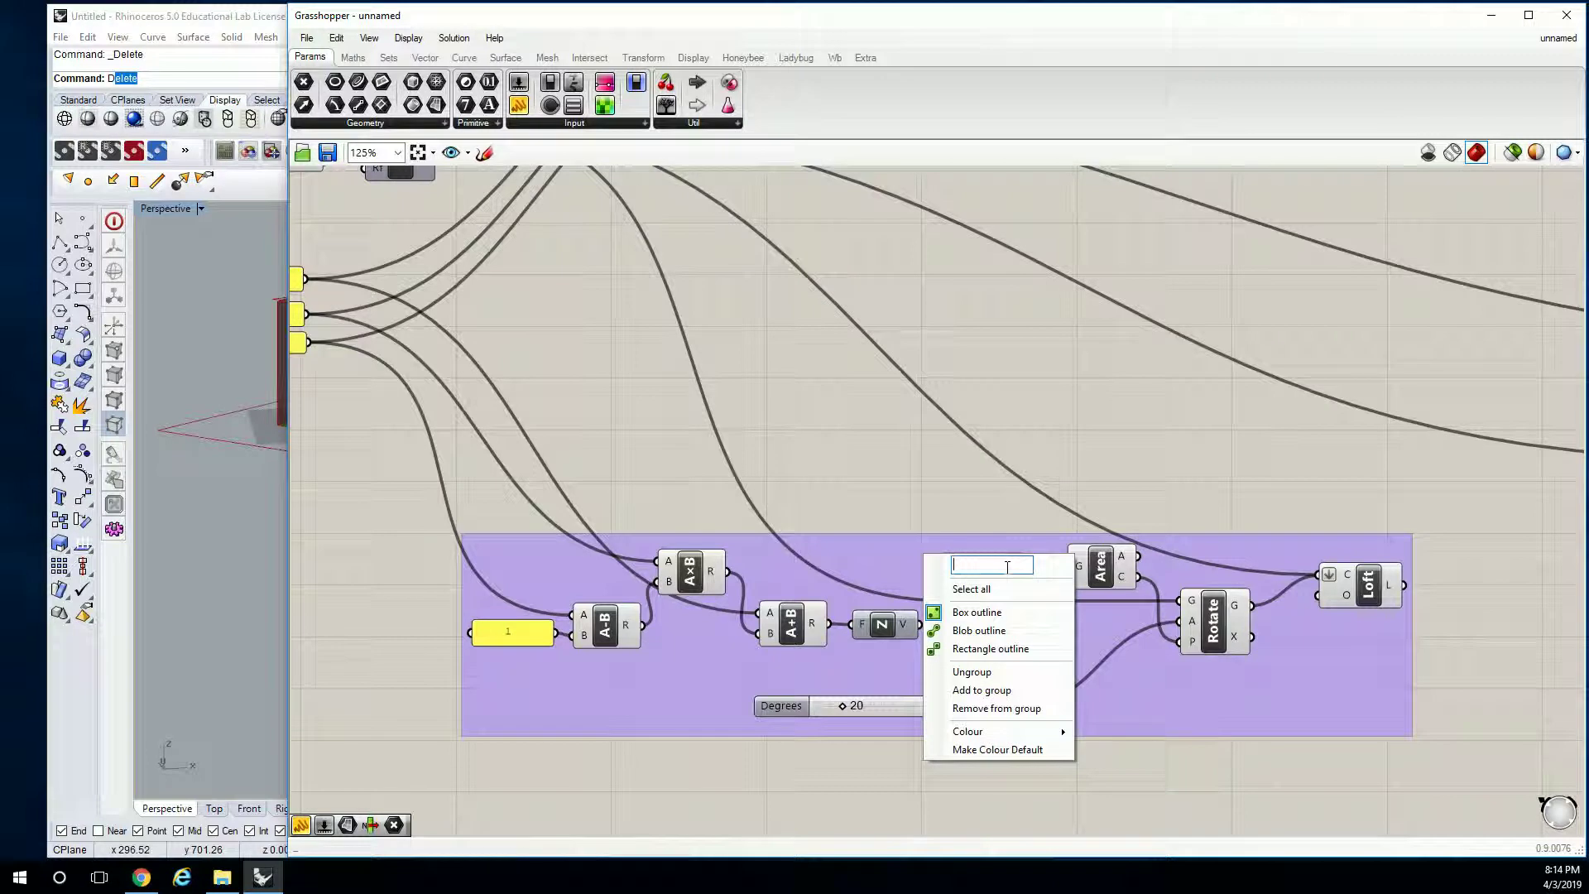
text(BUILDING MASS)
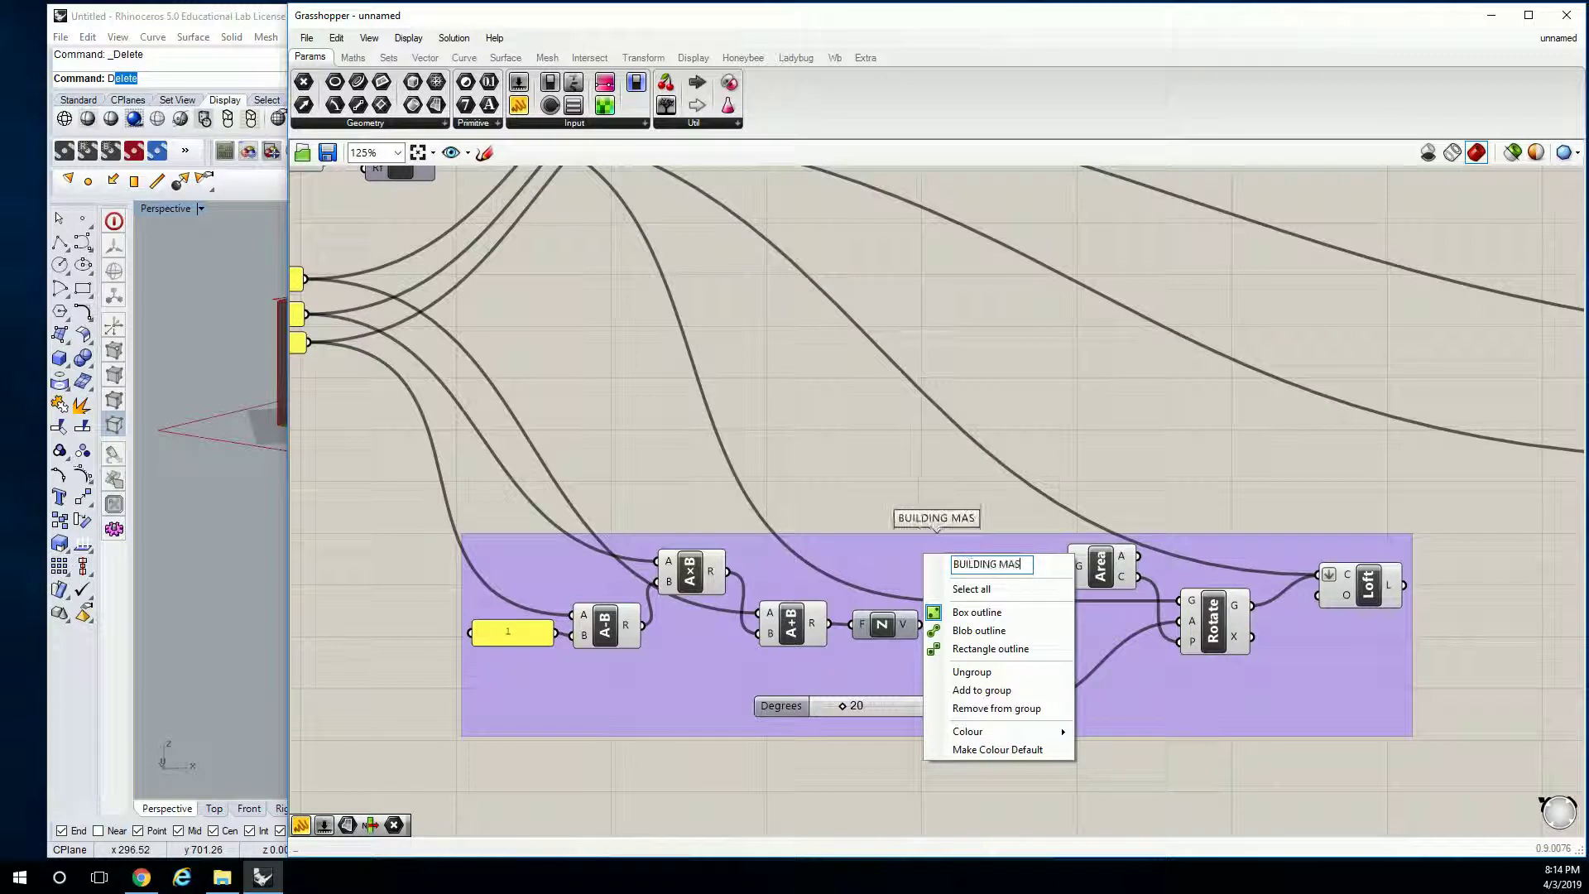
click(1046, 389)
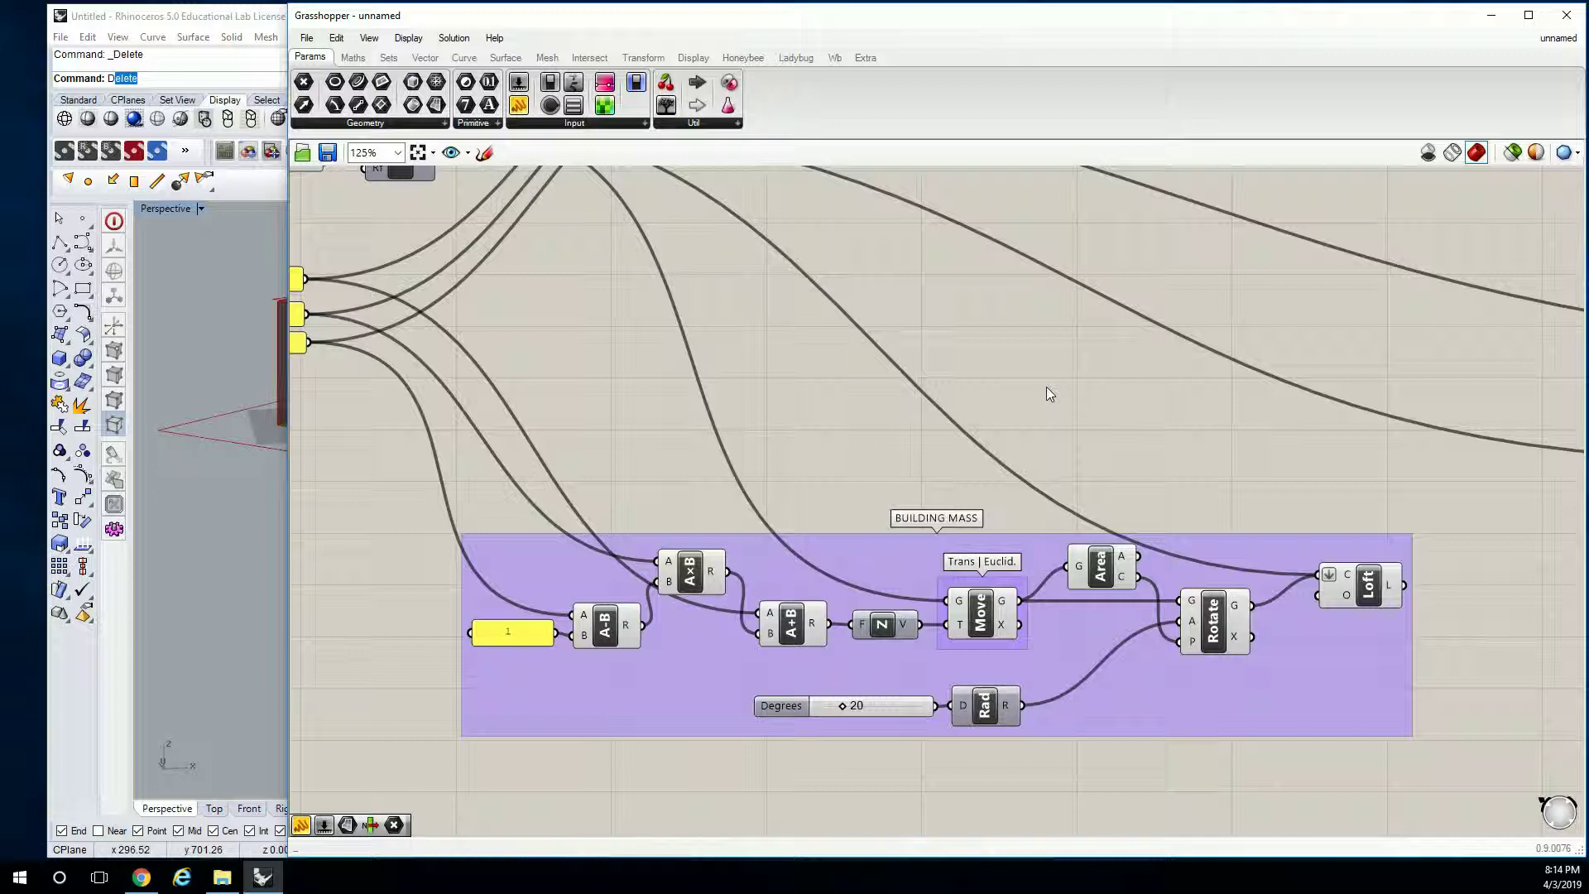
scroll(1046, 386, down, 3)
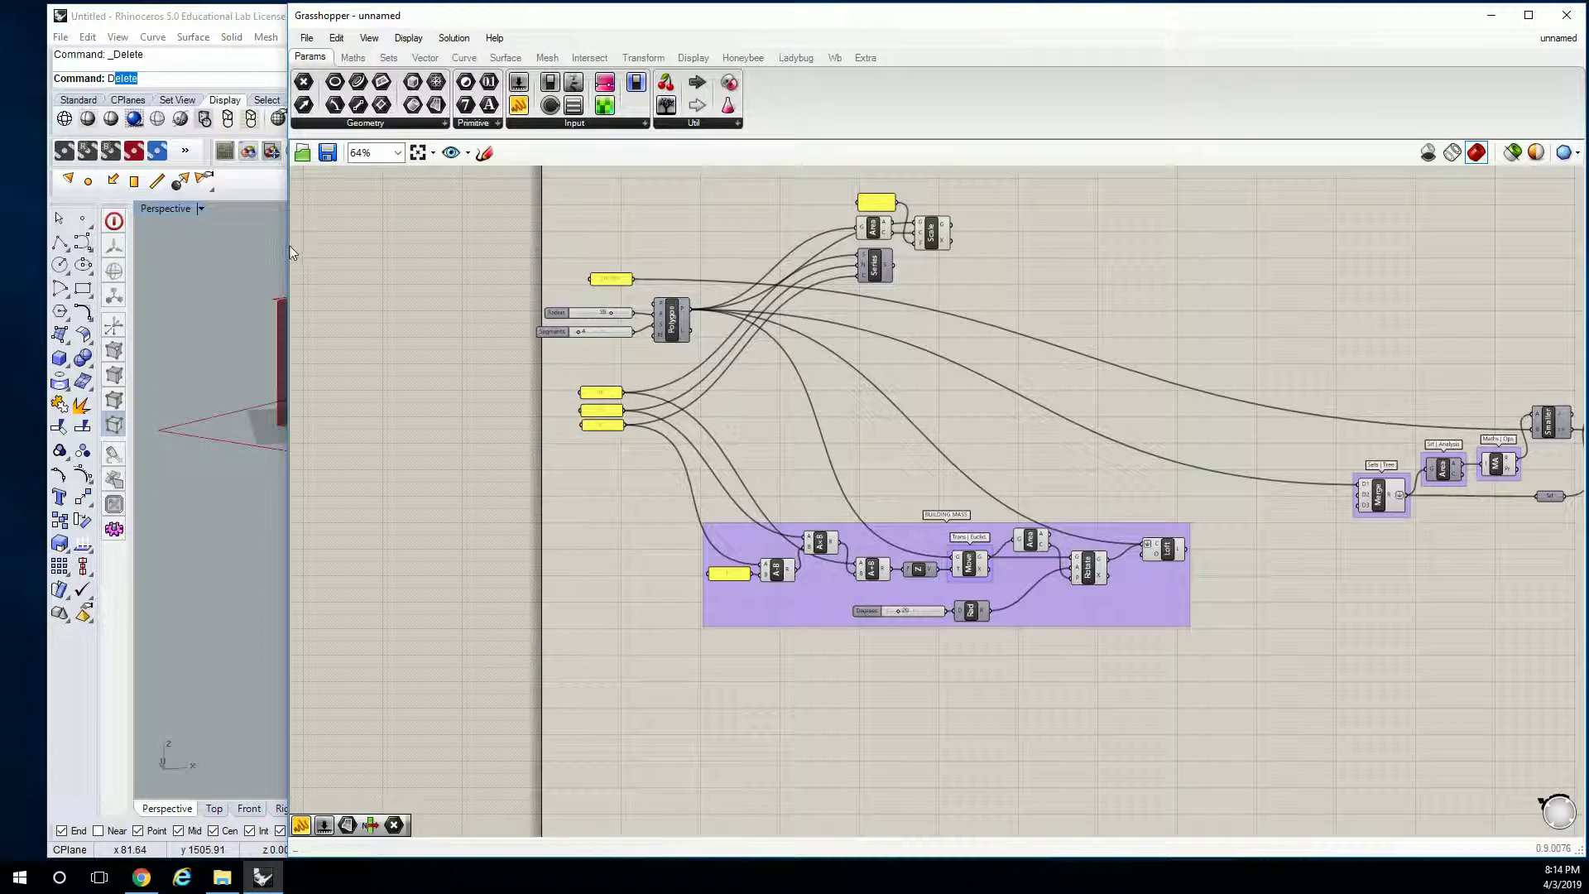
Widen the Rhino viewport so the twisted building mass shows larger beside the canvas.
drag(281, 246, 528, 246)
scroll(368, 364, up, 3)
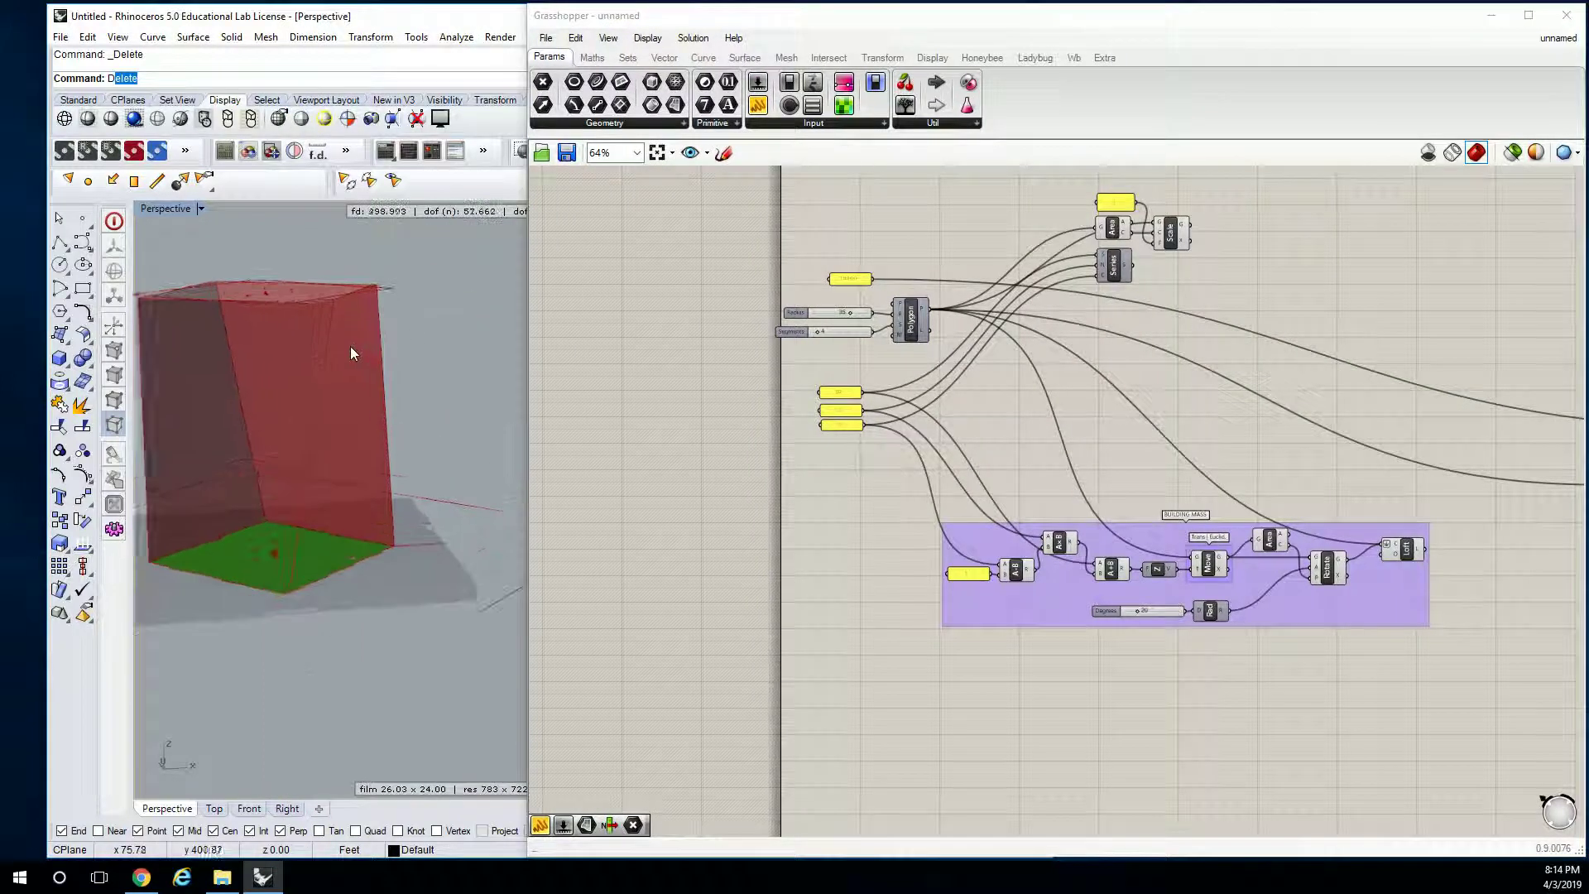
scroll(1187, 465, up, 1)
Move the BUILDING MASS group upward, closer to the Radius and Segments input sliders.
right_drag(1188, 466, 1163, 527)
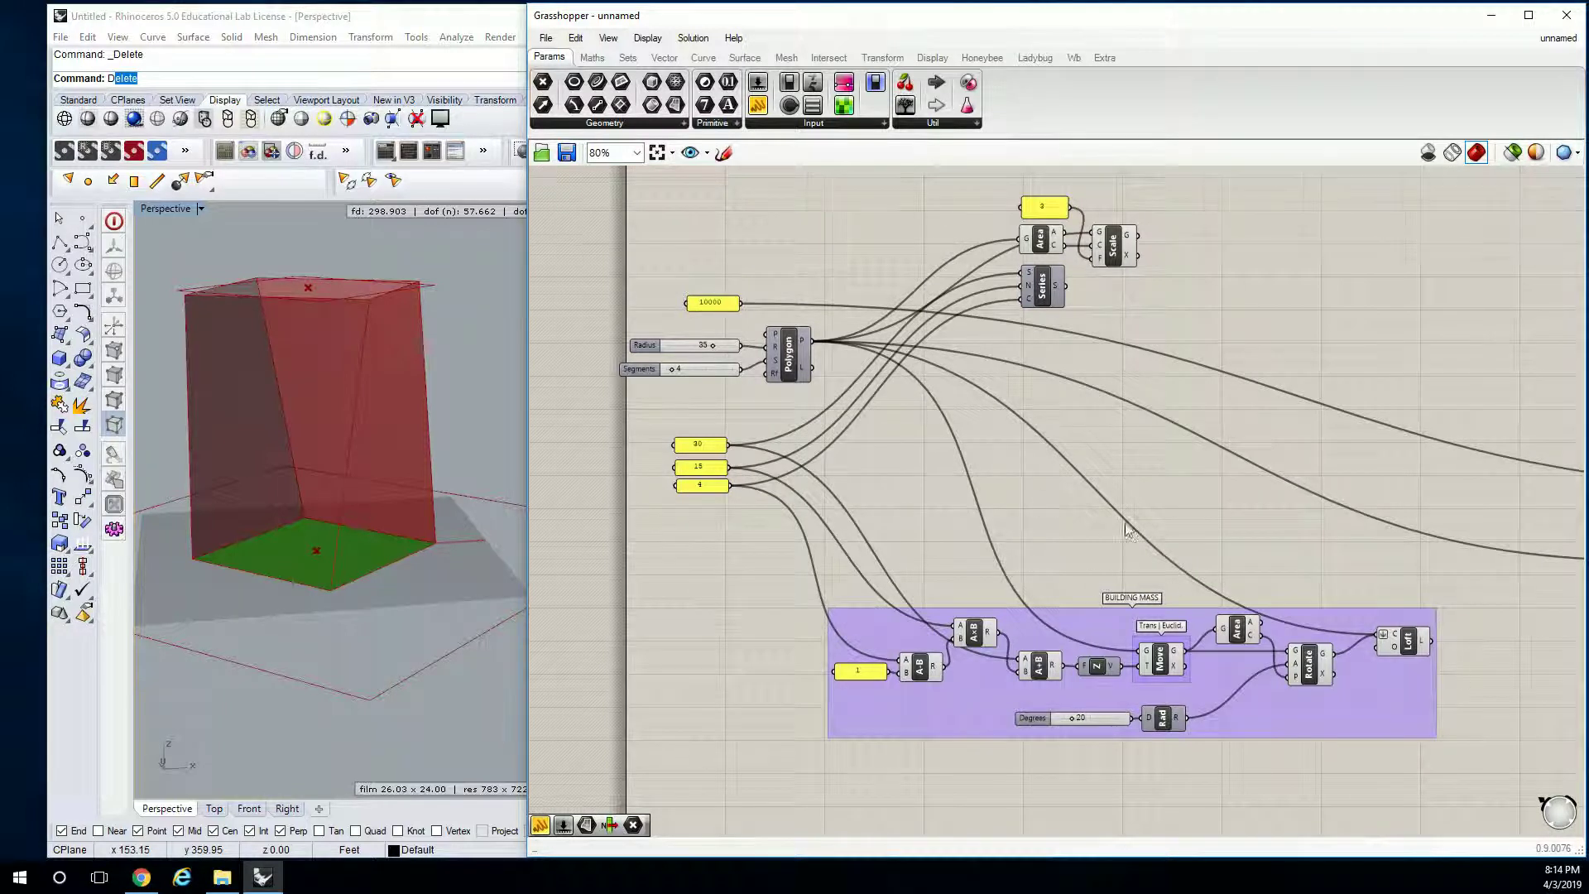
mouse_move(1126, 520)
right_down()
mouse_move(1109, 480)
mouse_move(1119, 509)
right_up()
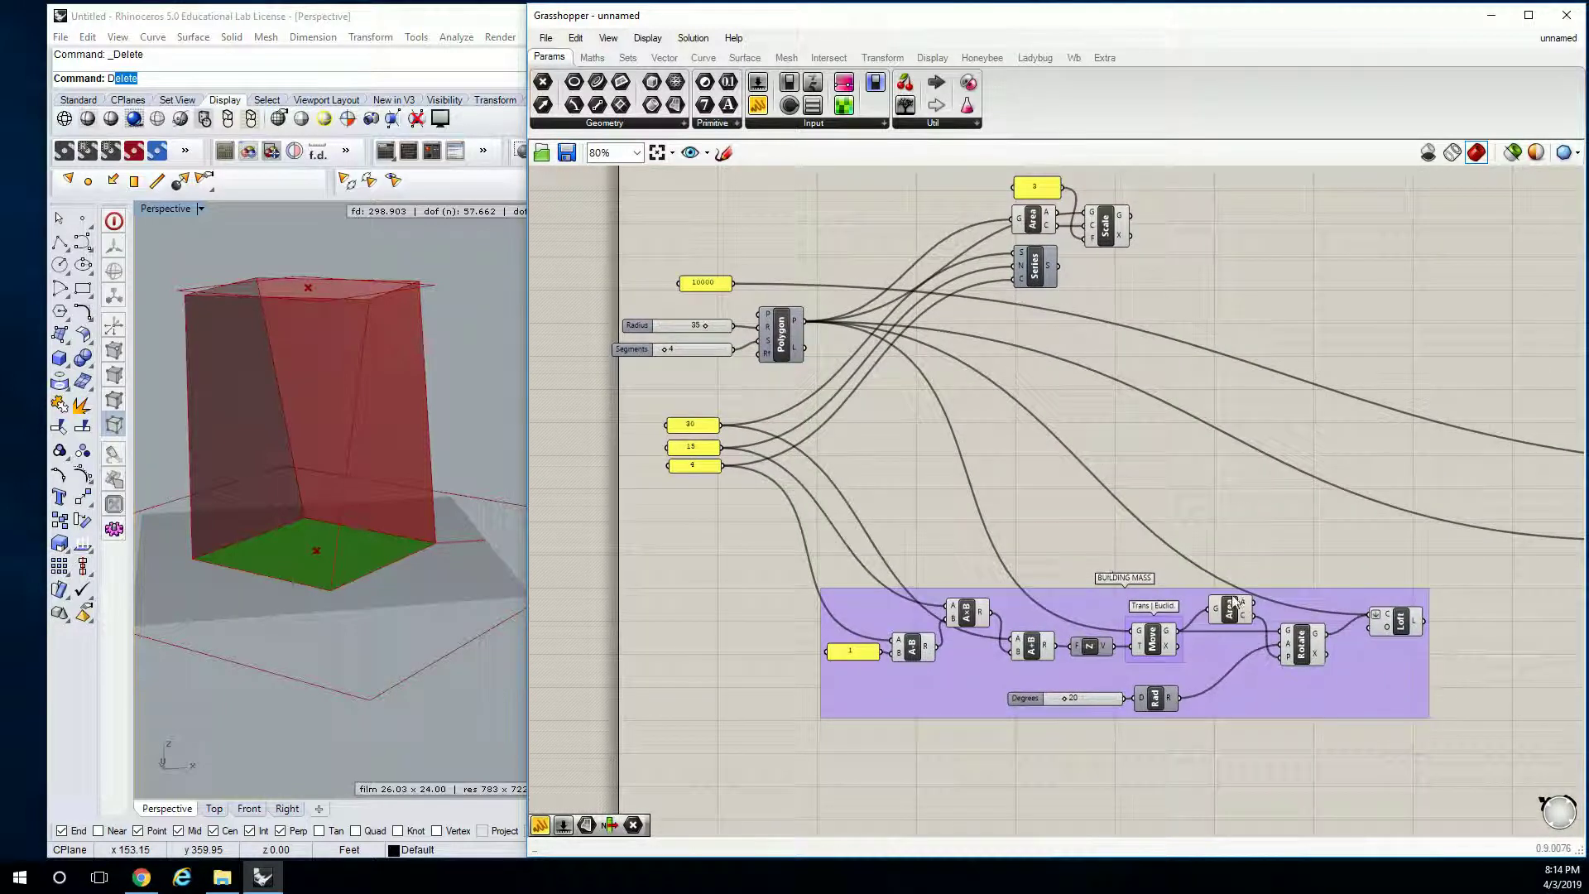
scroll(1191, 613, up, 1)
right_drag(1161, 640, 1230, 638)
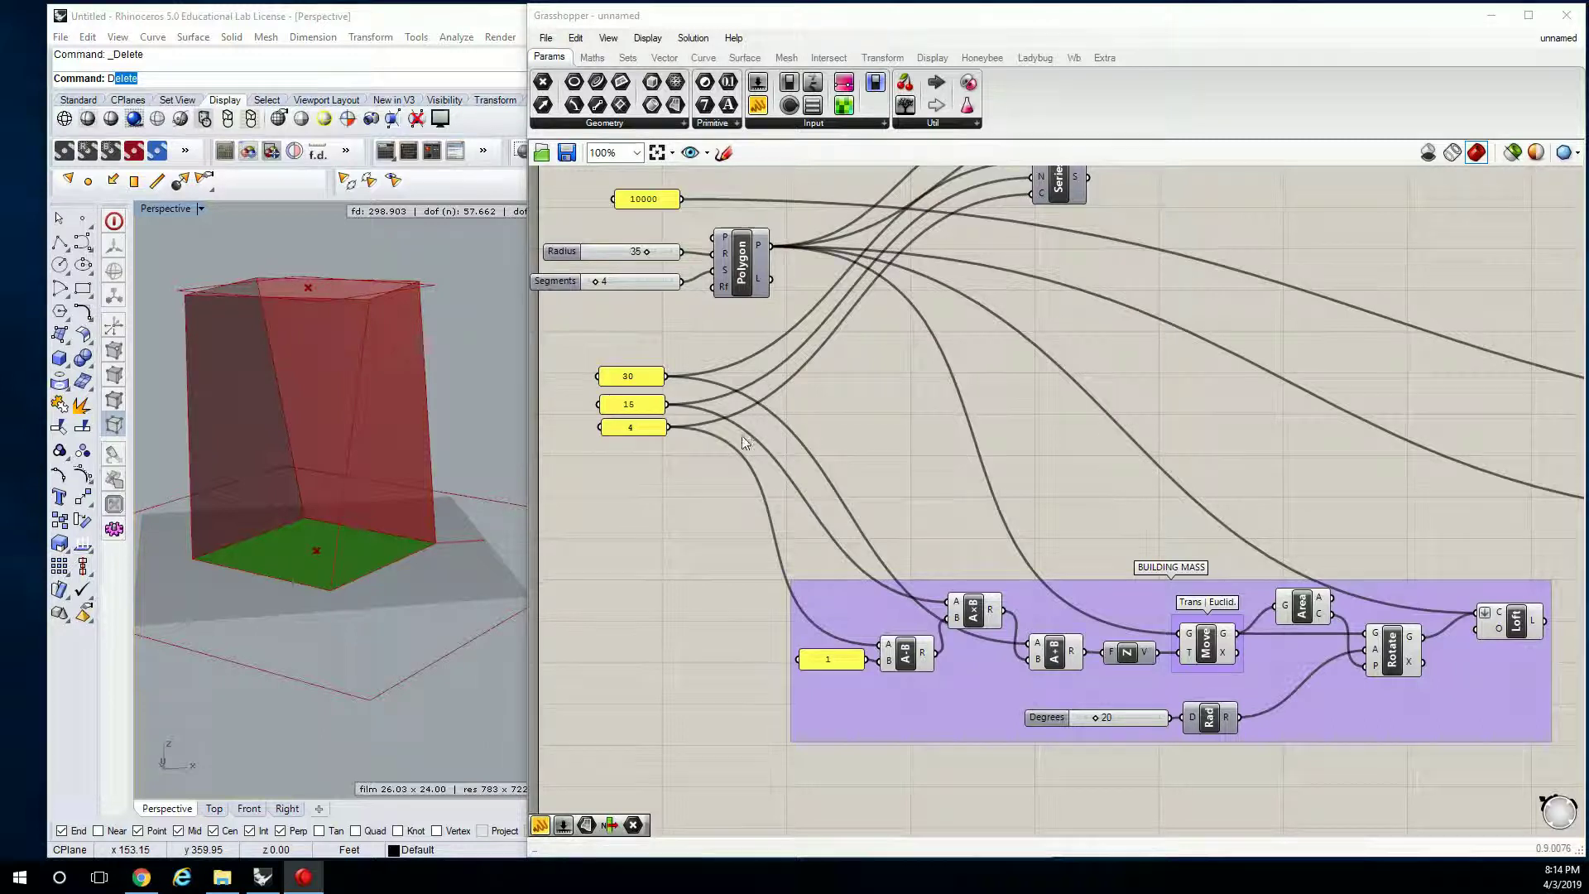
drag(1136, 598, 1124, 484)
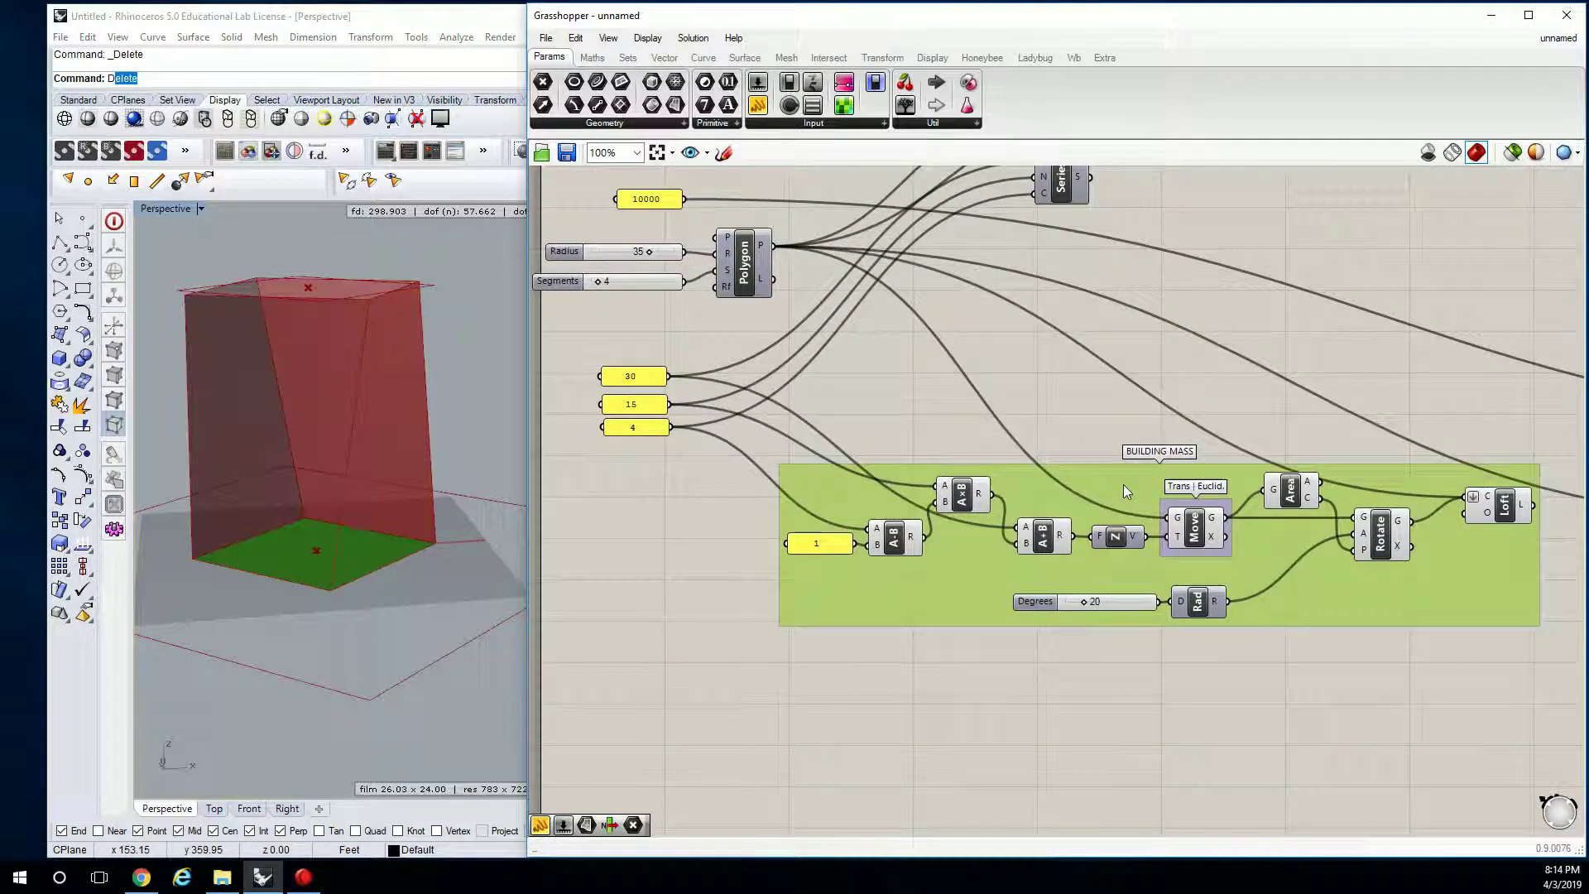